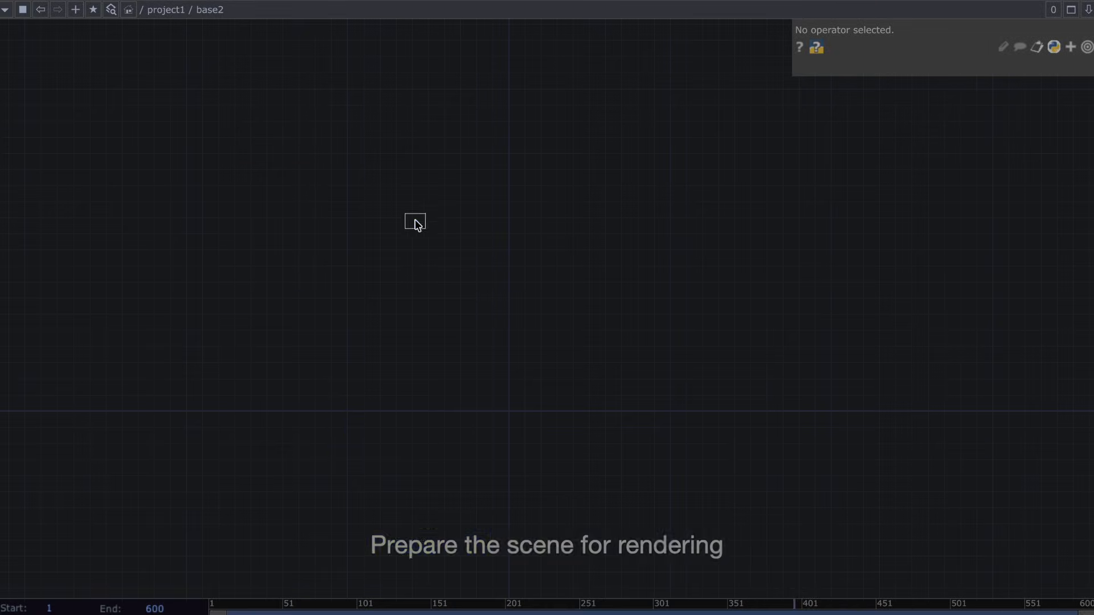
Place a Null POP in the network and connect its output to a new Geometry COMP.
left_click(452, 418)
scroll(456, 410, "up", 5)
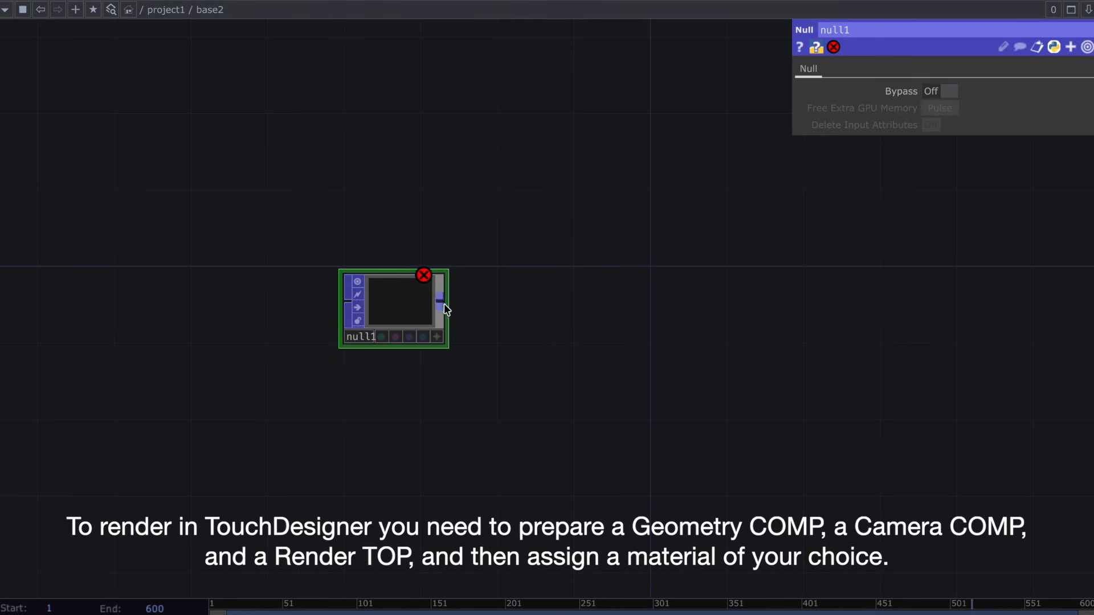
left_click_drag(444, 303, 562, 303)
left_click(287, 108)
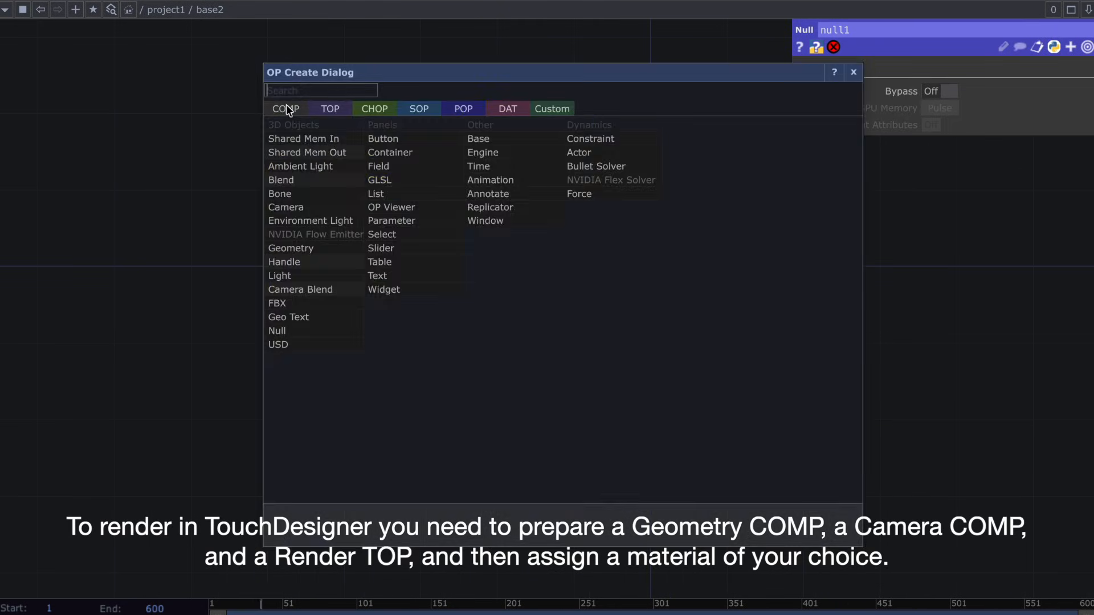
type("geo")
left_click(341, 246)
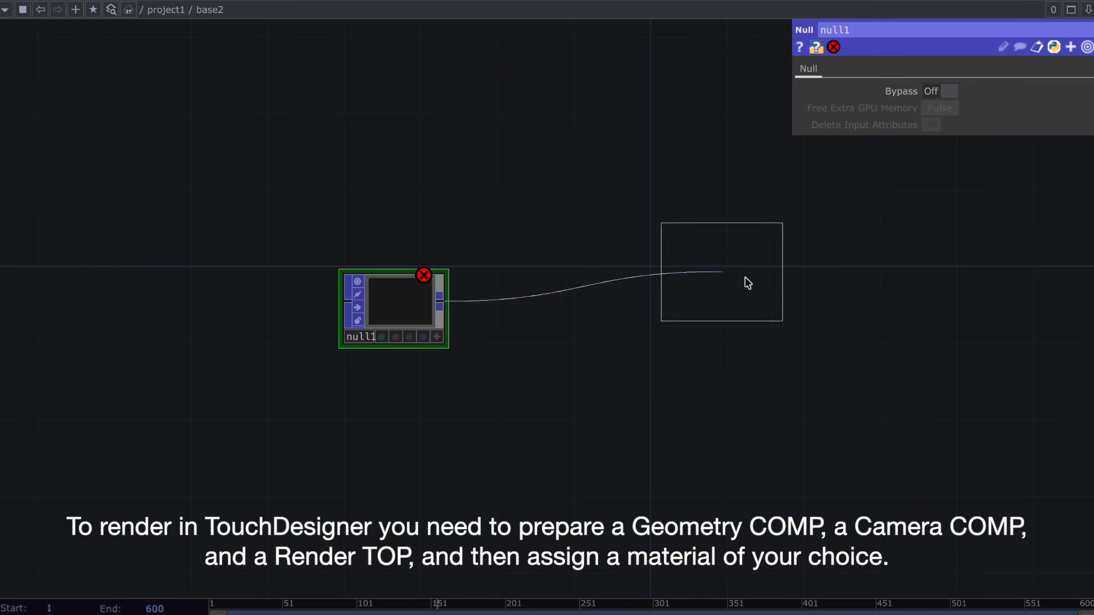
left_click(654, 308)
Add a Camera COMP above geo1.
left_click_drag(660, 227, 446, 232)
key("Tab")
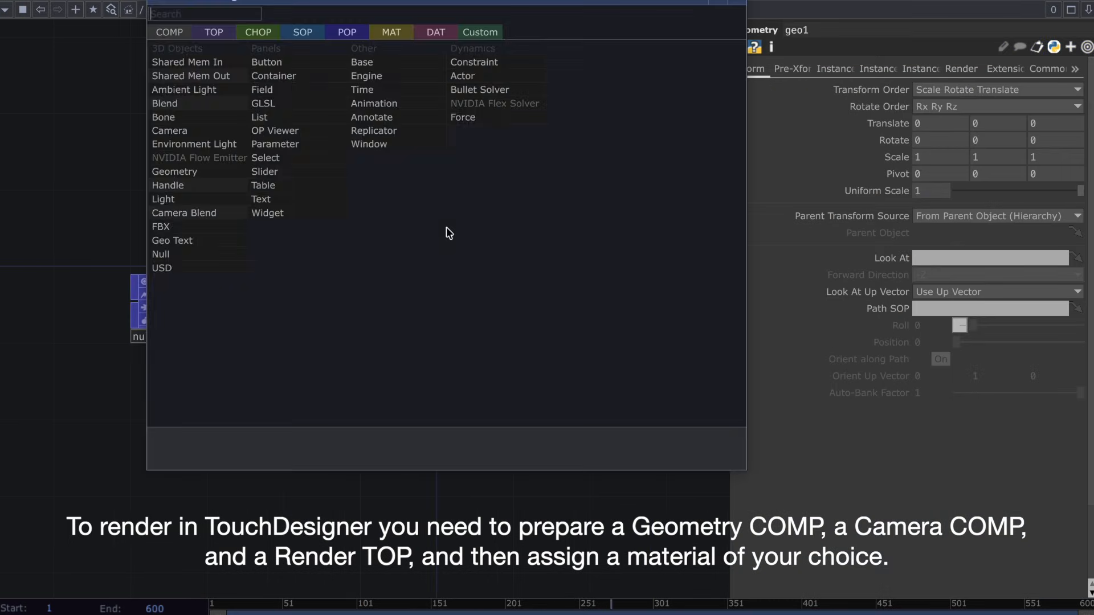
type("camera")
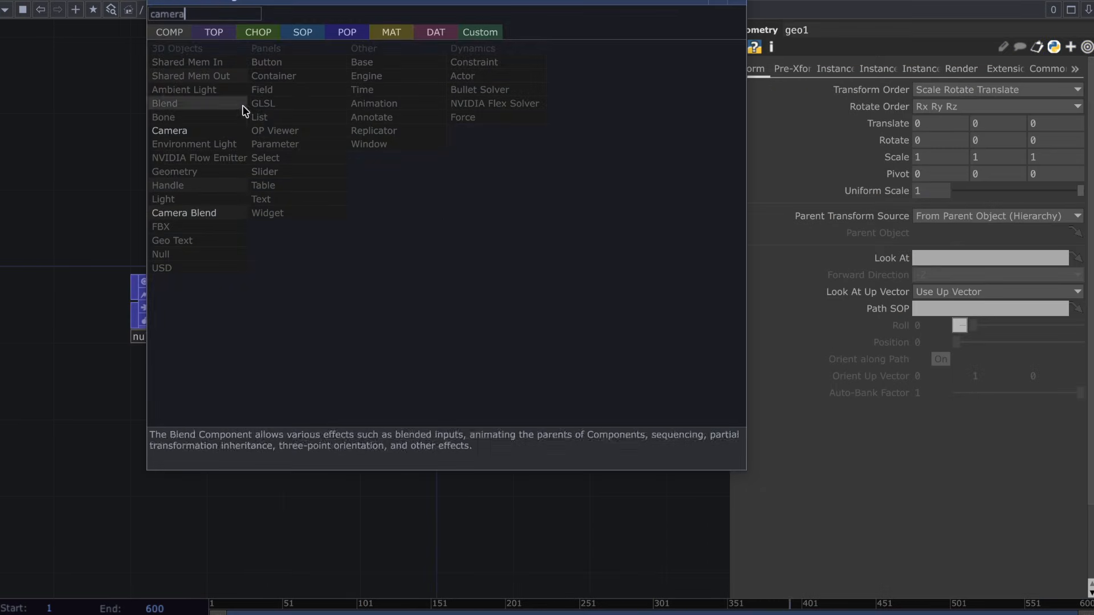
left_click(169, 131)
left_click(440, 177)
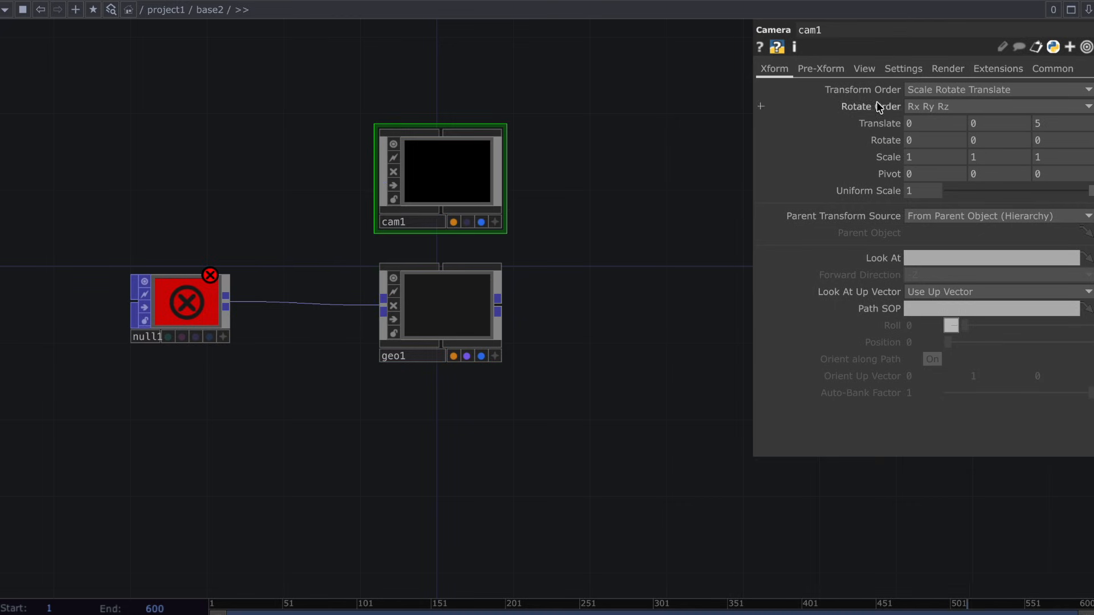
Set the camera's projection to Orthographic with an ortho width of 5.
left_click(865, 69)
left_click(925, 91)
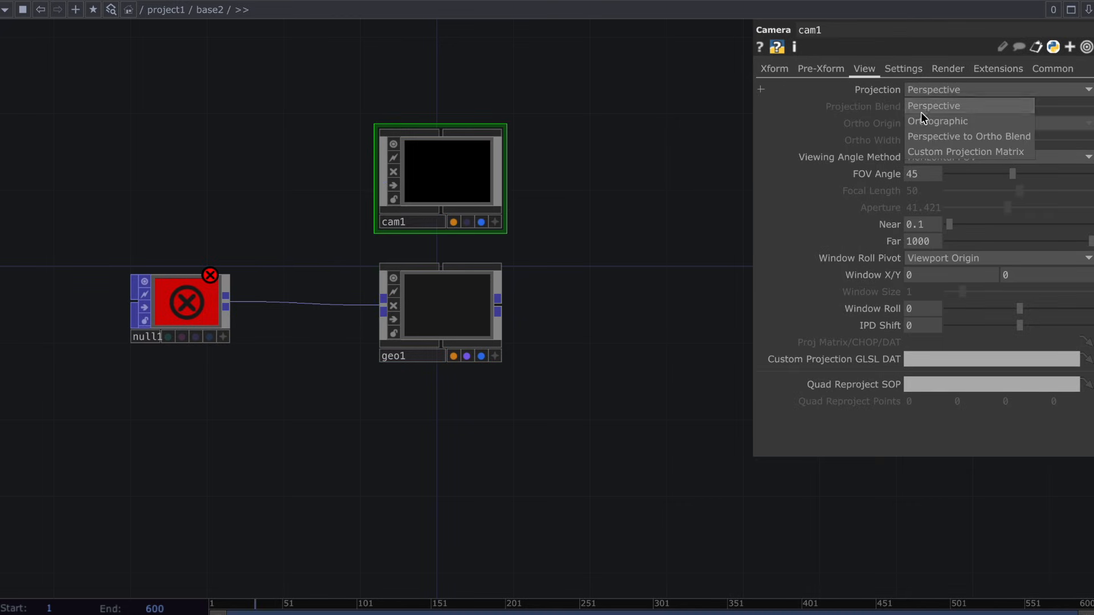
left_click(921, 115)
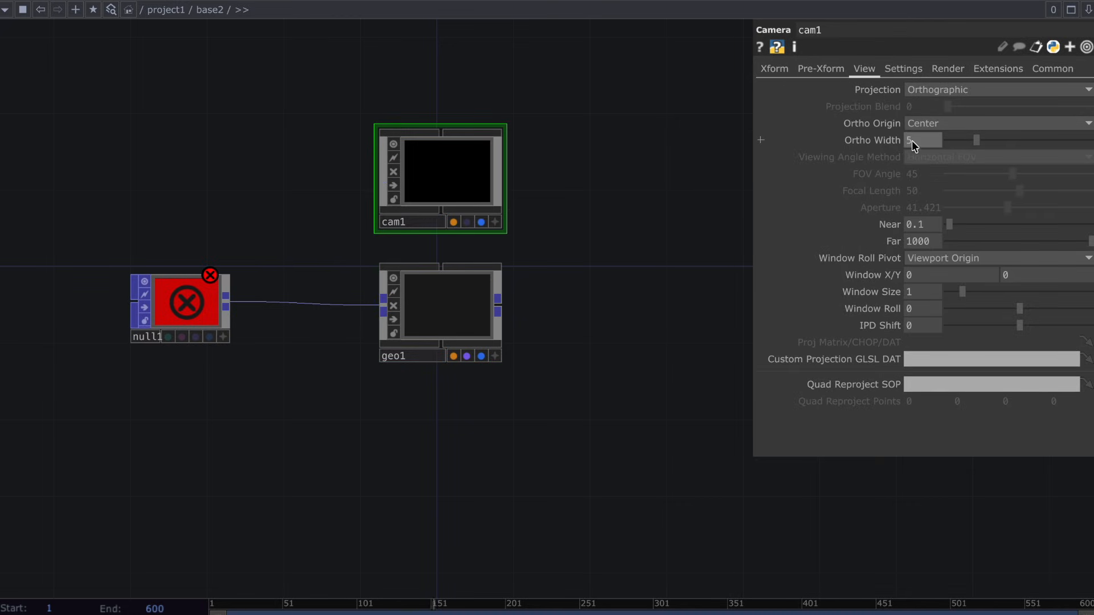
Add a Render TOP beside geo1 to render the scene.
key("Tab")
type("rende")
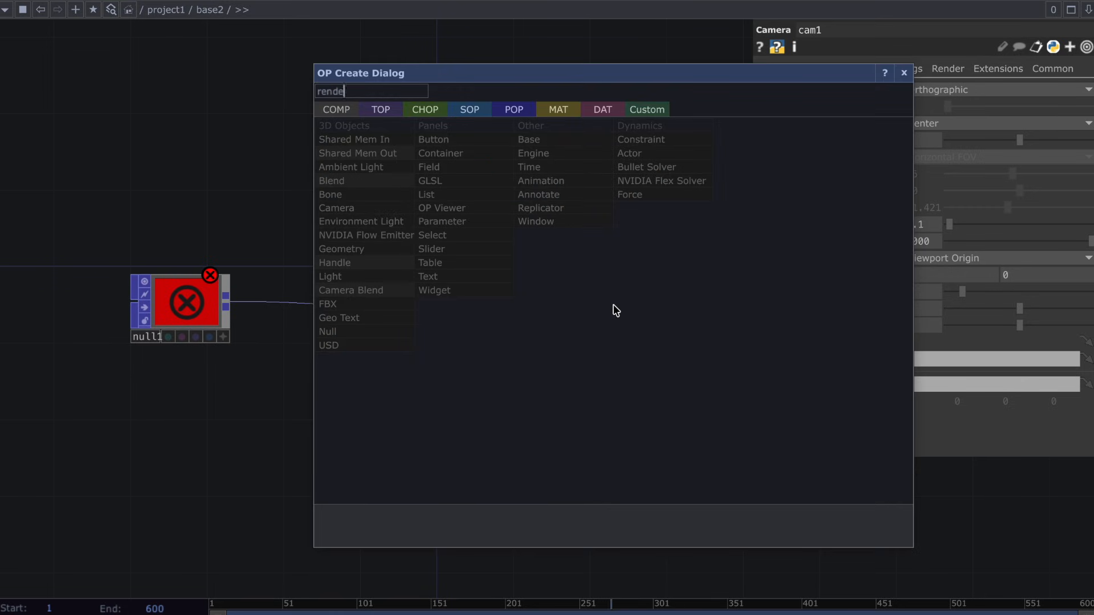
left_click(379, 109)
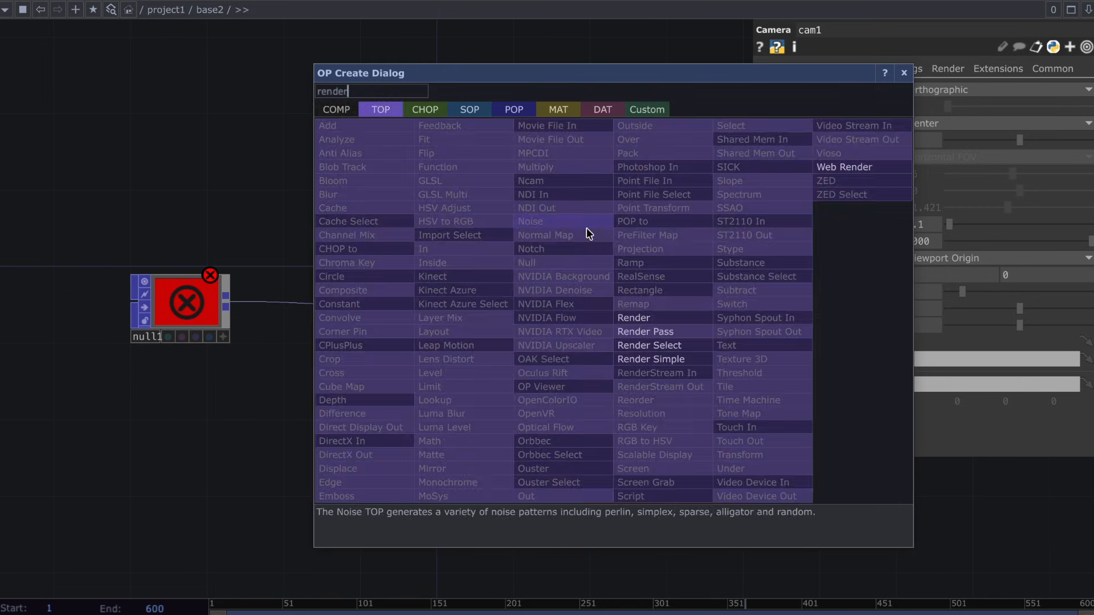
left_click(626, 316)
left_click(596, 314)
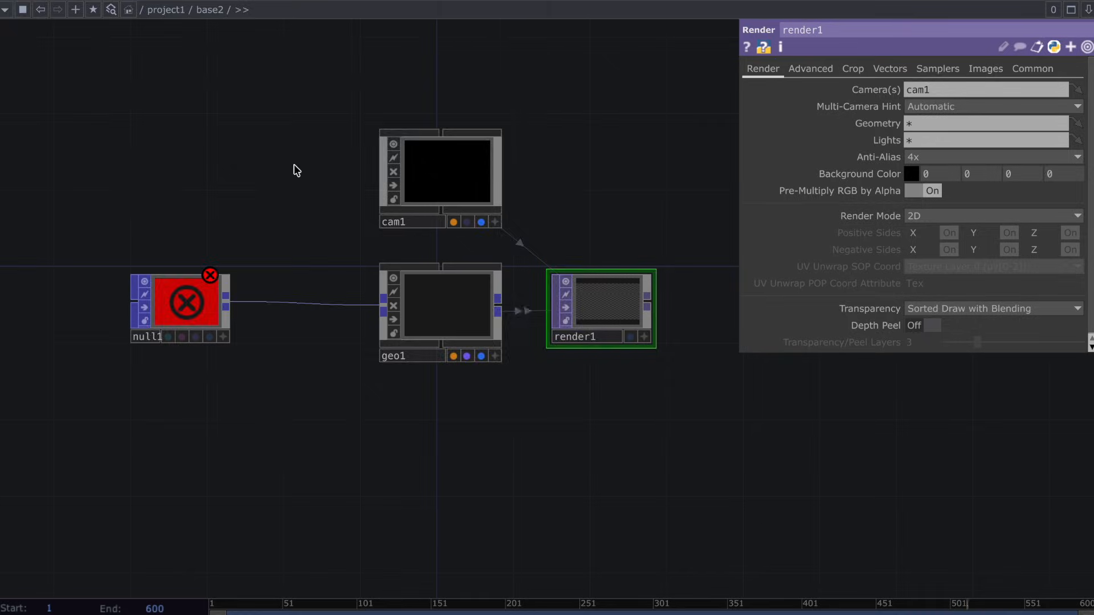
Add a Constant MAT and assign it to geo1 as its material.
key("Tab")
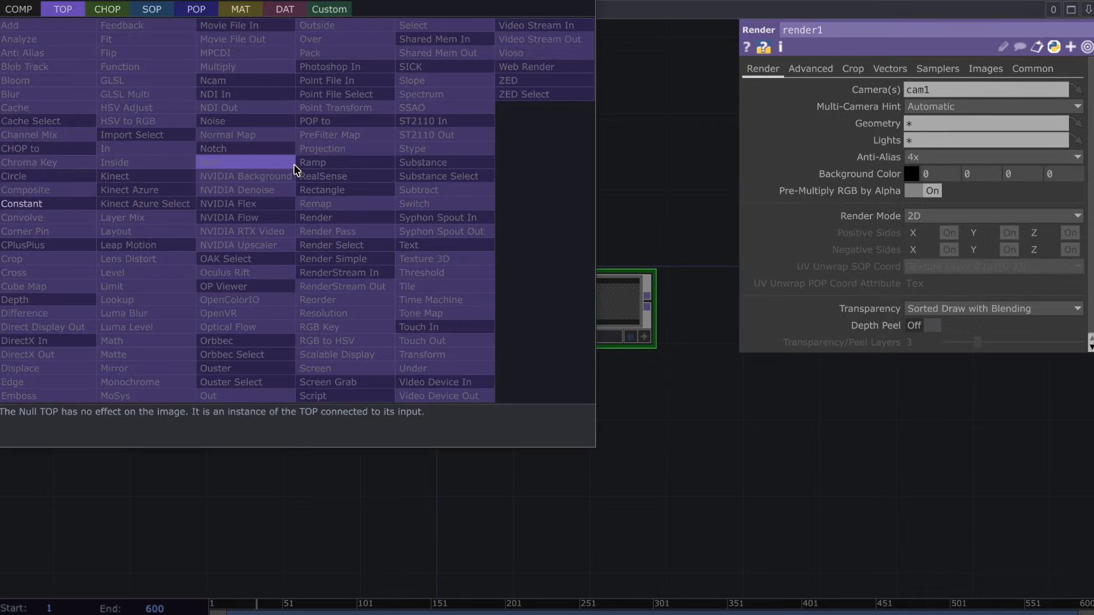
left_click(241, 9)
left_click(54, 27)
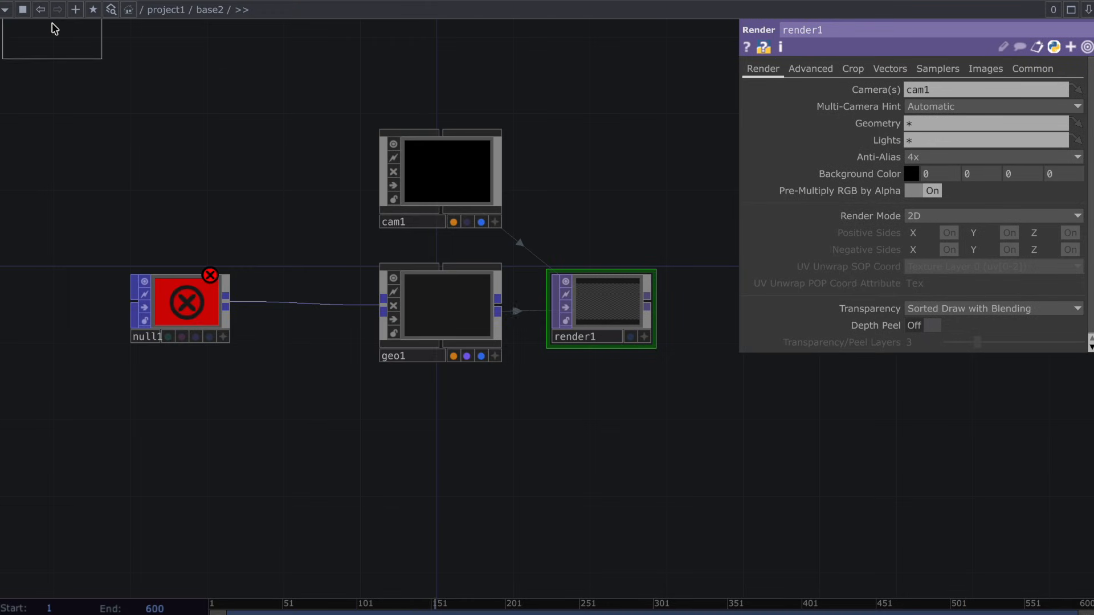
left_click(234, 169)
left_click_drag(236, 166, 440, 343)
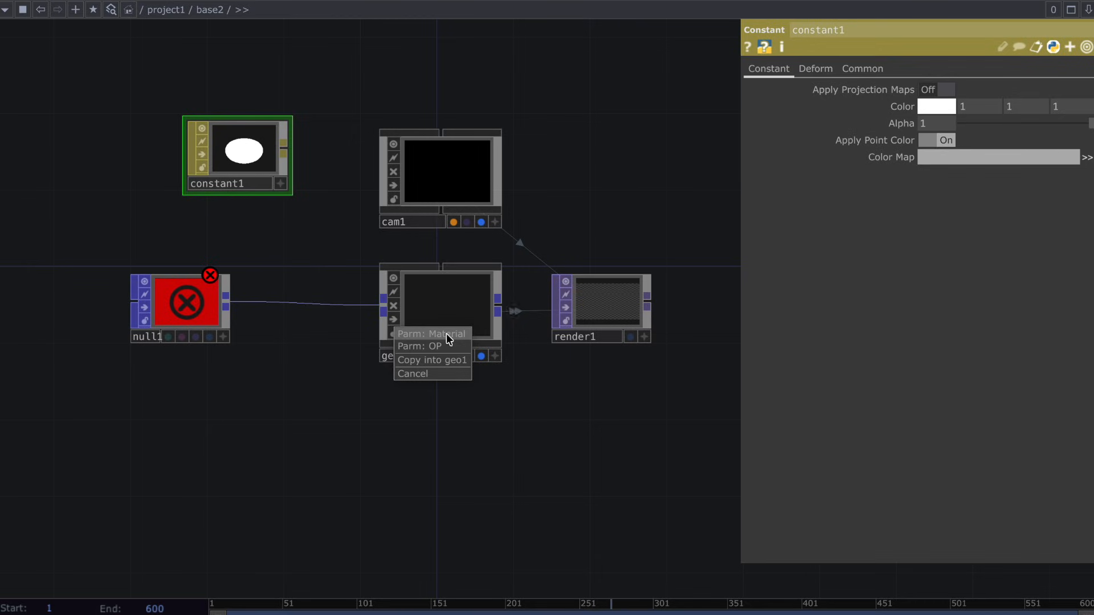
left_click(446, 334)
Move null1 closer to geo1 in the network.
left_click_drag(192, 278, 264, 278)
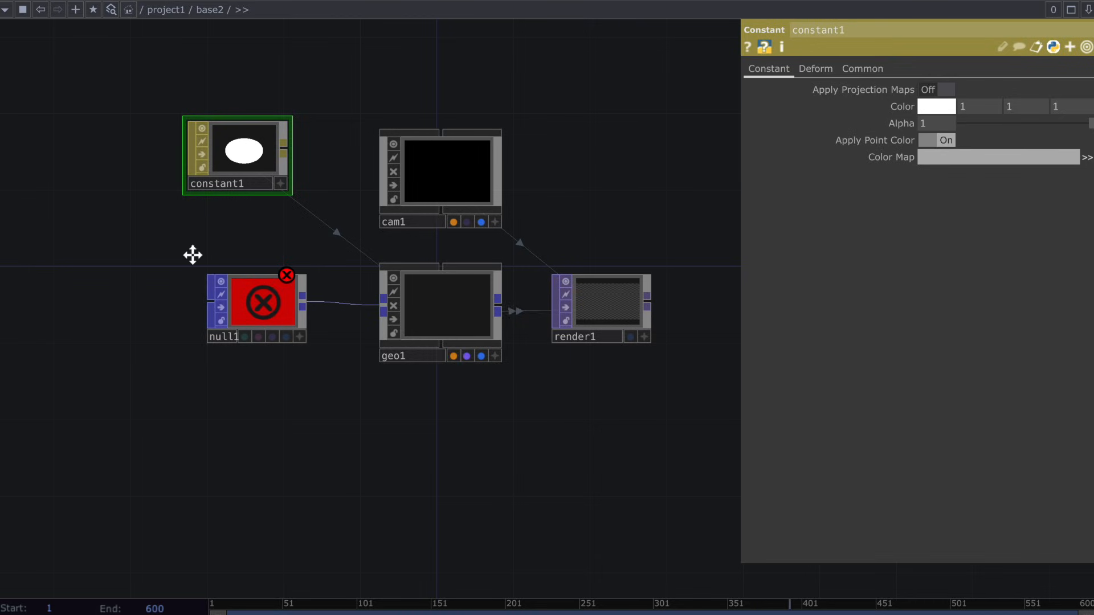
left_click_drag(193, 253, 297, 245)
middle_click_drag(297, 245, 227, 303)
scroll(146, 277, "down", 2)
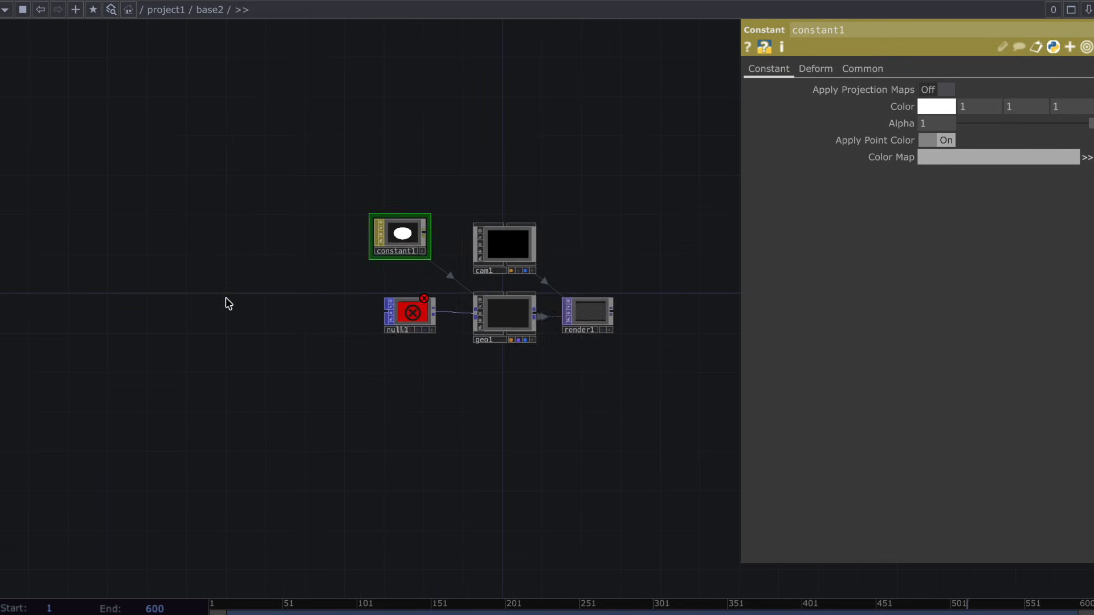
Add a Pattern POP in the free space before null1.
key("Tab")
left_click(202, 105)
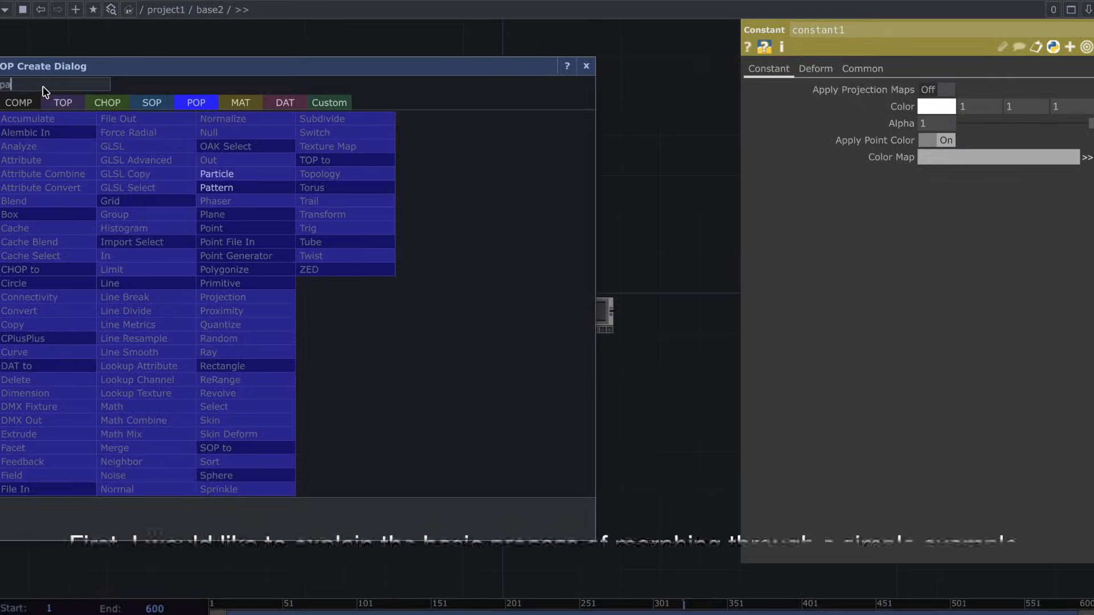
type("ttr")
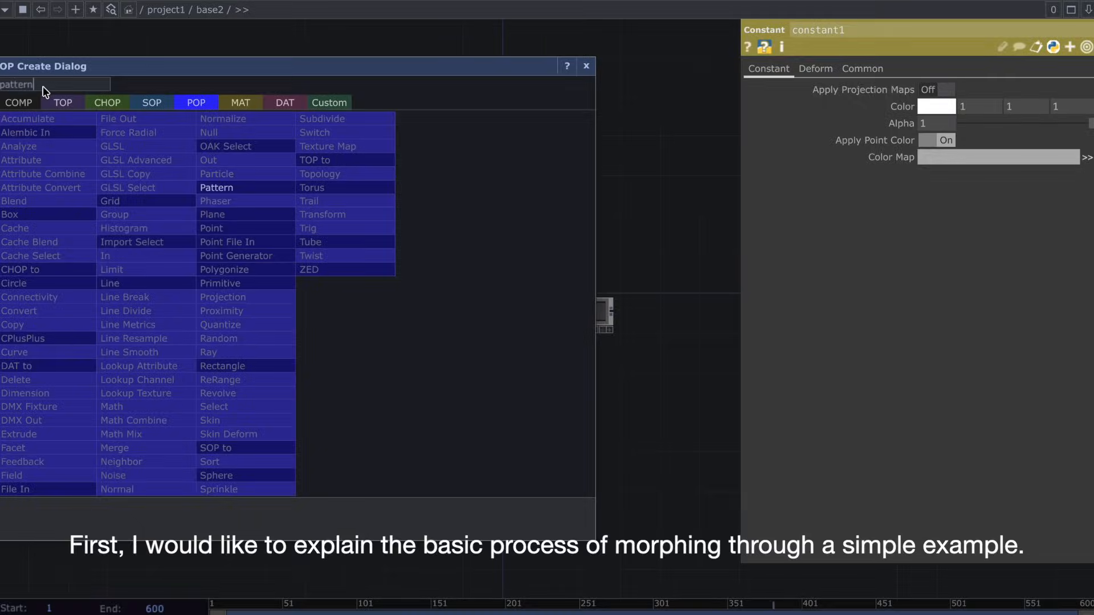
left_click(210, 185)
left_click(279, 266)
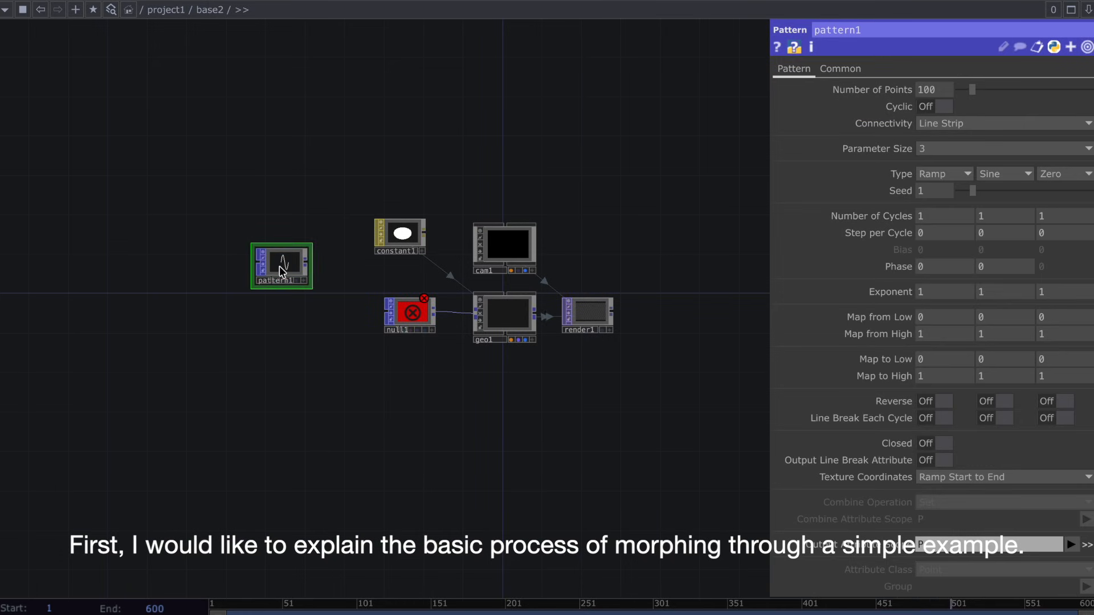
Feed pattern1 into a new Blend POP and connect the blend's output to null1.
scroll(279, 265, "up", 2)
key("Tab")
type("b")
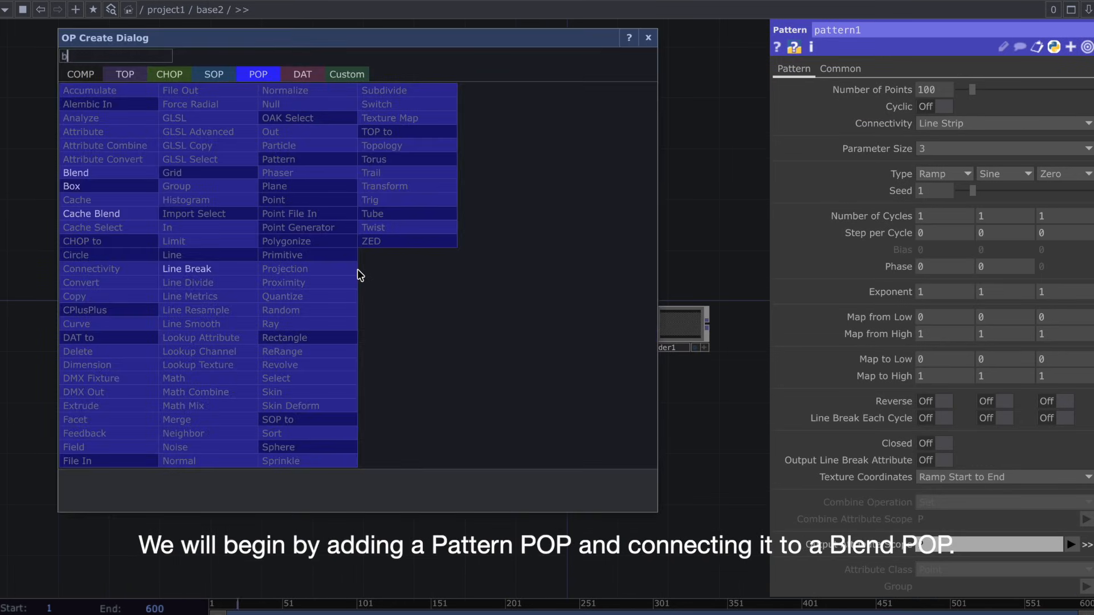
type("lend")
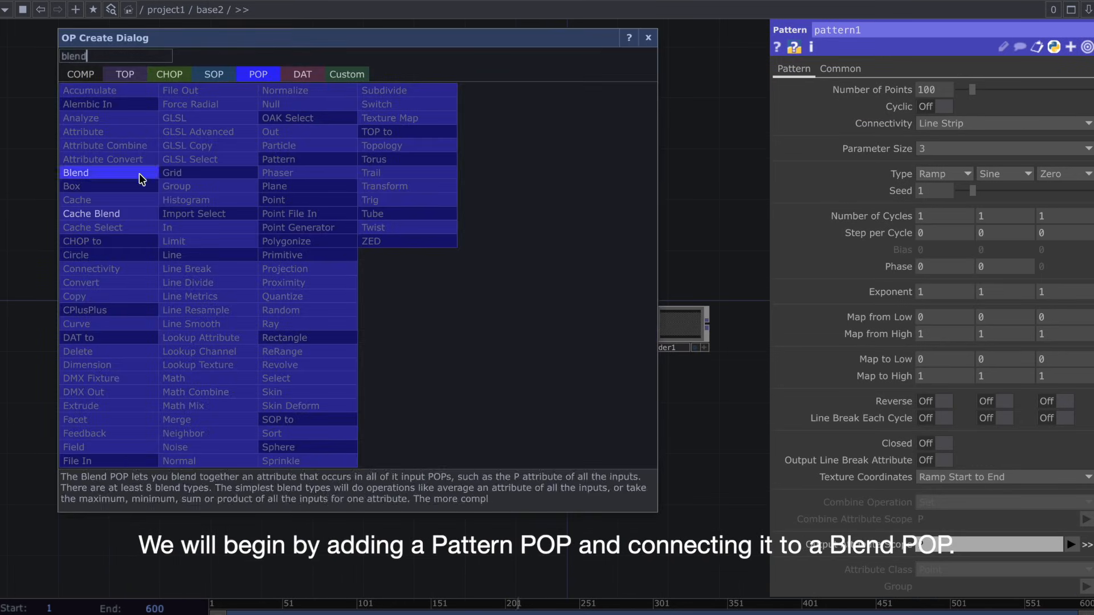
left_click(139, 173)
left_click(353, 337)
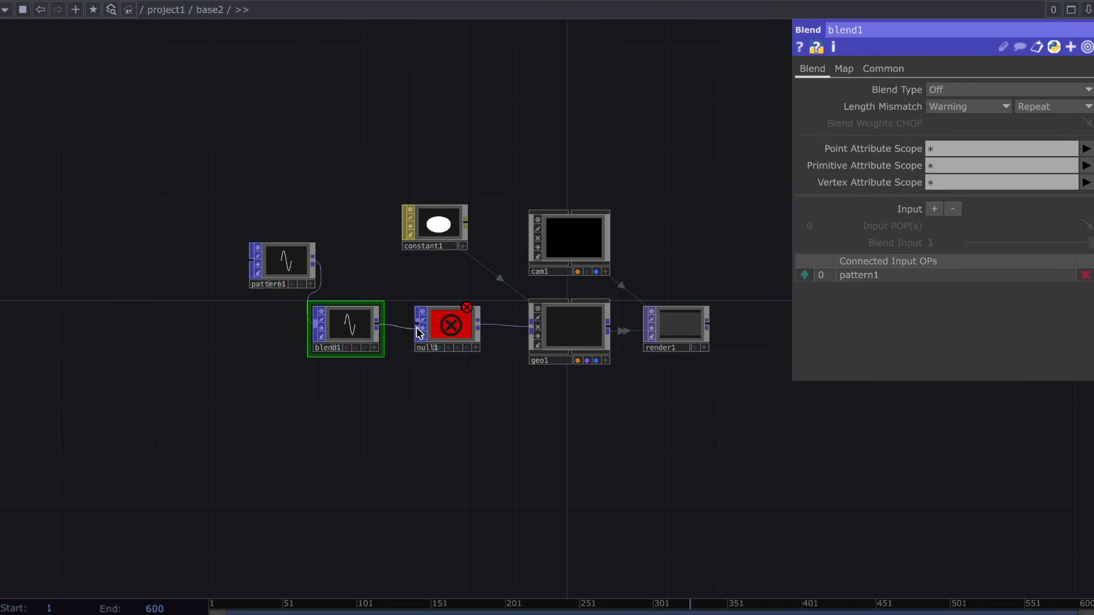
left_click_drag(384, 333, 418, 327)
Duplicate pattern1, wiring the copy into blend1 as its second input with Reverse X turned on.
left_click_drag(285, 265, 210, 261)
scroll(213, 325, "up", 2)
left_click(204, 247)
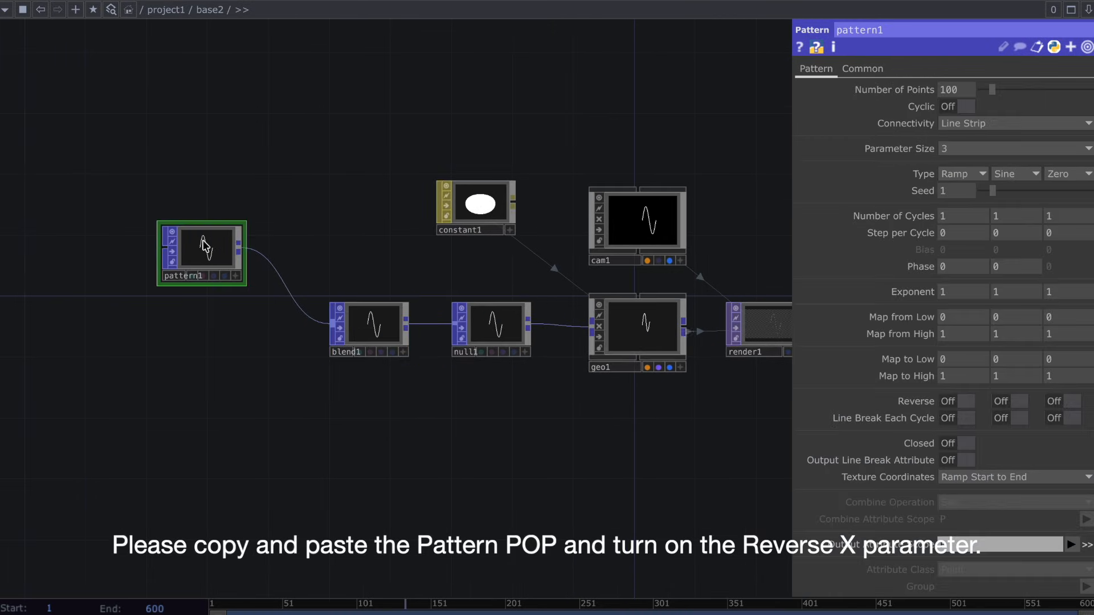
key("ctrl+c")
key("ctrl+v")
scroll(244, 318, "up", 2)
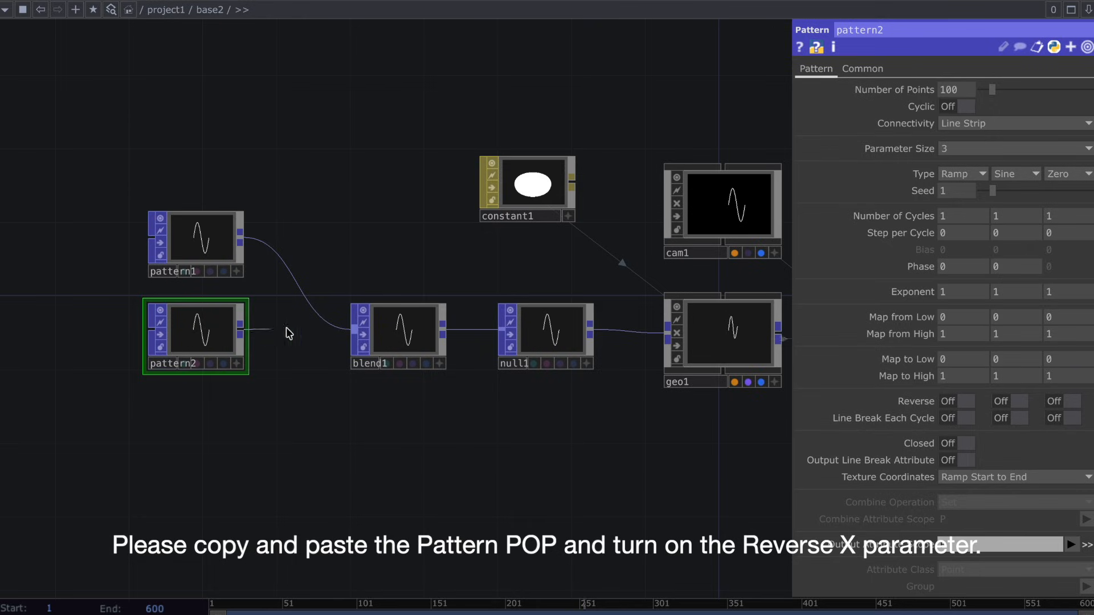
left_click_drag(353, 337, 354, 332)
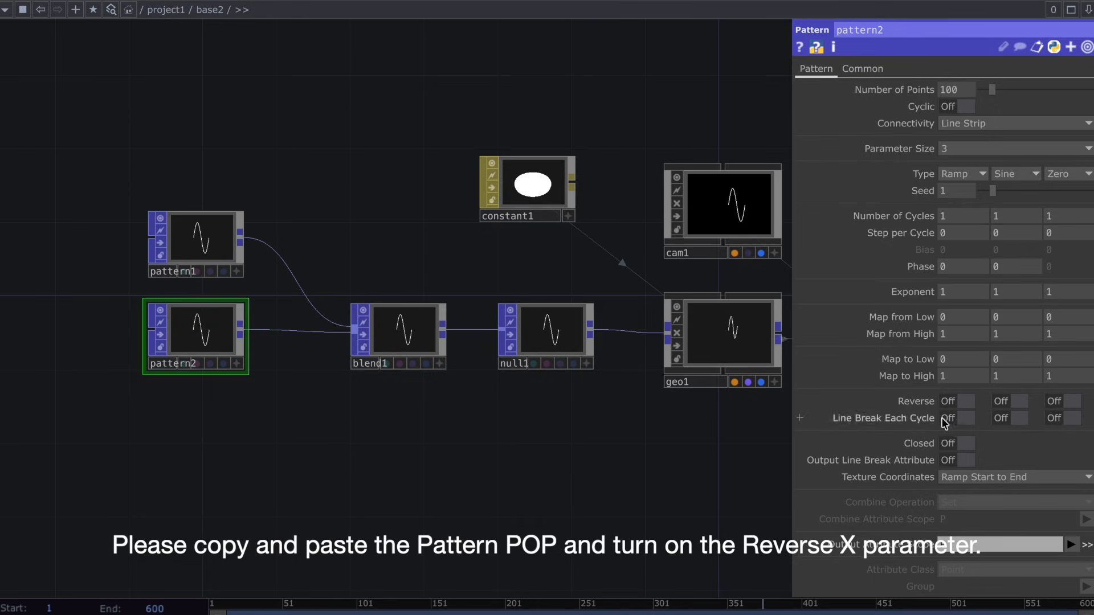
left_click(951, 403)
Set blend1's Blend Type to Blend - Differencing.
left_click(393, 337)
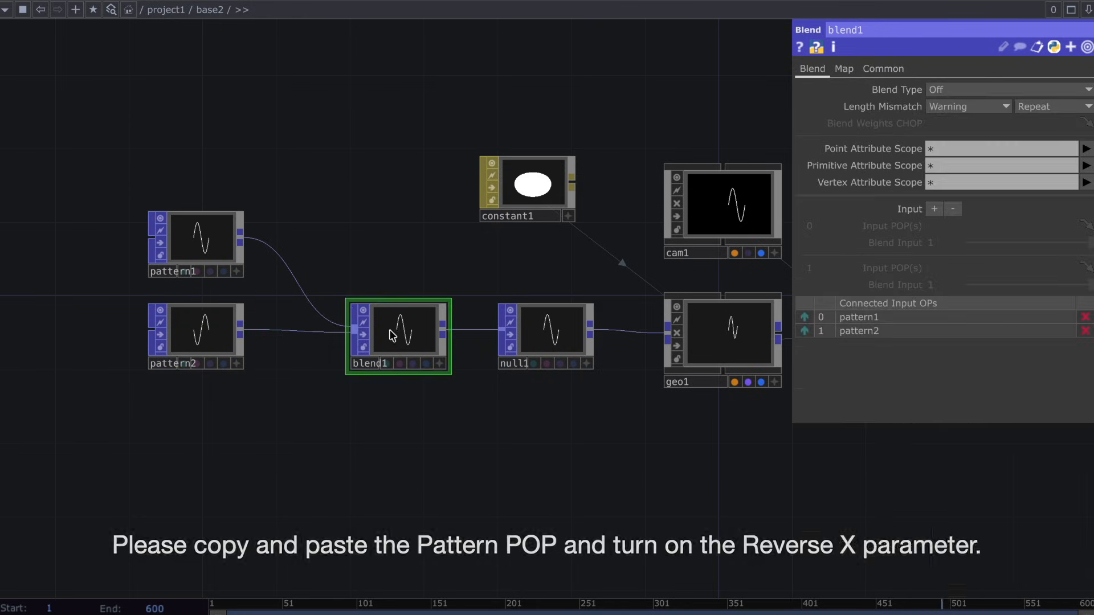
left_click(1014, 90)
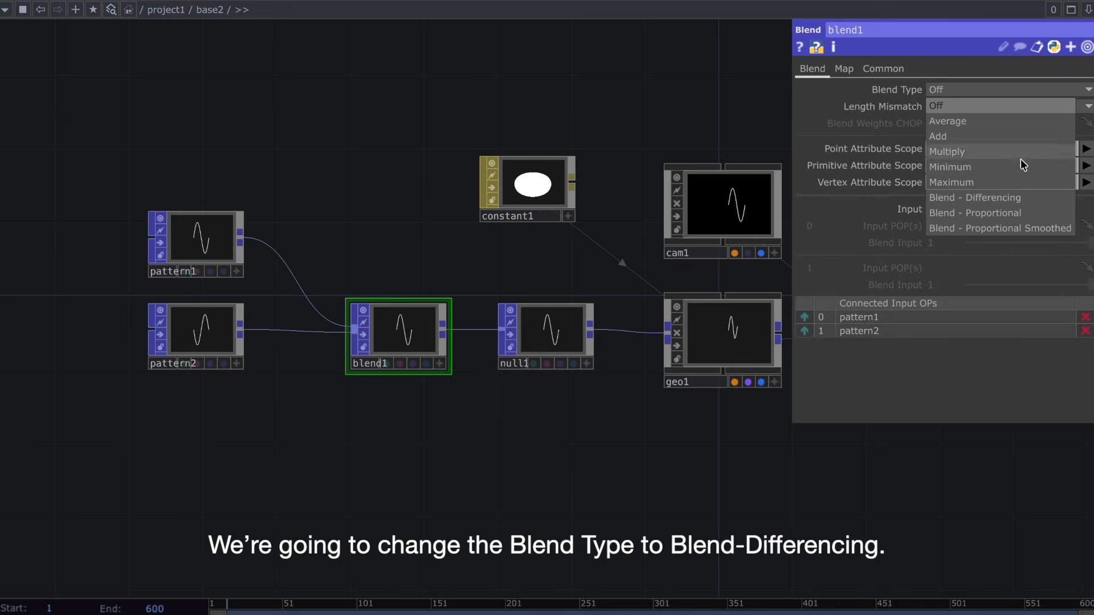
left_click(1026, 198)
Lower the Blend Input value of blend1's second input to 0.
scroll(676, 275, "up", 1)
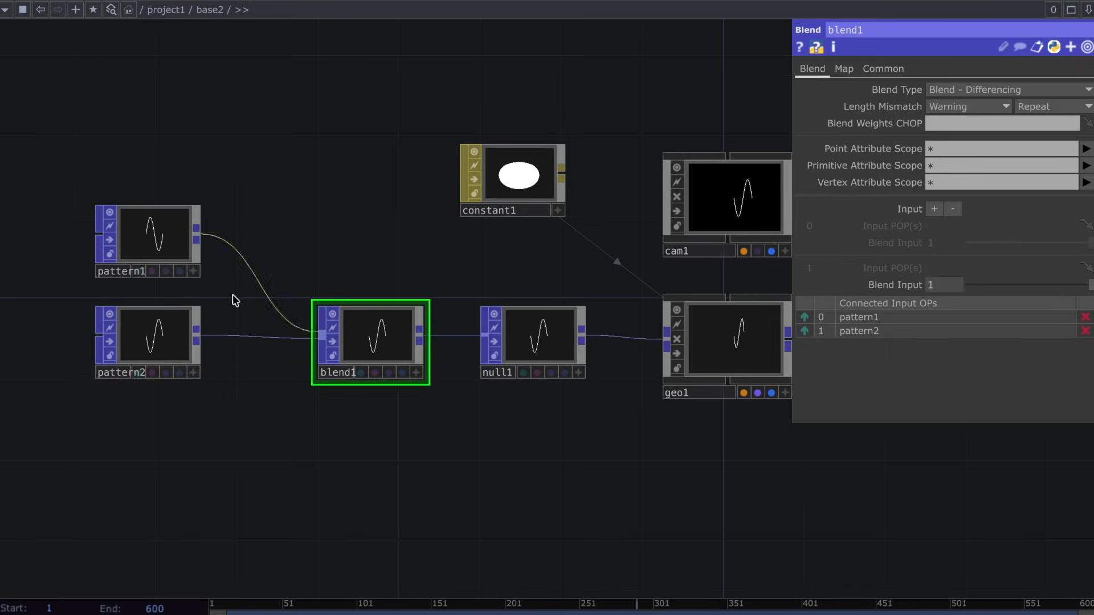
scroll(159, 245, "up", 2)
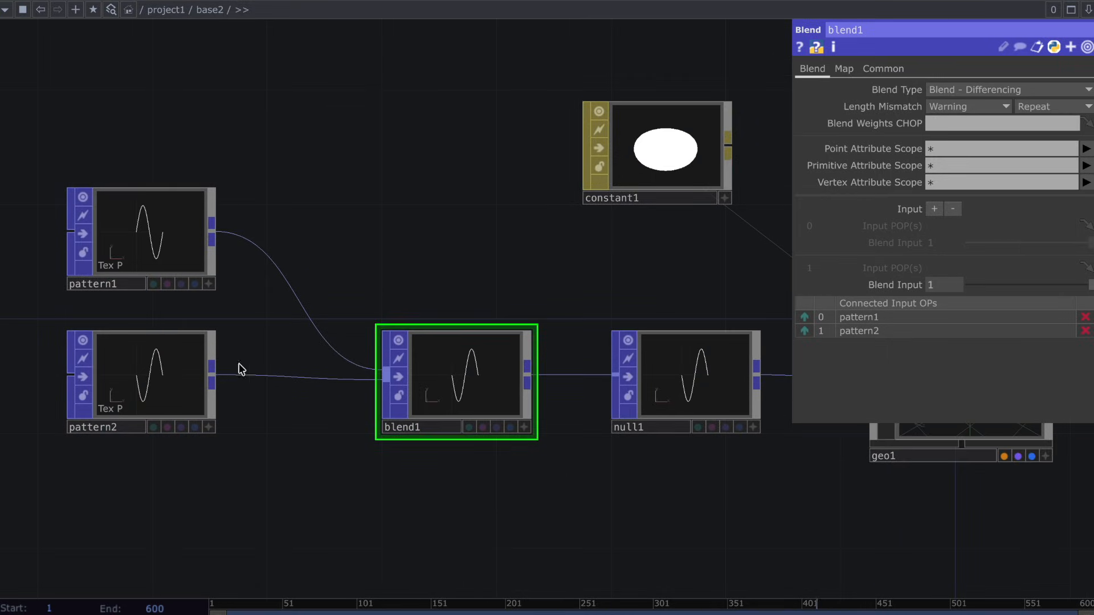
left_click_drag(1092, 290, 815, 317)
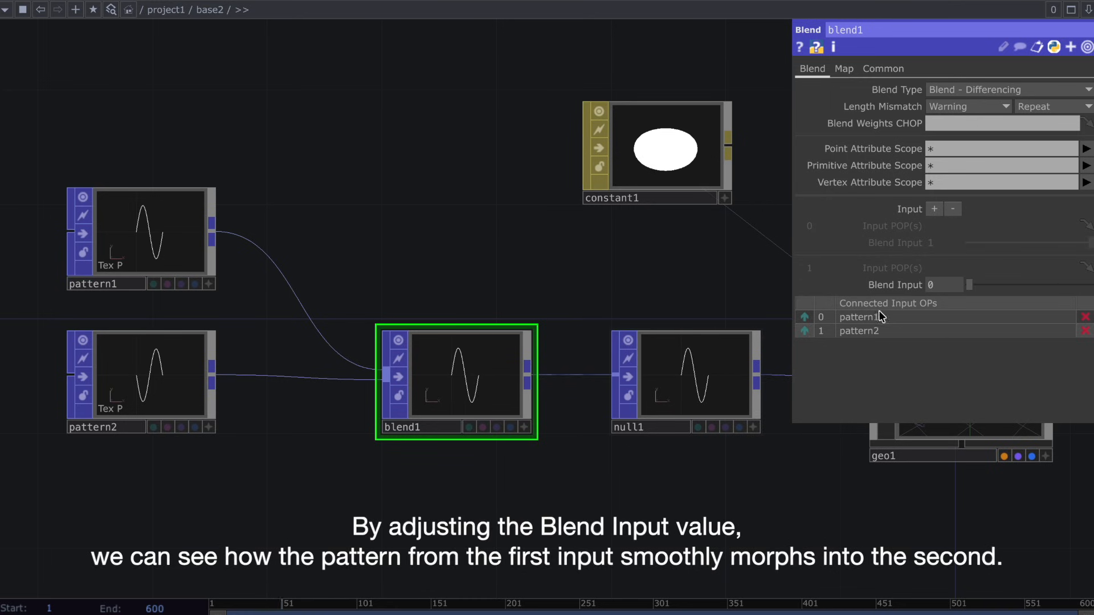
Open render1 in a floating viewer window, shrink it to about 398 by 224 and place it clear of the nodes.
scroll(521, 499, "down", 2)
left_click_drag(434, 542, 372, 542)
scroll(371, 542, "down", 3)
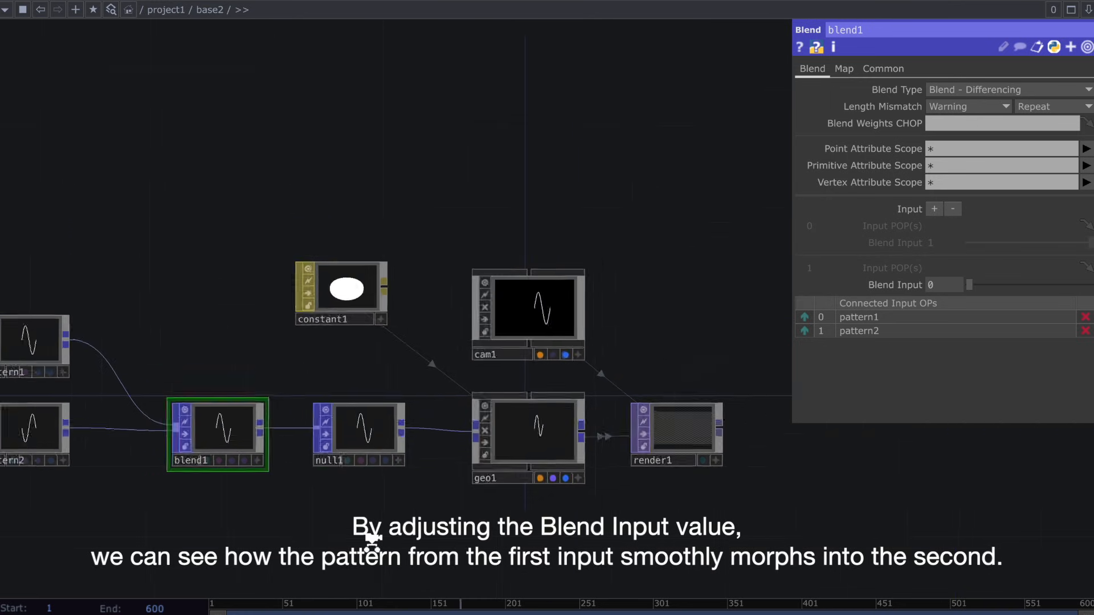
left_click(637, 447)
right_click(637, 448)
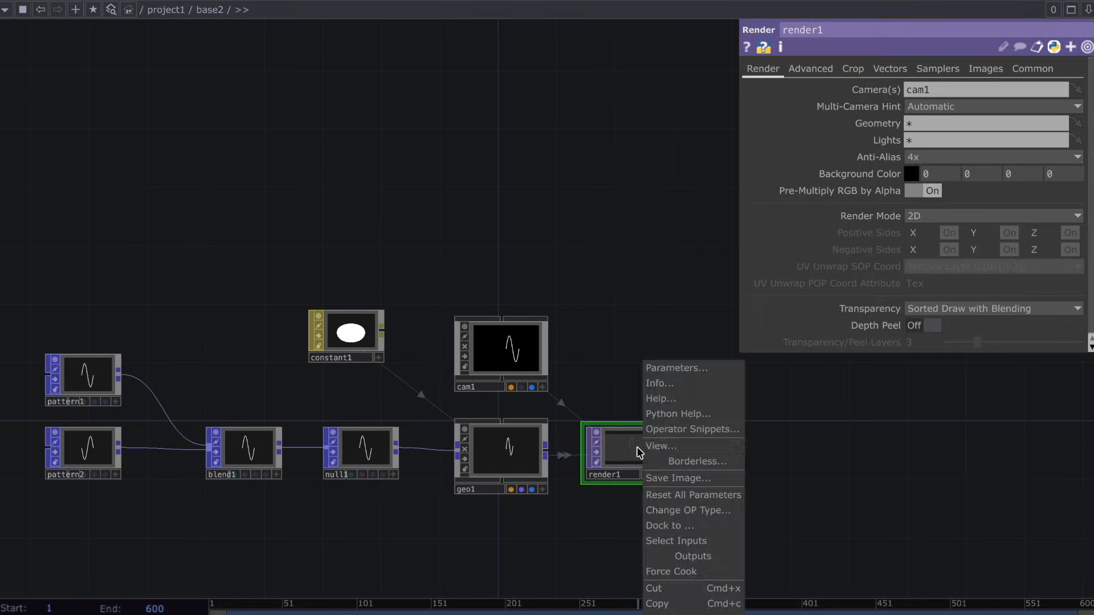
left_click(668, 448)
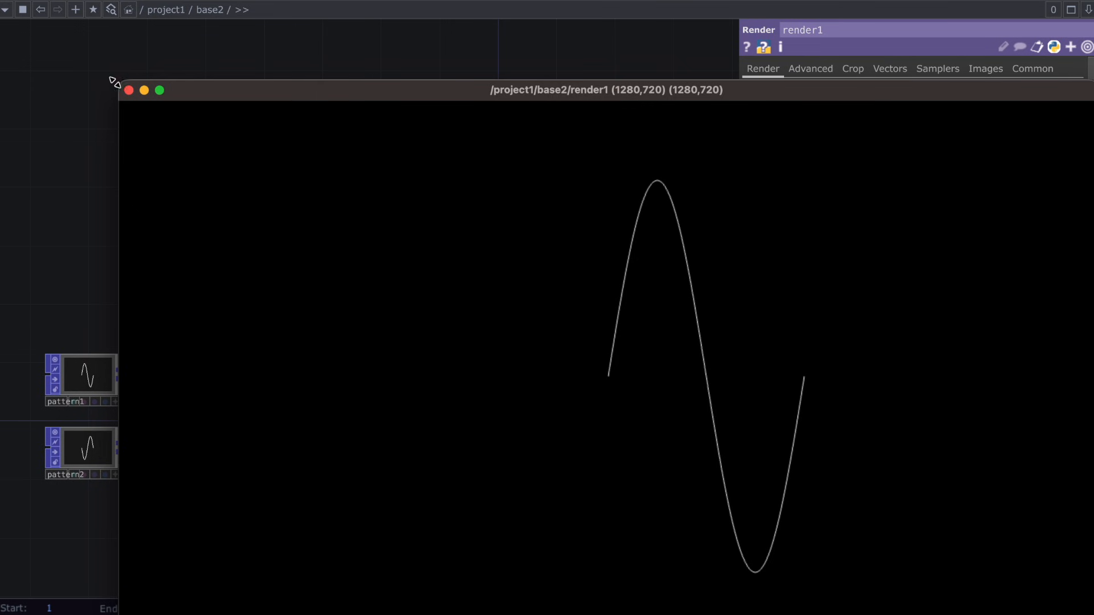
left_click_drag(114, 82, 780, 468)
left_click_drag(883, 469, 141, 51)
Move pattern1 farther from blend1 and delete pattern2.
left_click_drag(207, 421, 404, 410)
scroll(405, 410, "up", 2)
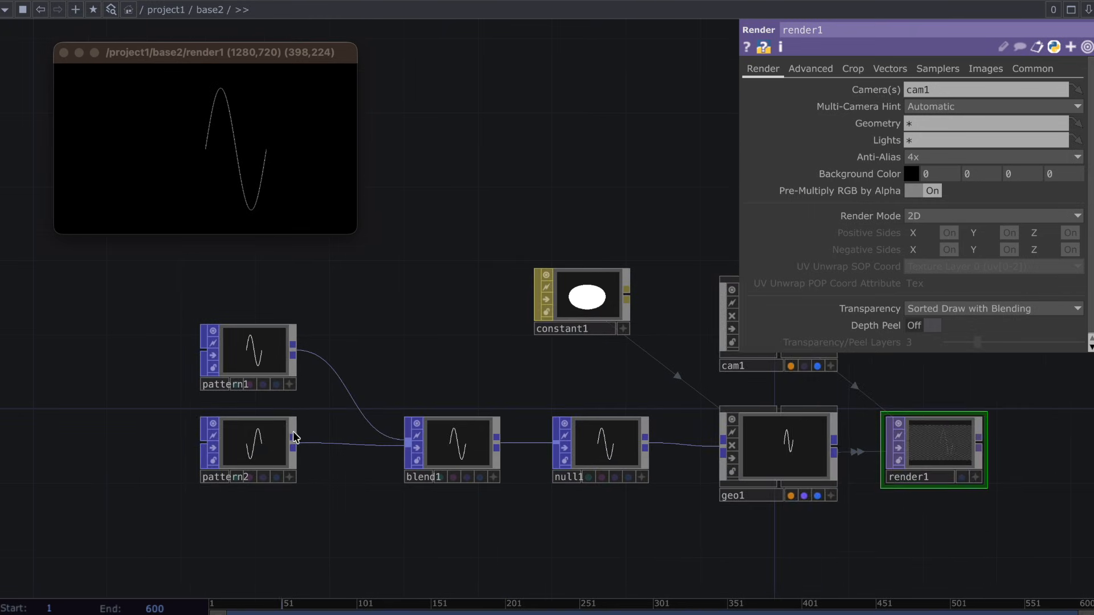
left_click(272, 440)
left_click_drag(258, 360, 46, 356)
left_click_drag(208, 360, 298, 404)
key("Delete")
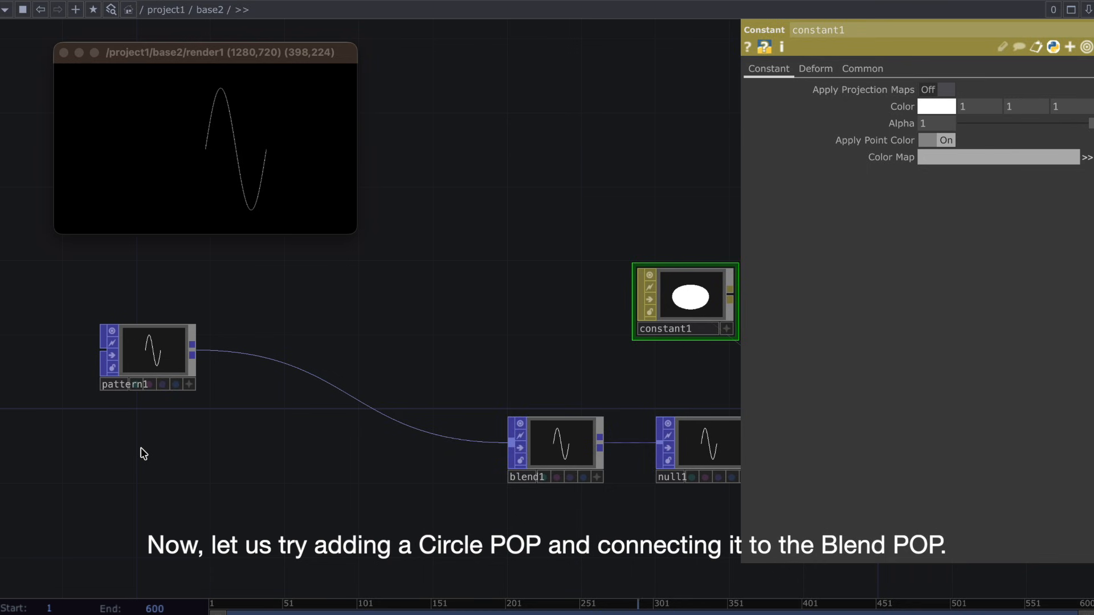
Add a Circle POP below pattern1 and connect it to blend1 as the second input.
key("Tab")
type("cir")
left_click(71, 393)
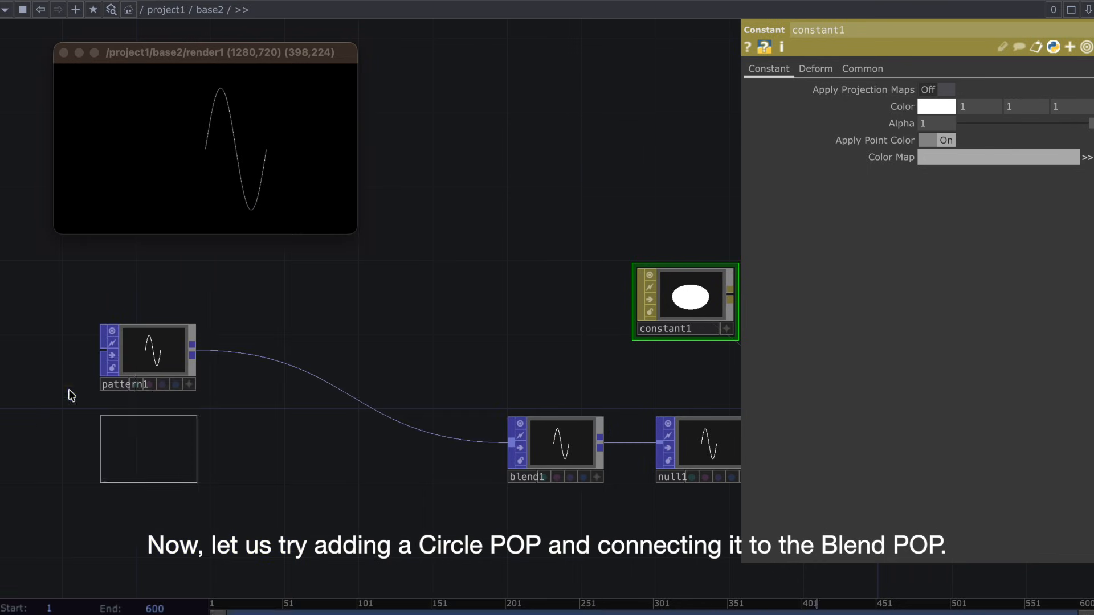
left_click(153, 456)
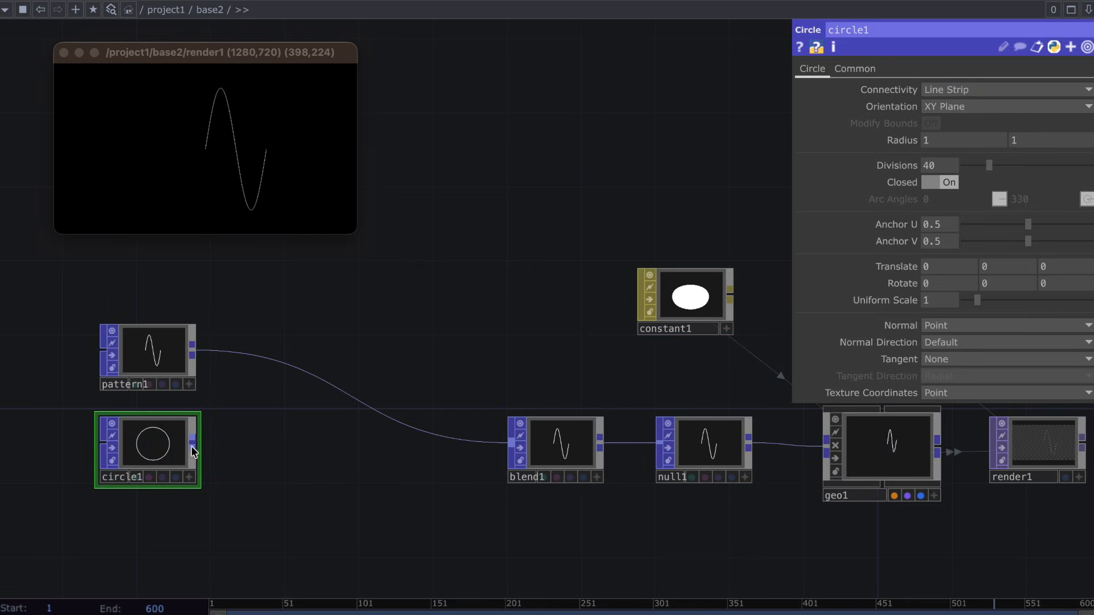
left_click_drag(192, 450, 530, 471)
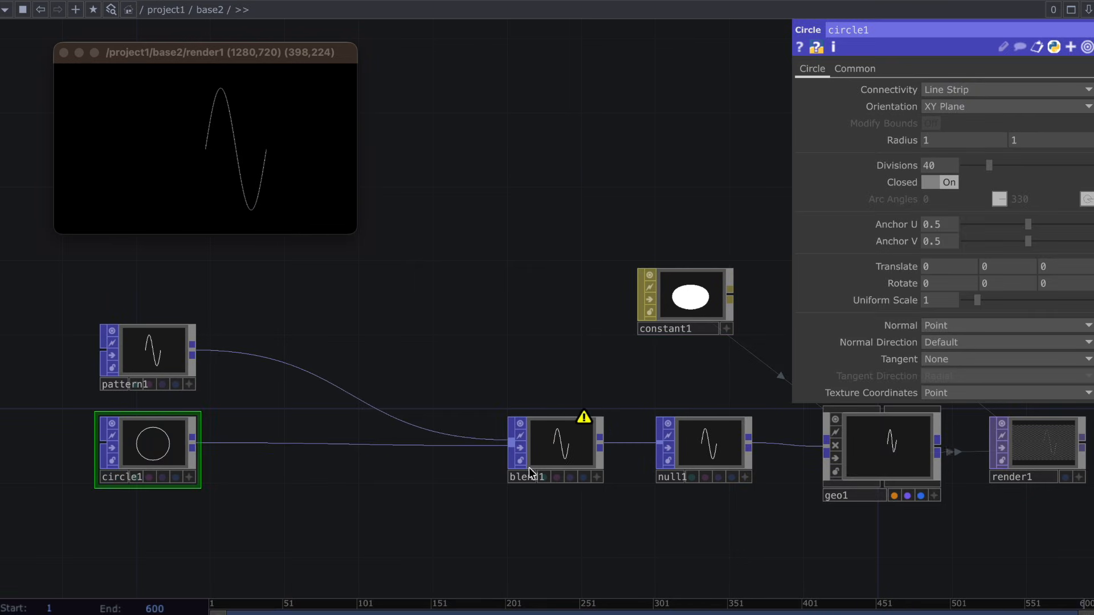
Check blend1's second Blend Input and read the warning on the node.
left_click(595, 444)
left_click_drag(969, 285, 950, 309)
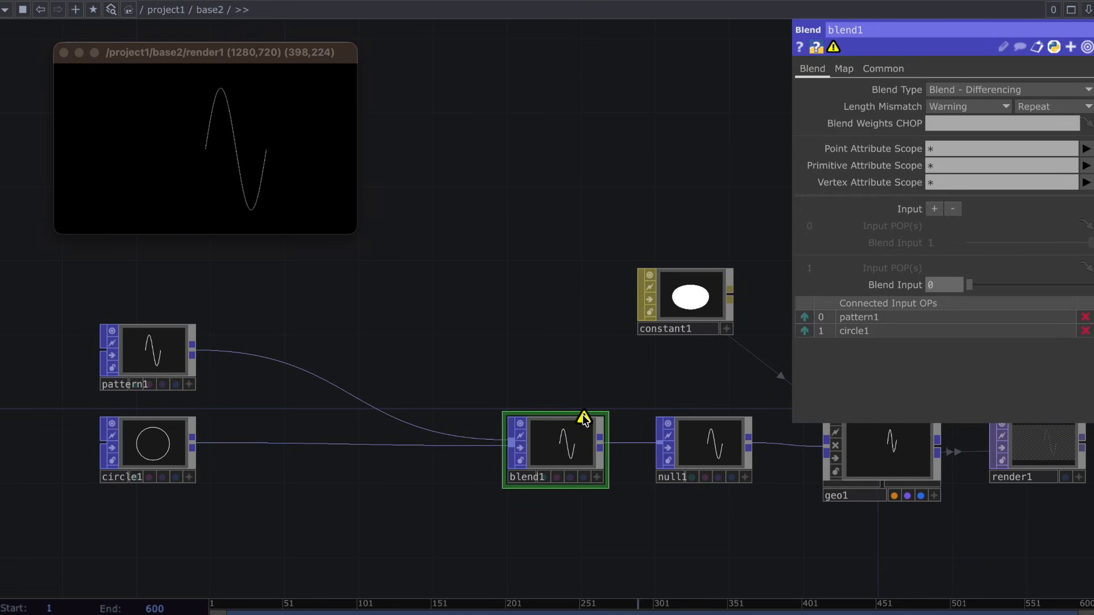
middle_click_drag(582, 420, 487, 420)
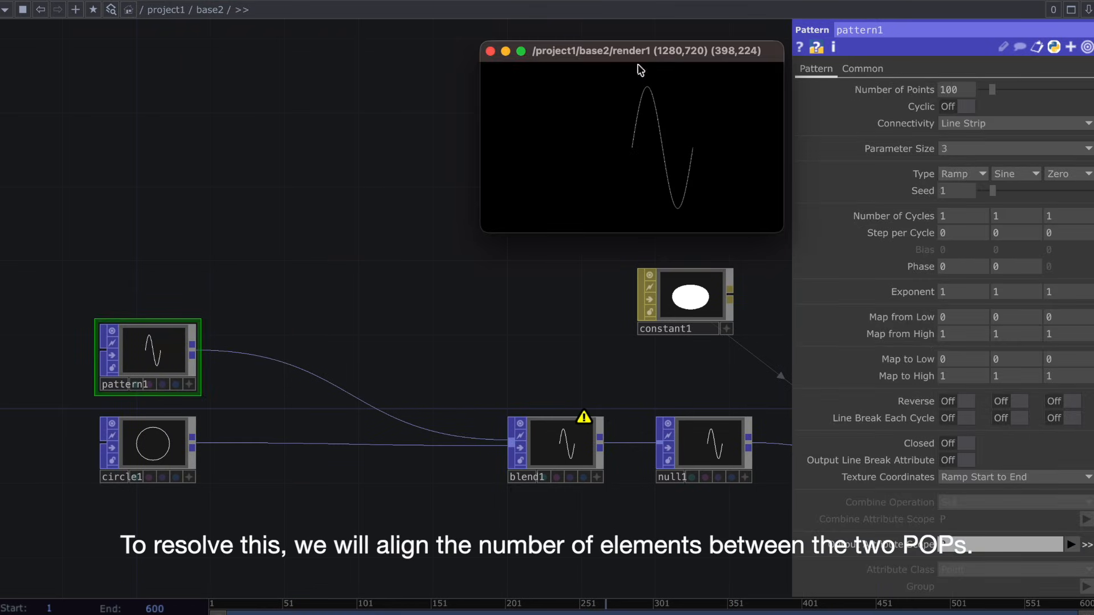
Open the operator info of pattern1 and circle1 to compare their point counts.
right_click(176, 344)
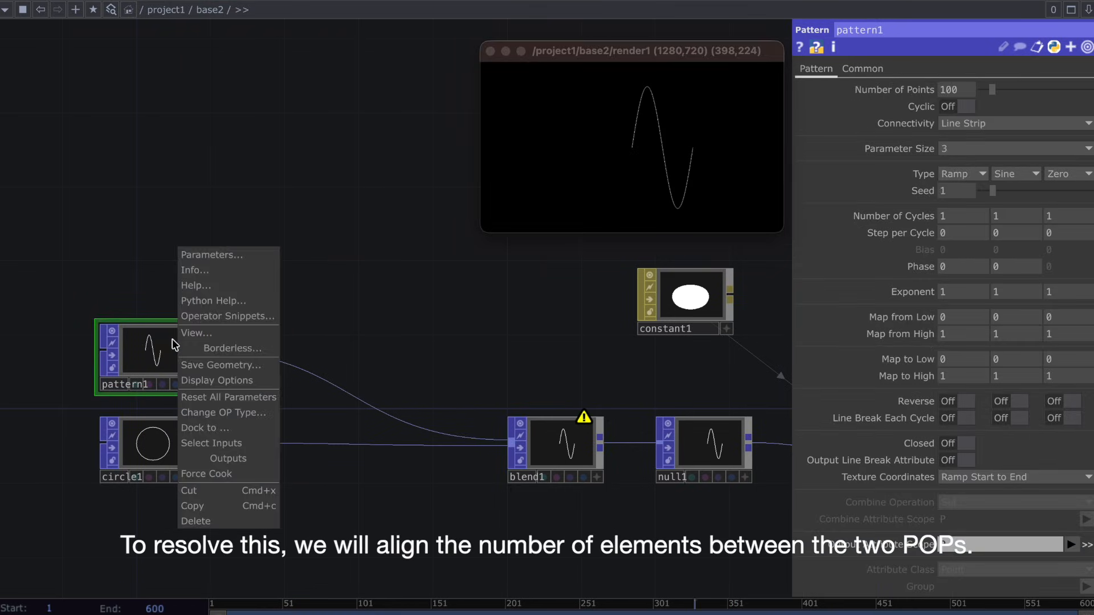
left_click(239, 270)
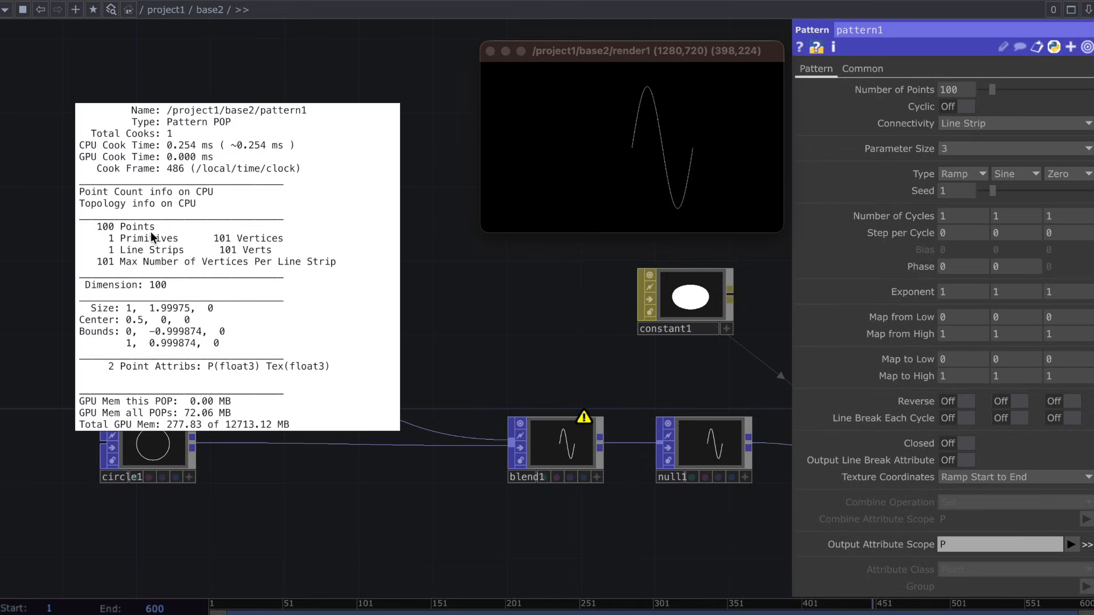
left_click(150, 448)
right_click(149, 447)
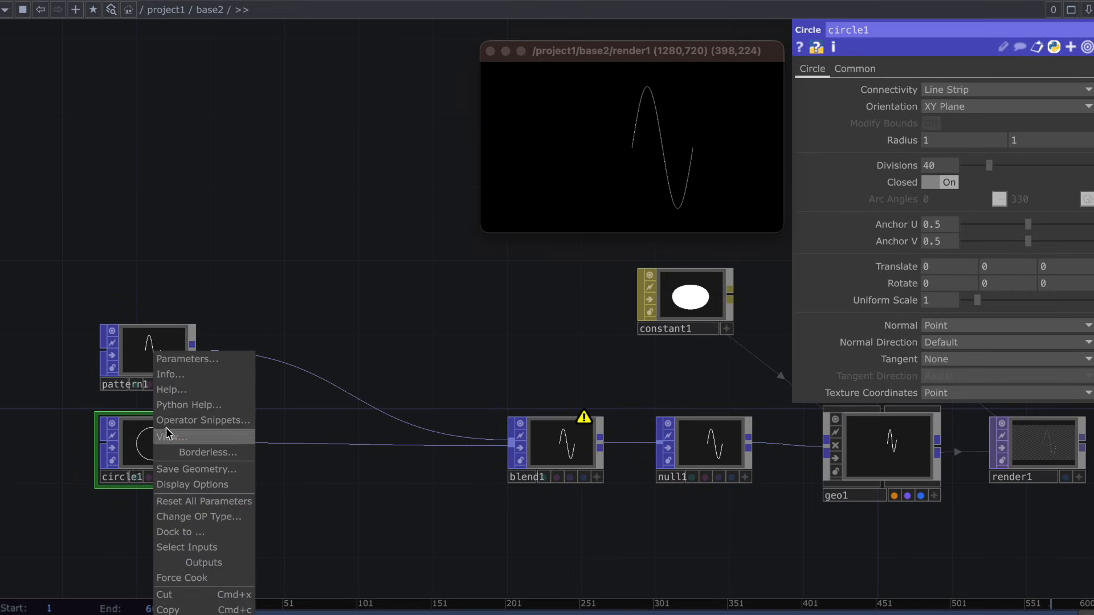
left_click(213, 373)
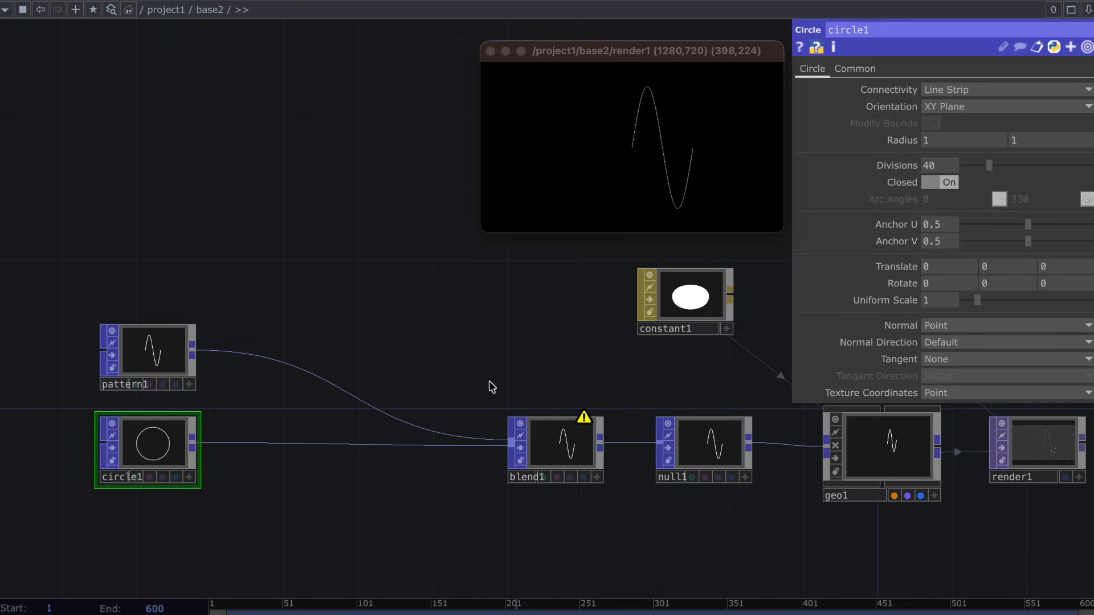
Insert a Convert POP between pattern1 and blend1 and set its Convert option to Keep Points, Delete Primitives.
right_click(291, 364)
left_click(314, 349)
type("con")
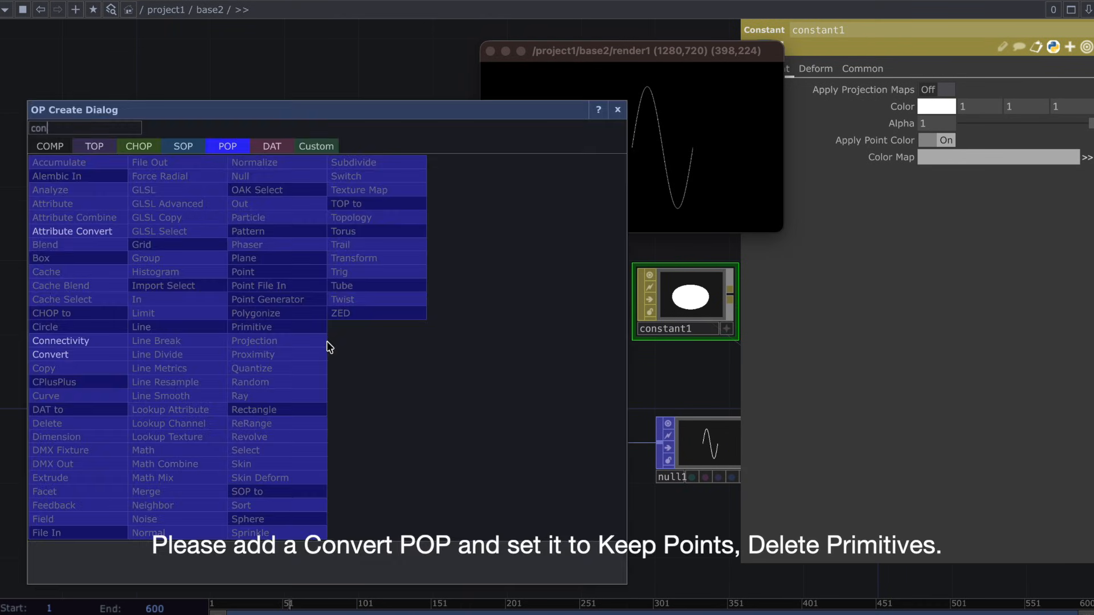
type("vert")
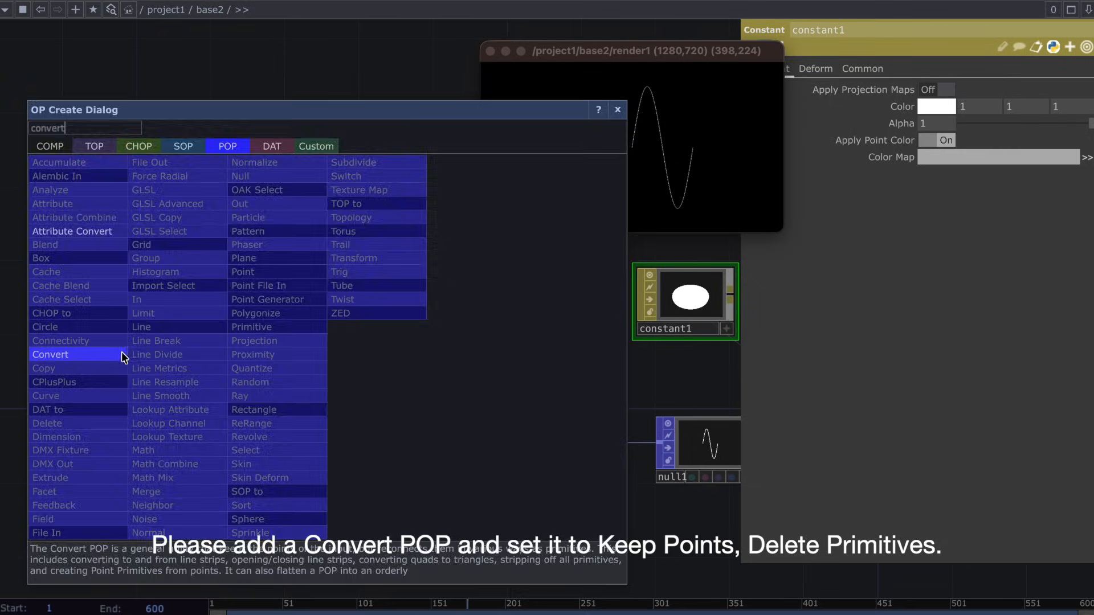
left_click(121, 355)
left_click(259, 352)
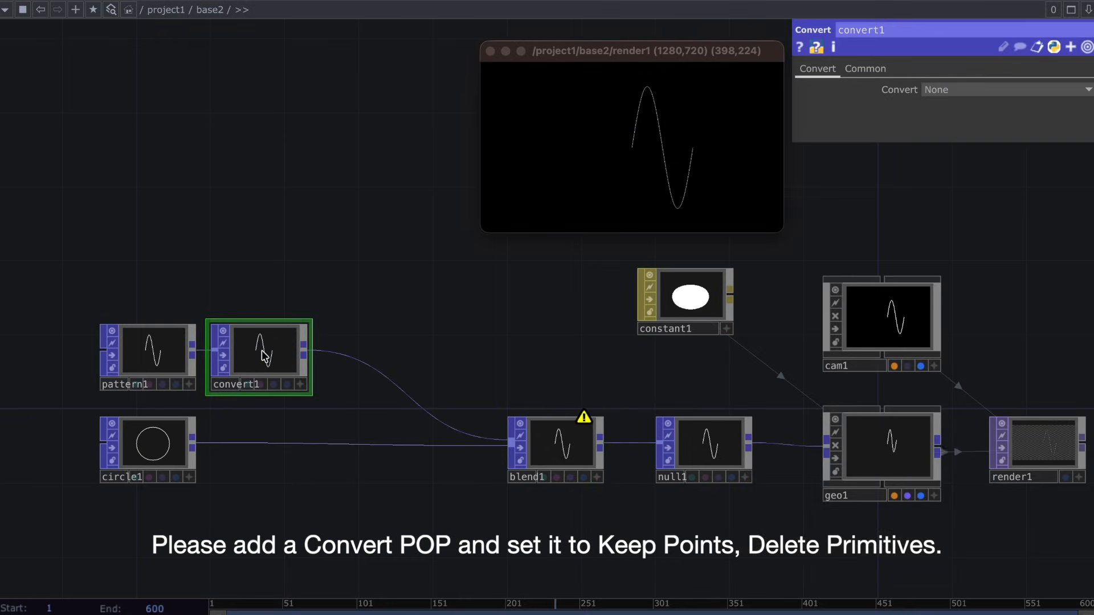
left_click(937, 90)
left_click(946, 119)
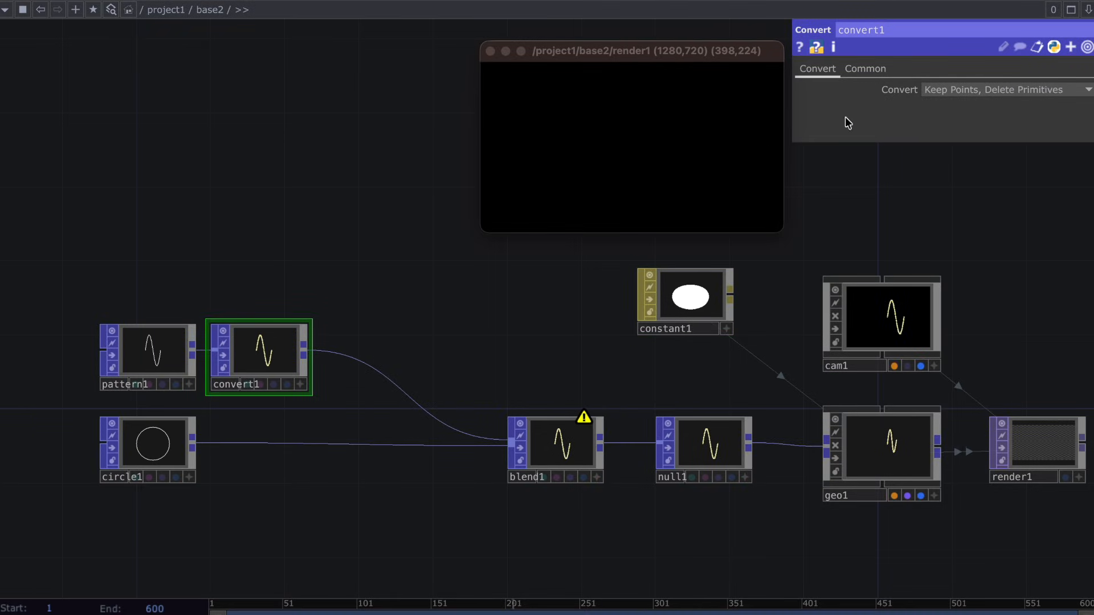
Move blend1 farther from null1 and add a second Circle POP just above it.
left_click_drag(561, 450, 450, 450)
key("Tab")
type("c")
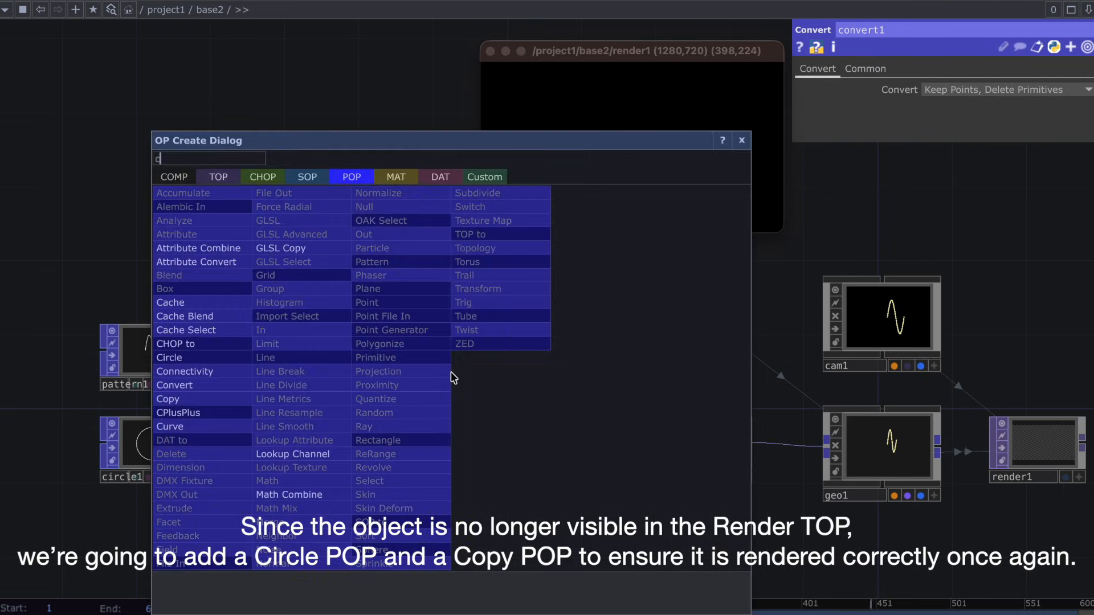
type("irle")
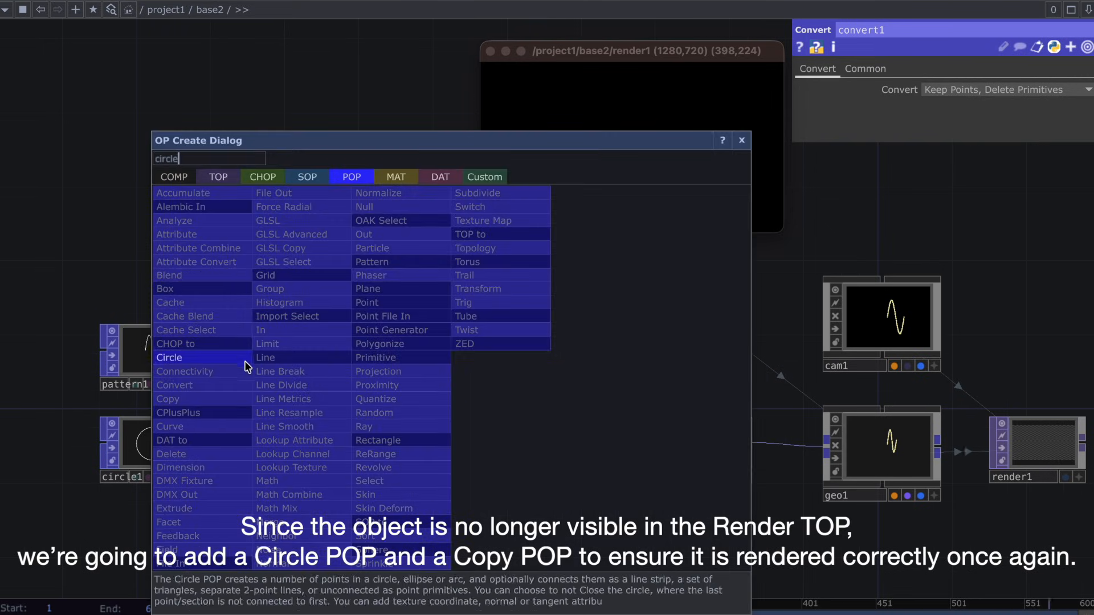
left_click(171, 357)
left_click(459, 376)
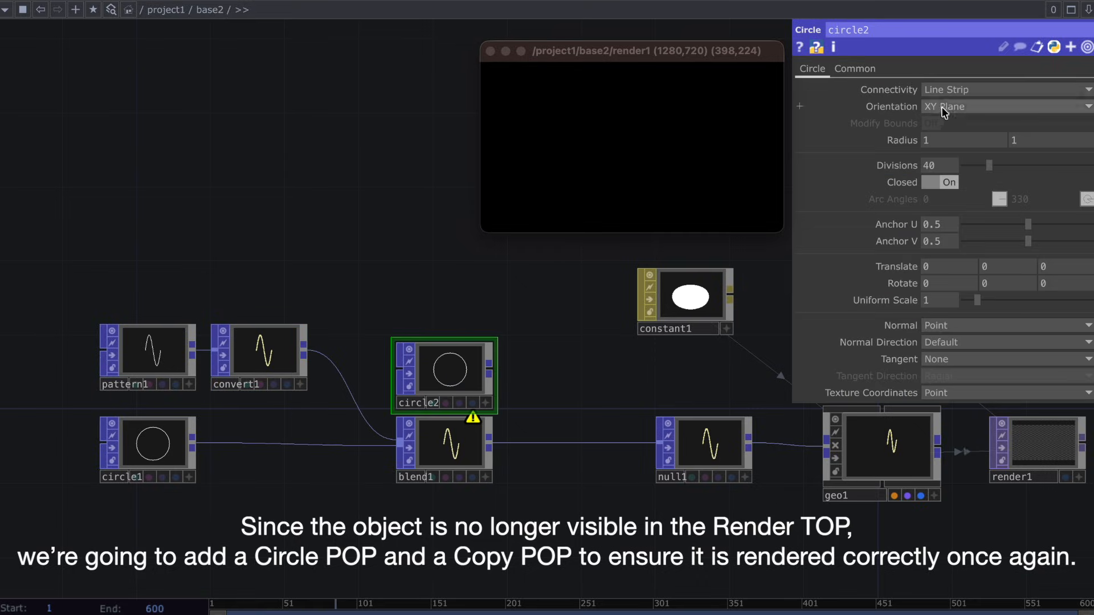
Set circle2's Connectivity to Surface and its Uniform Scale to 0.01.
left_click(957, 90)
left_click(942, 136)
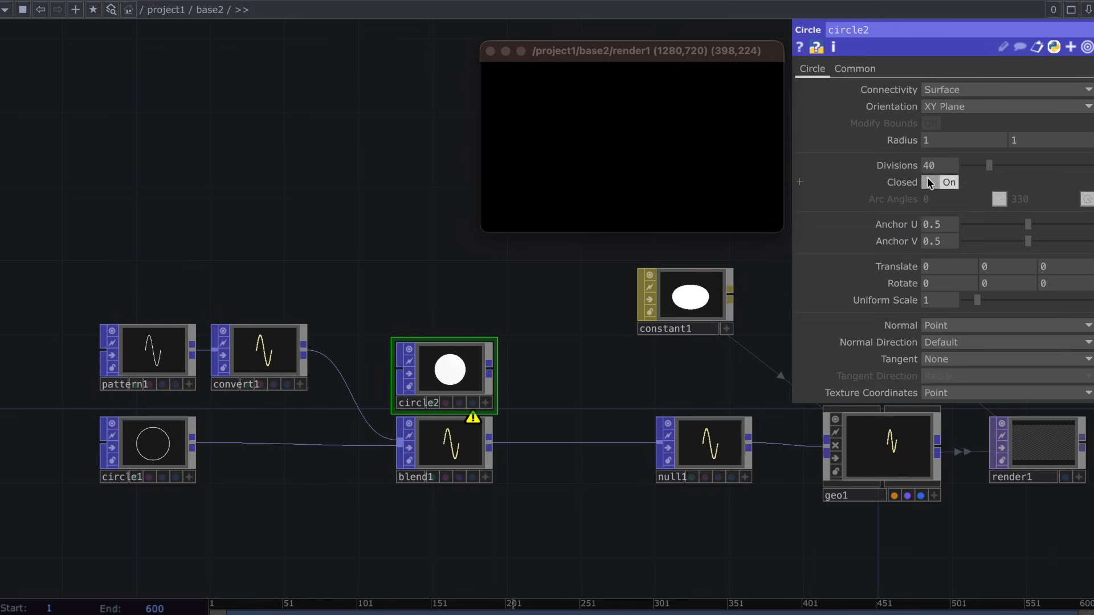
left_click(935, 300)
type("0.01")
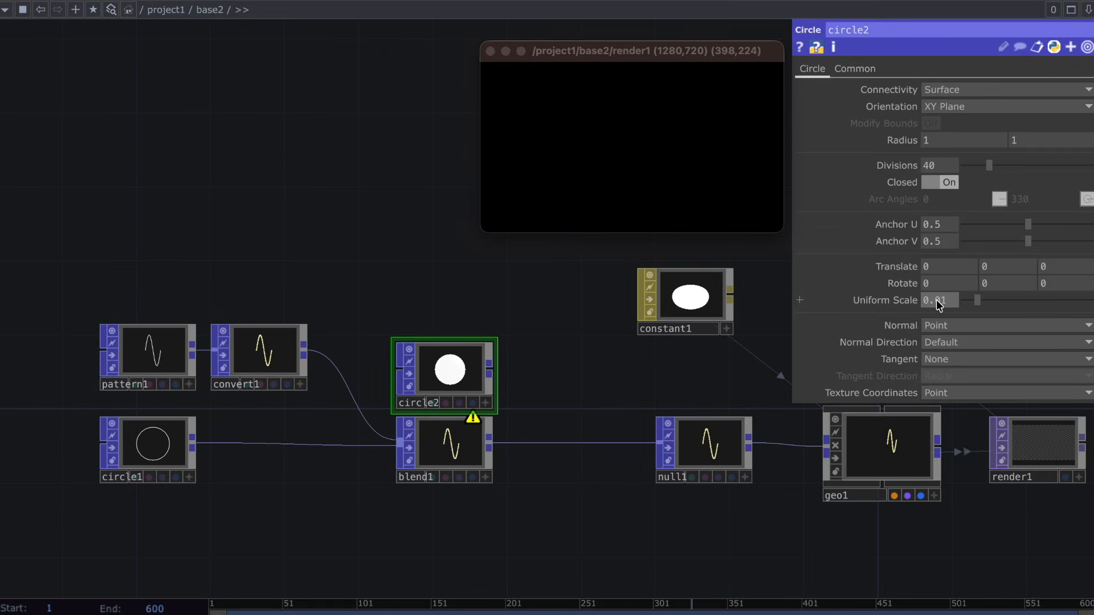
key("Return")
Add a Copy POP fed by circle2 with blend1 as its template, connect it to null1 and align it in the row.
left_click_drag(490, 369, 548, 368)
left_click(550, 374)
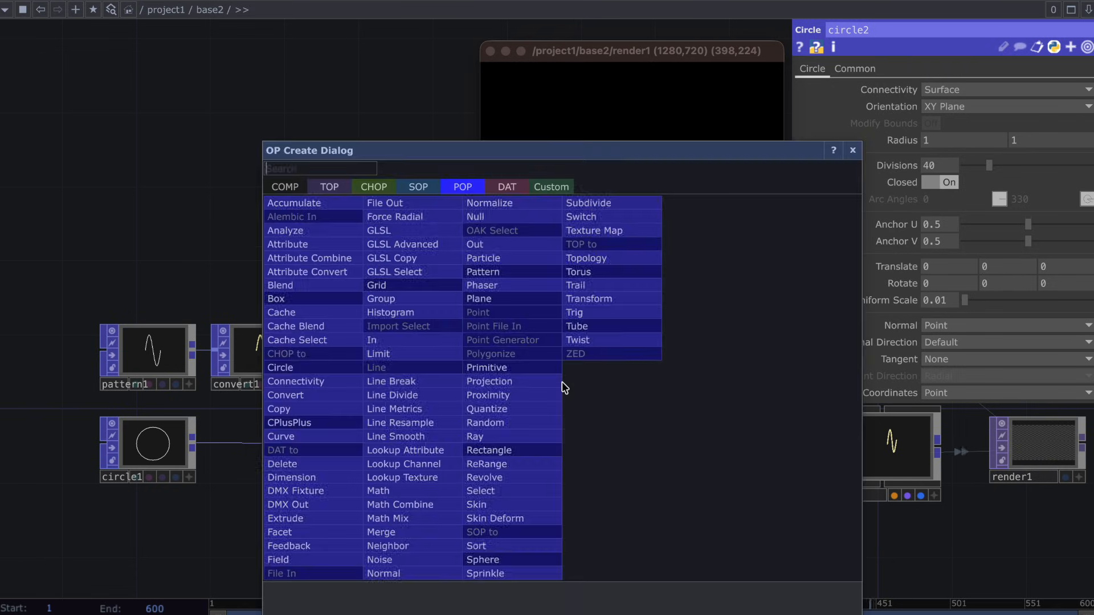
type("copy")
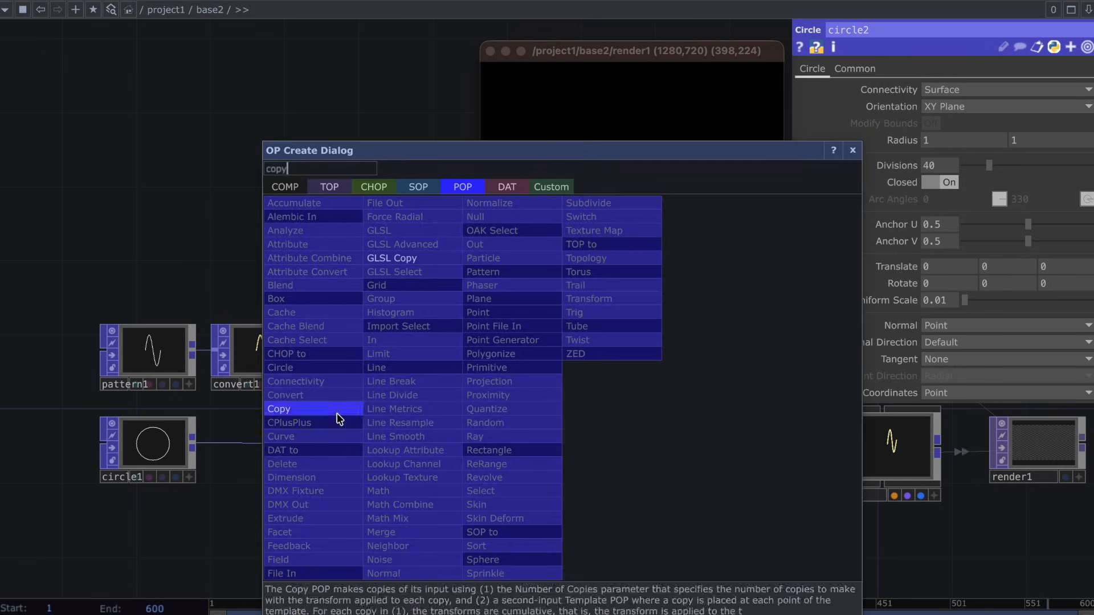
left_click(335, 410)
left_click(533, 437)
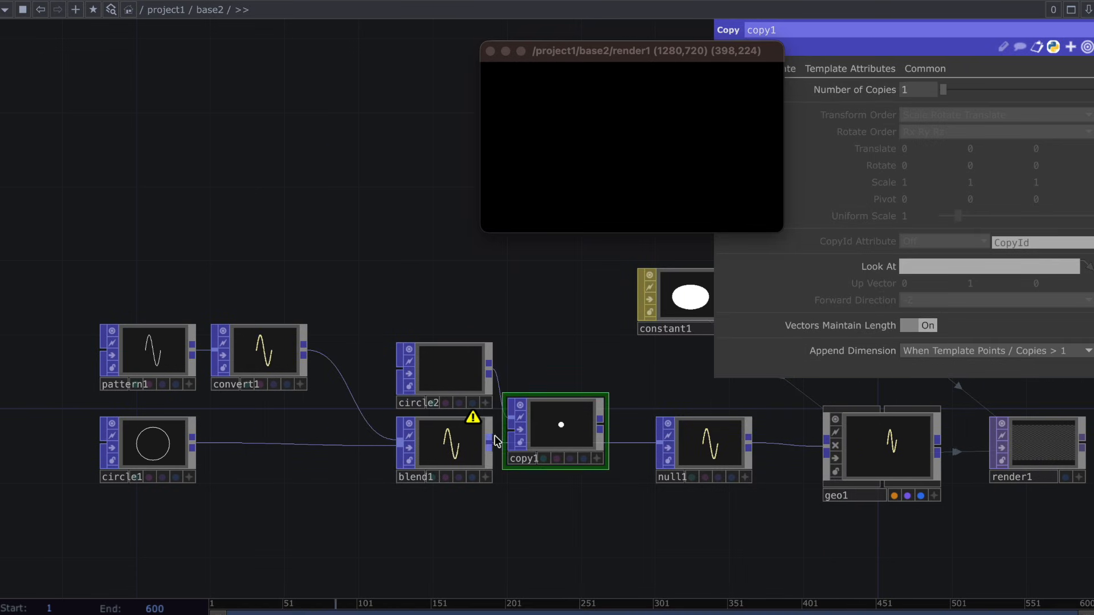
left_click_drag(602, 425, 659, 444)
left_click_drag(577, 438, 574, 450)
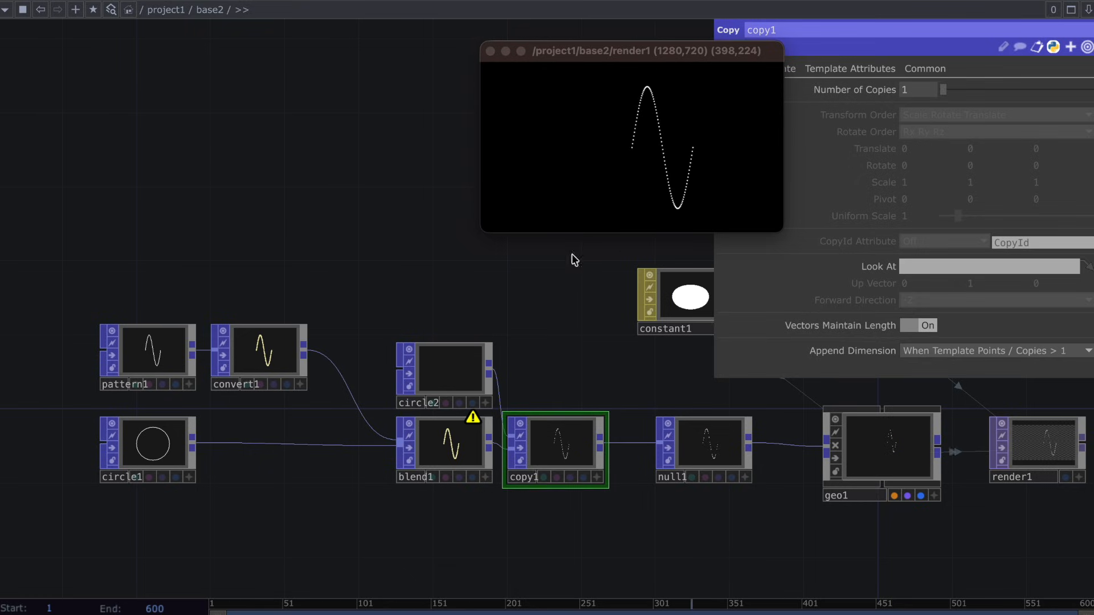
Set circle2's Uniform Scale to 0.03.
left_click(456, 353)
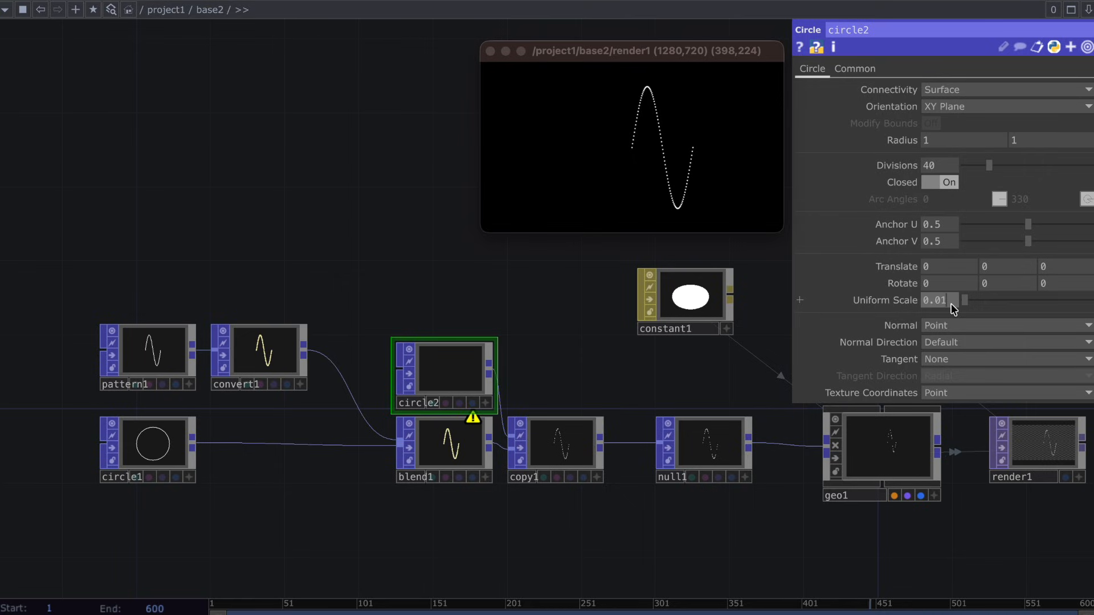
type("3")
key("Return")
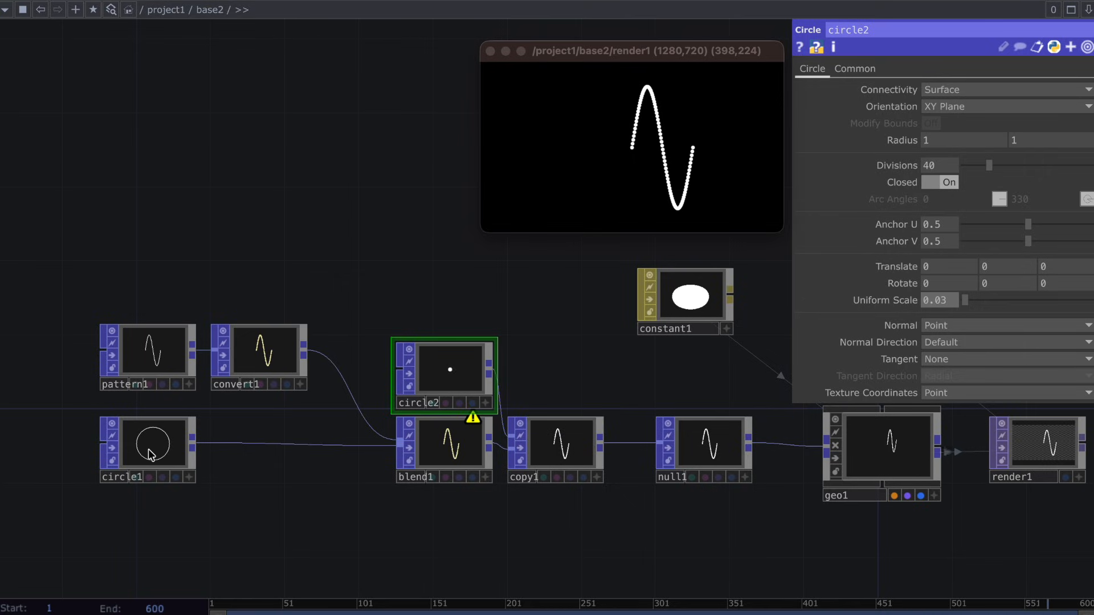
Move pattern1, convert1 and circle1 farther from blend1 to make room for more nodes.
left_click(150, 454)
left_click_drag(315, 500, 557, 500)
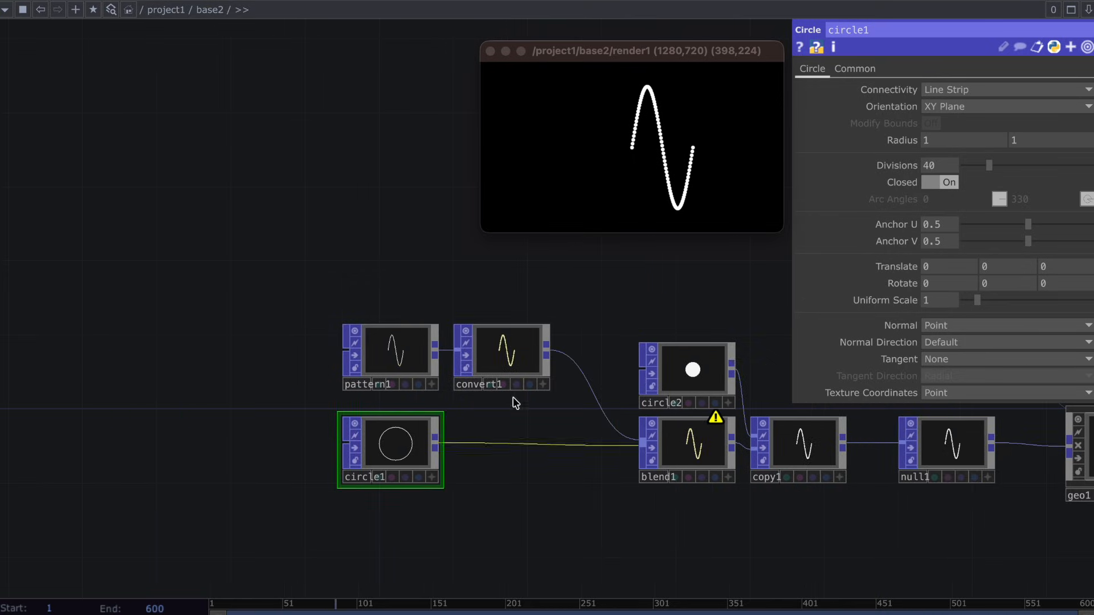
left_click(507, 351)
left_click_drag(397, 437, 175, 436, "shift")
left_click(373, 433)
Insert a Delete POP on the wire between convert1 and blend1.
right_click(421, 368)
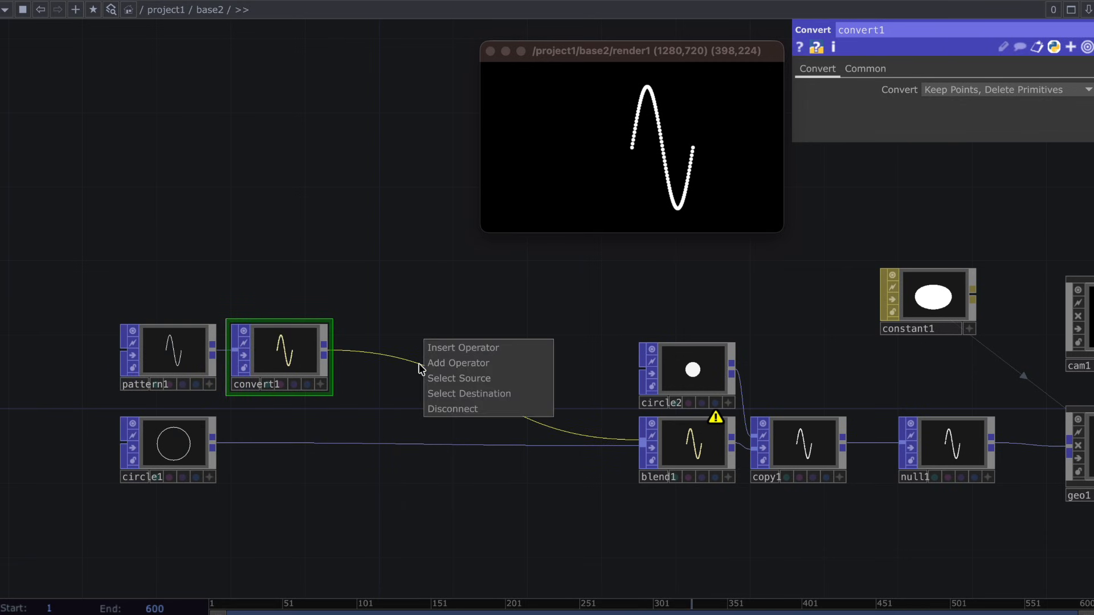
left_click(444, 350)
type("dele")
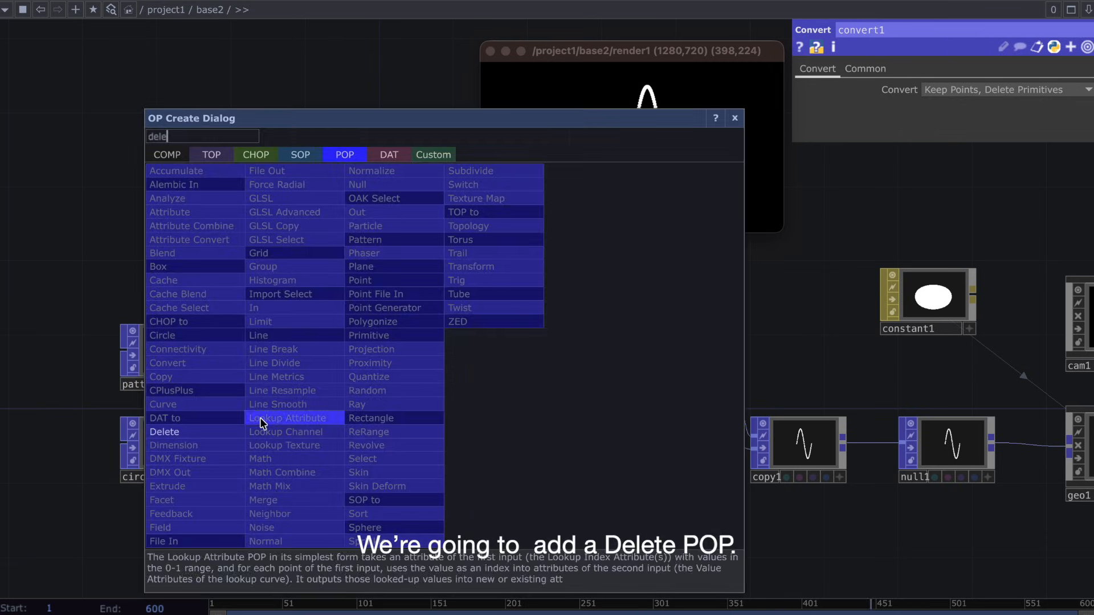
left_click(164, 432)
left_click(399, 364)
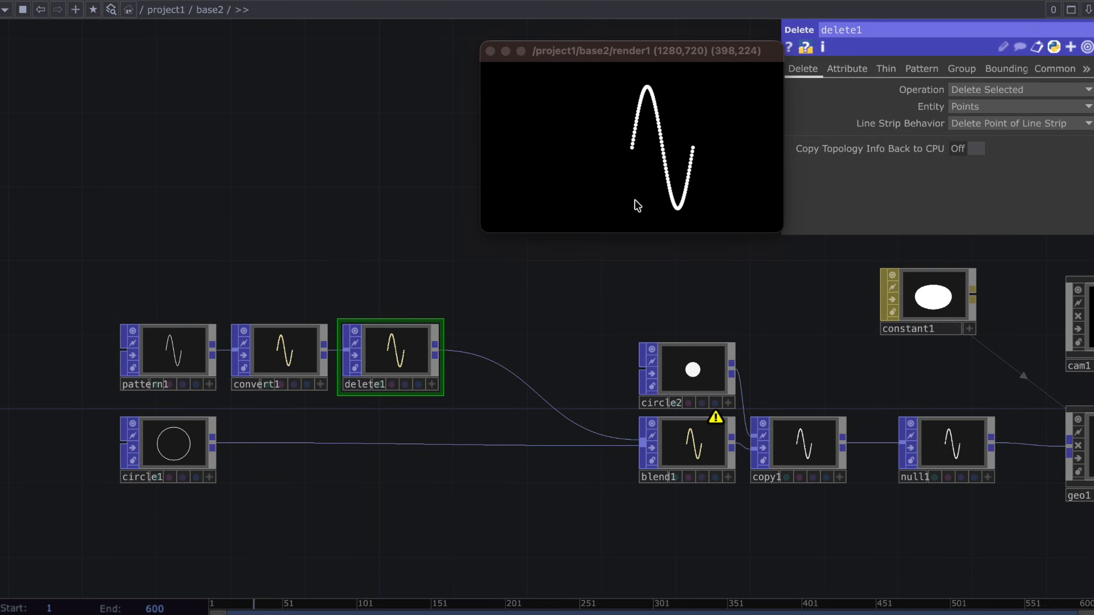
Move the floating render1 viewer aside and add a Constant CHOP above delete1.
left_click_drag(763, 51, 265, 48)
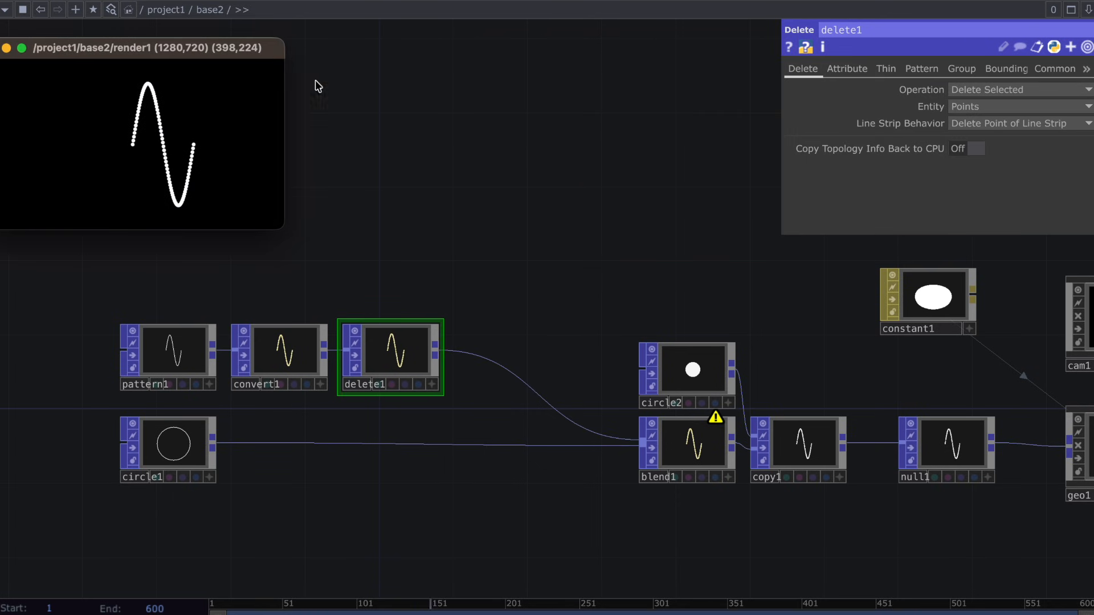
key("Tab")
left_click(303, 73)
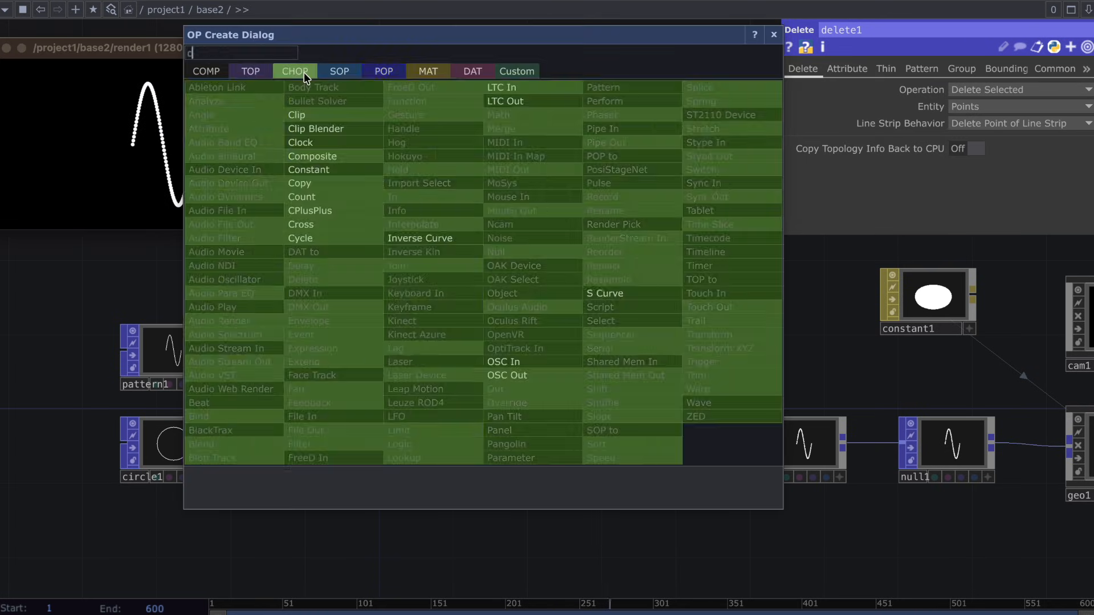
type("consta")
left_click(332, 168)
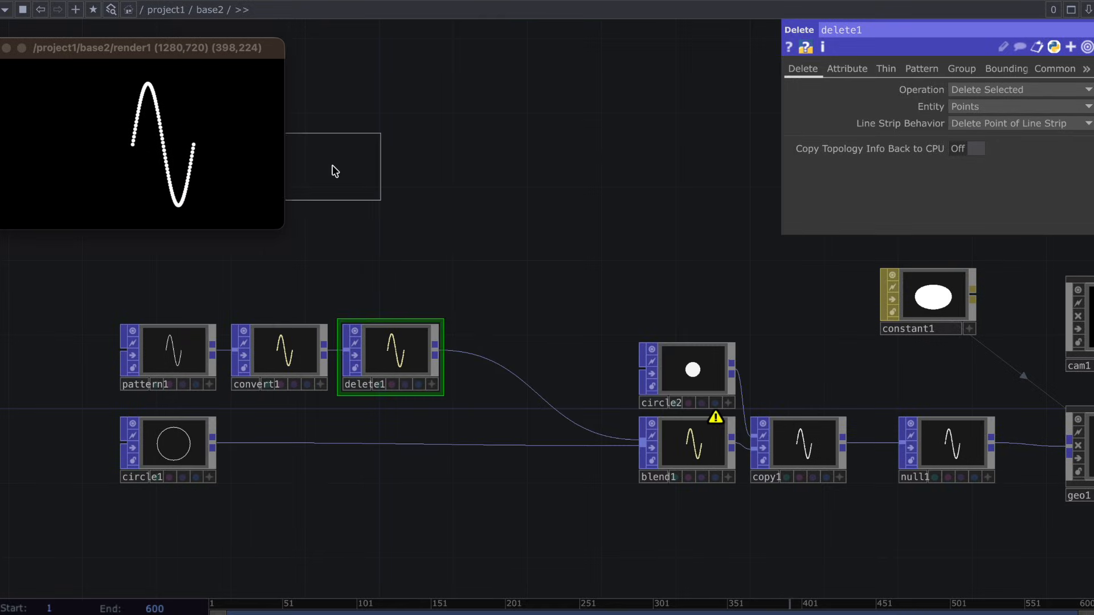
left_click(408, 247)
Duplicate convert1 and delete1 into the wire between circle1 and blend1, with circle1 feeding the copied Convert POP.
left_click(385, 368)
left_click(270, 365, "shift")
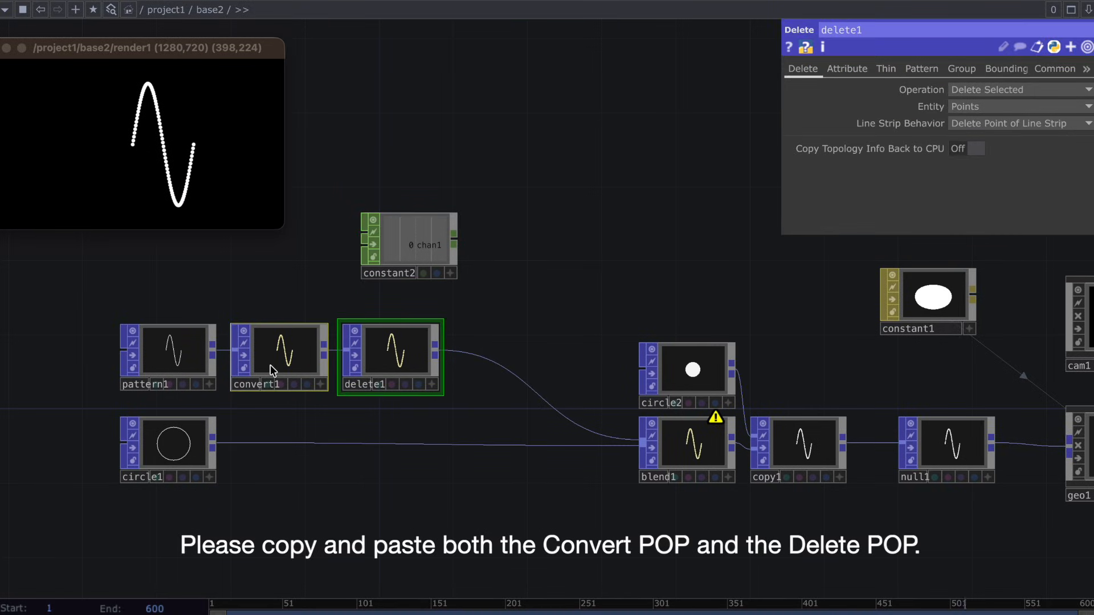
key("ctrl+c")
key("ctrl+v")
left_click(199, 444)
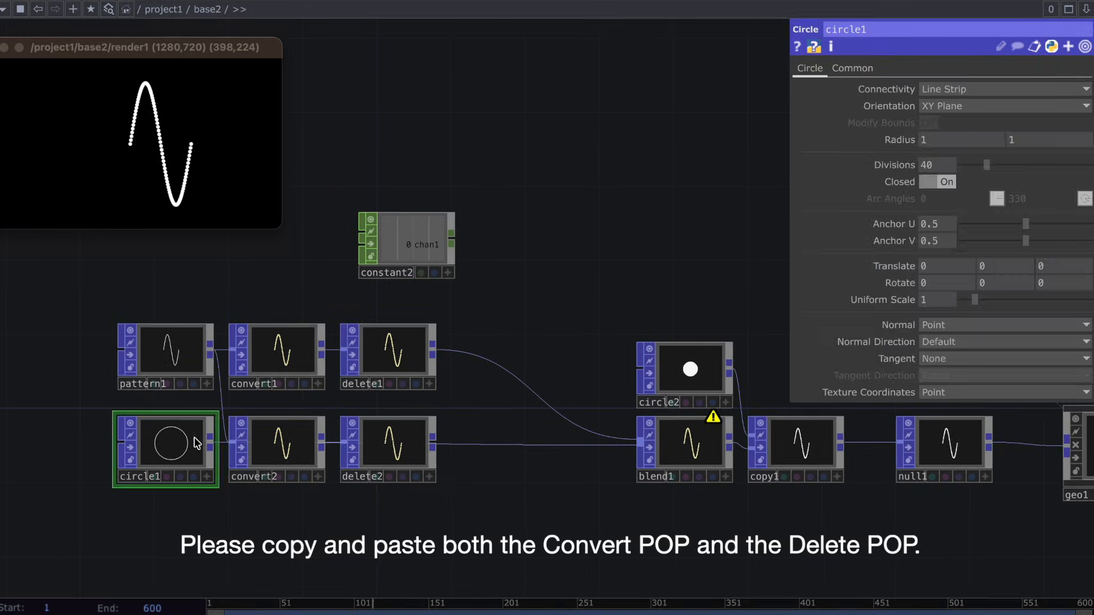
left_click(231, 443)
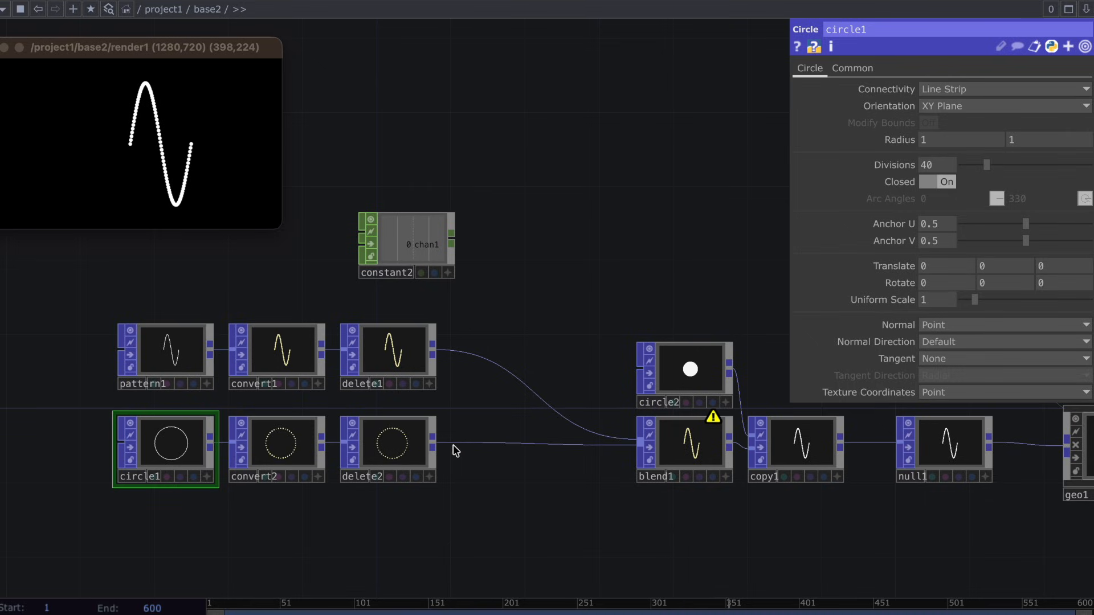
Set the attribute of delete1 and delete2 to _PointI and make its Value a CHOP reference to constant2's chan1.
left_click(399, 380)
left_click(403, 440)
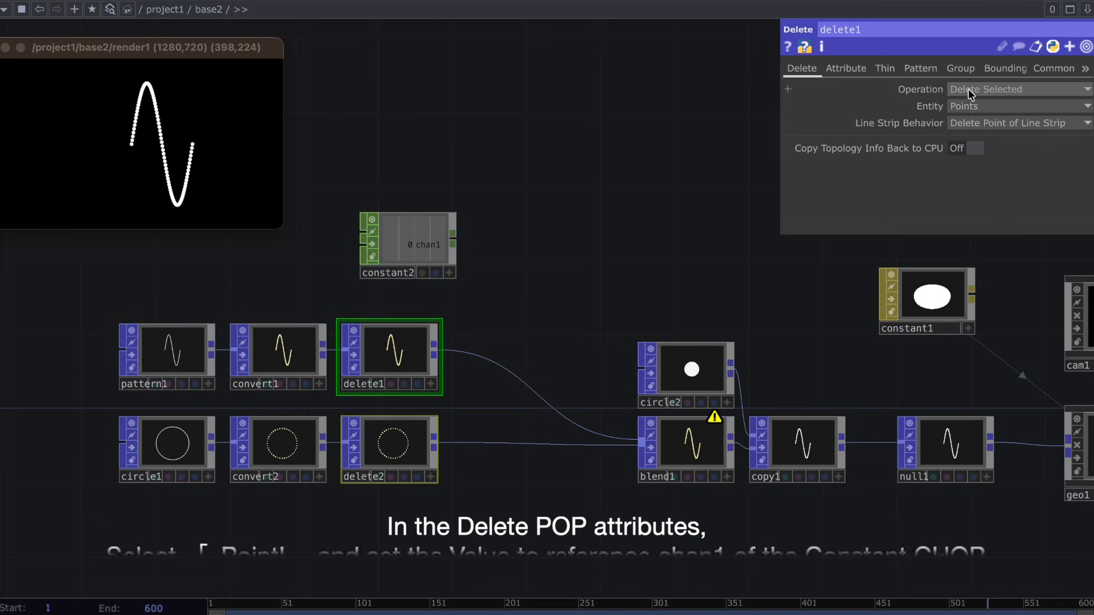
left_click(845, 68)
left_click(1085, 123)
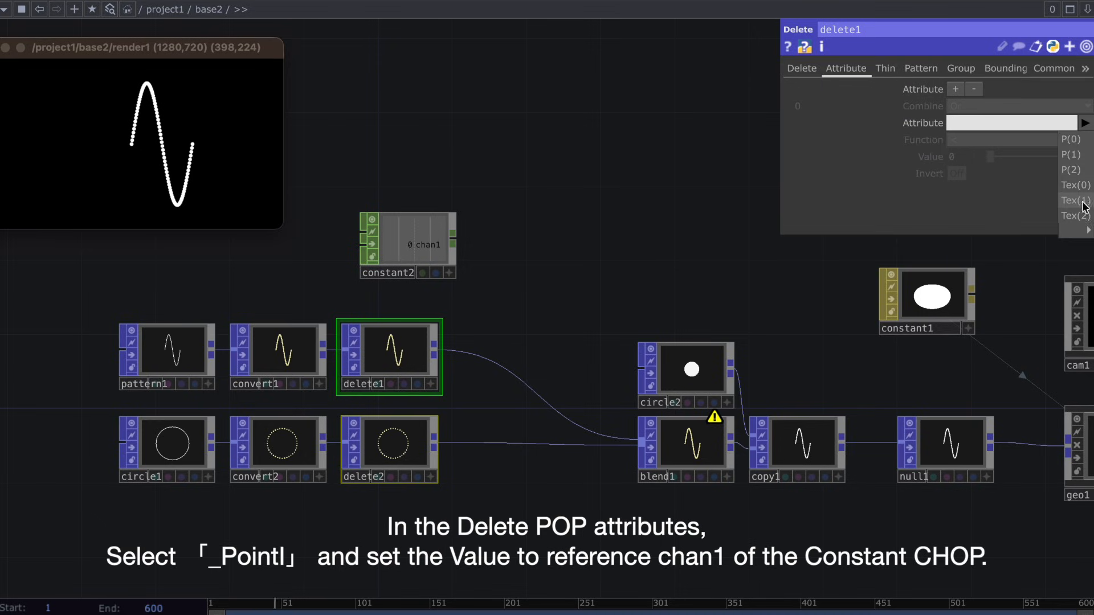
mouse_move(1087, 229)
left_click(979, 0)
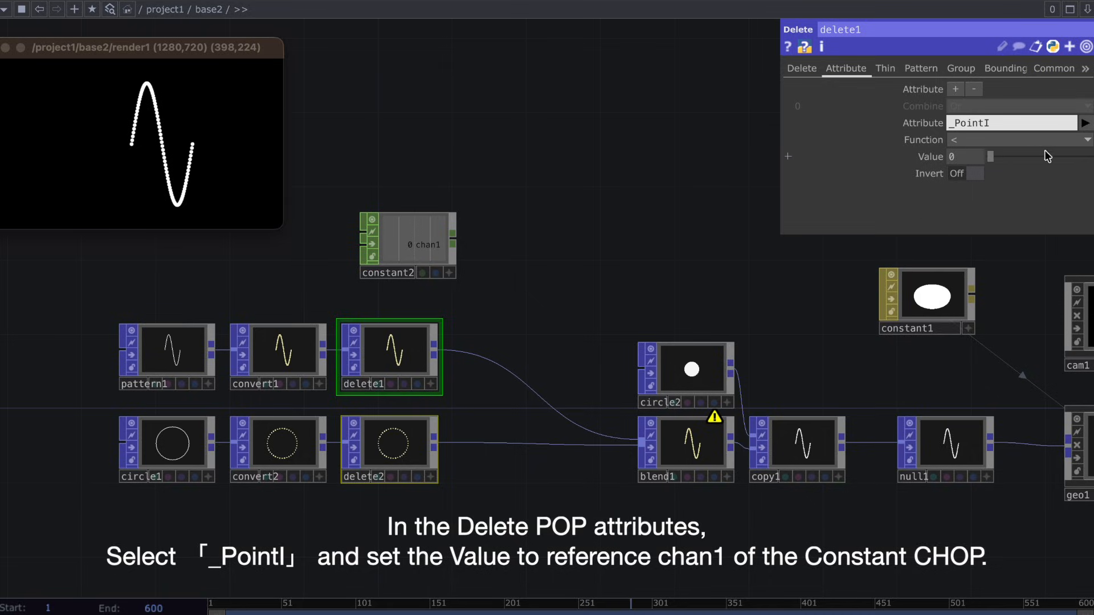
left_click(449, 272)
left_click_drag(957, 154, 958, 155)
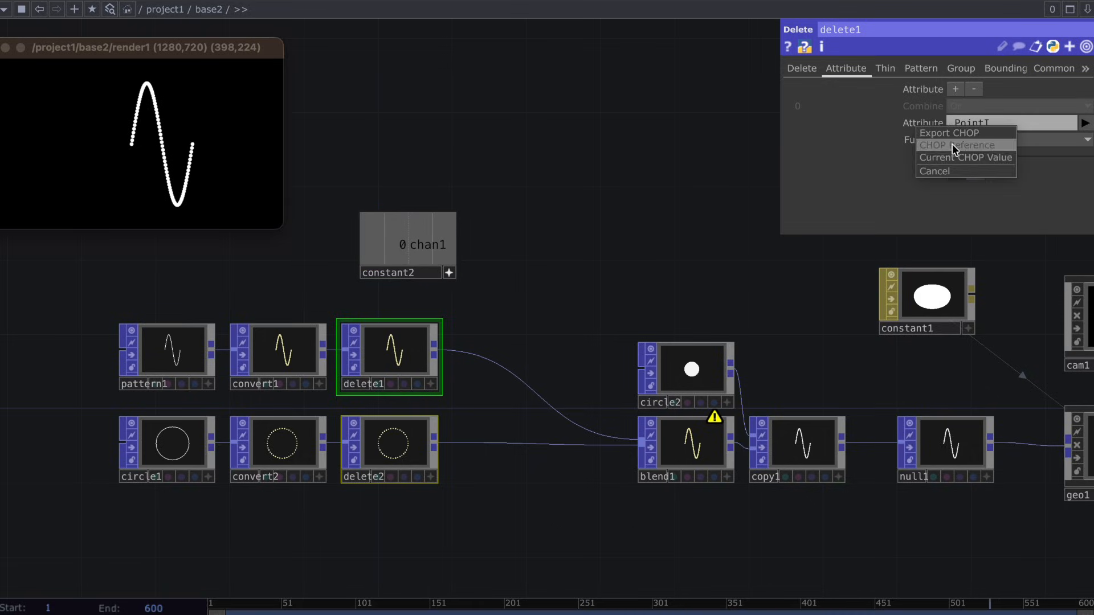
left_click(952, 144)
Set chan1 of constant2 to 15.
left_click(452, 276)
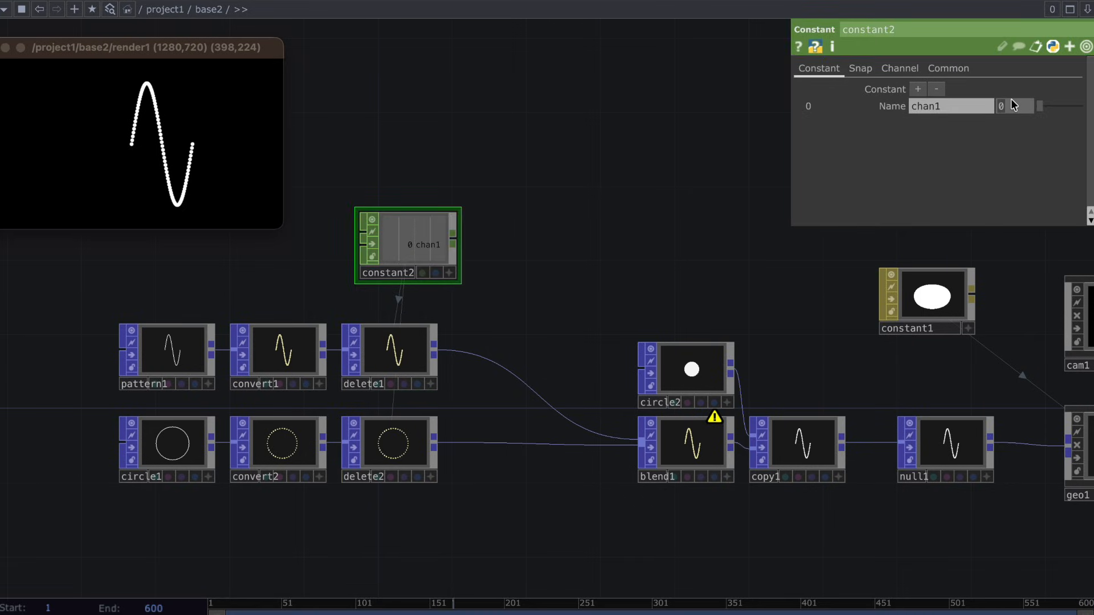
type("15")
key("Return")
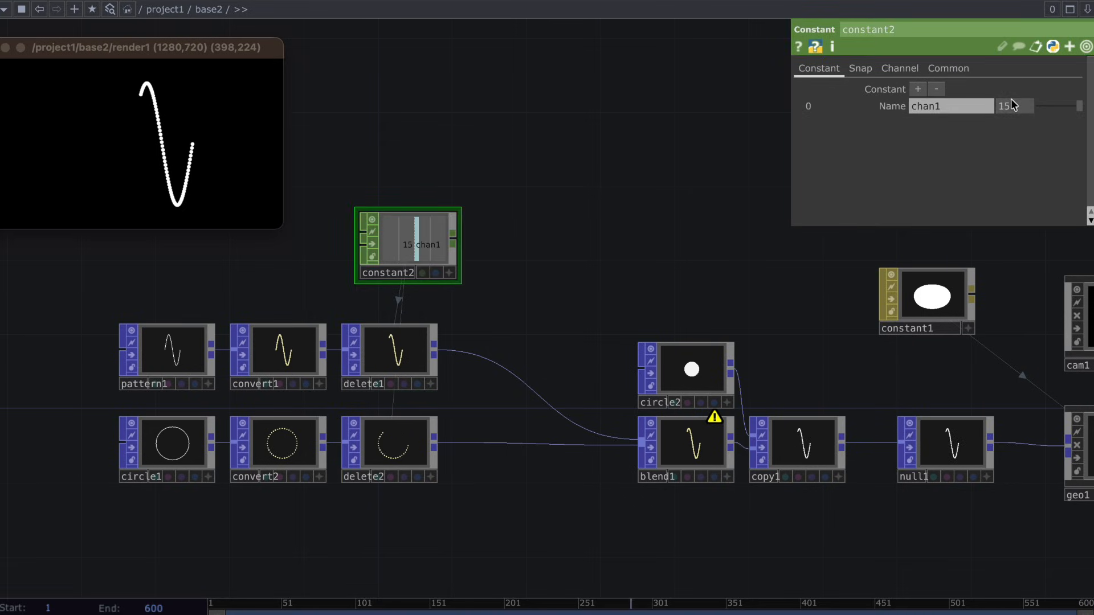
Change the attribute comparison Function of delete1 and delete2 to >.
left_click(387, 358)
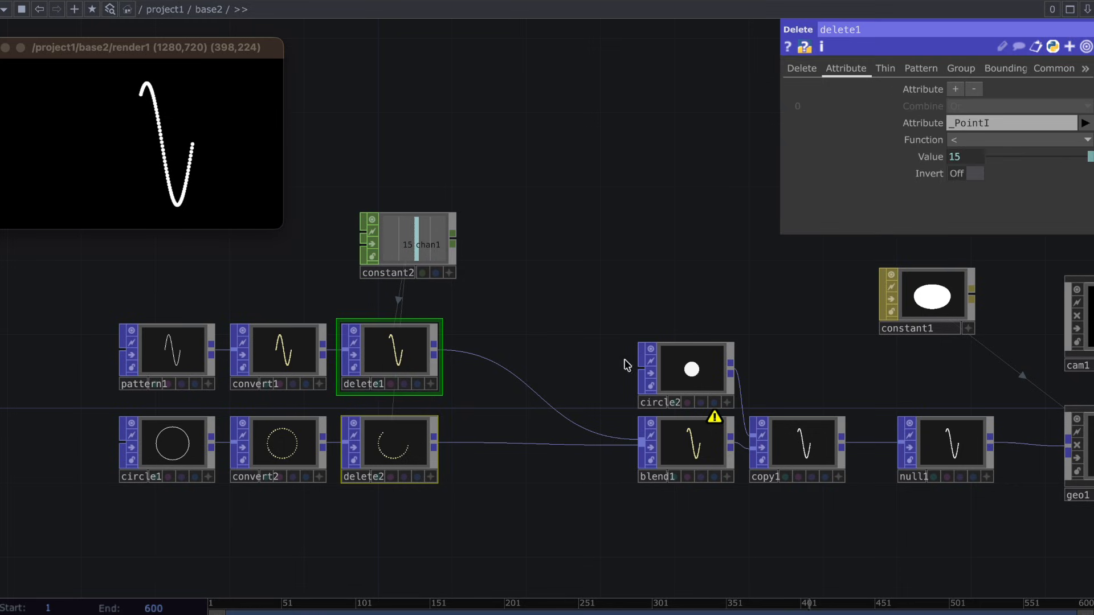
left_click(968, 141)
left_click(959, 187)
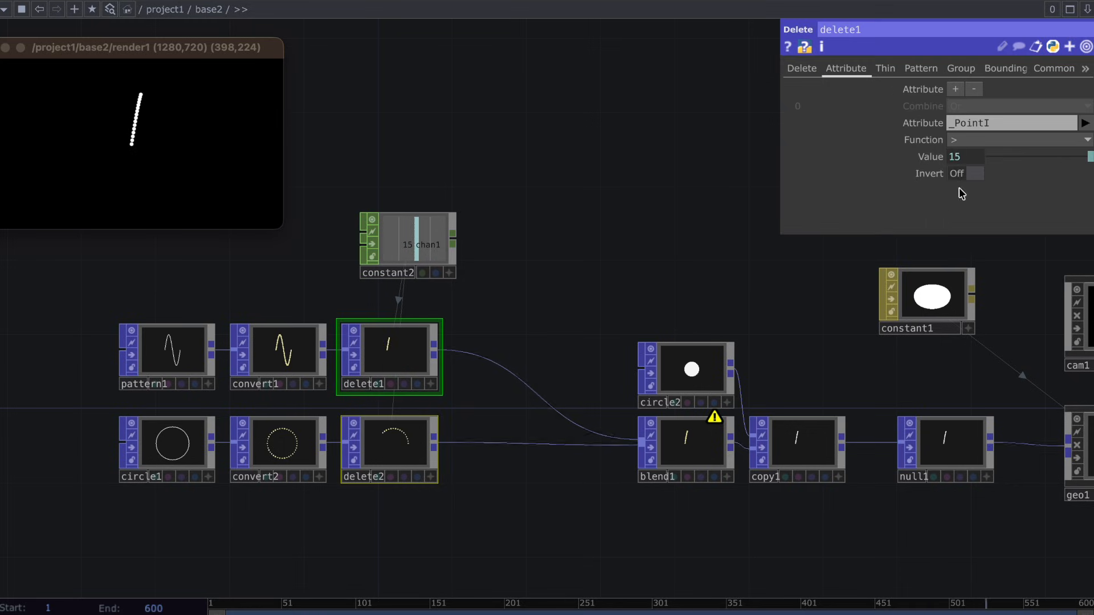
Raise the Blend Input of blend1's second input to 0.962 to test the morph.
left_click(682, 433)
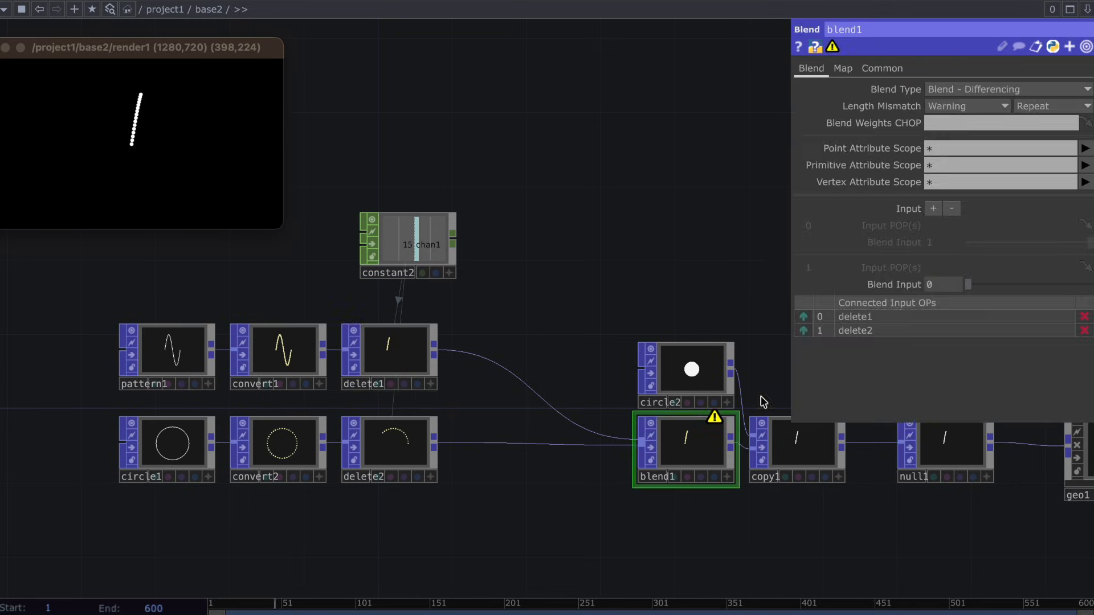
left_click_drag(970, 284, 1071, 306)
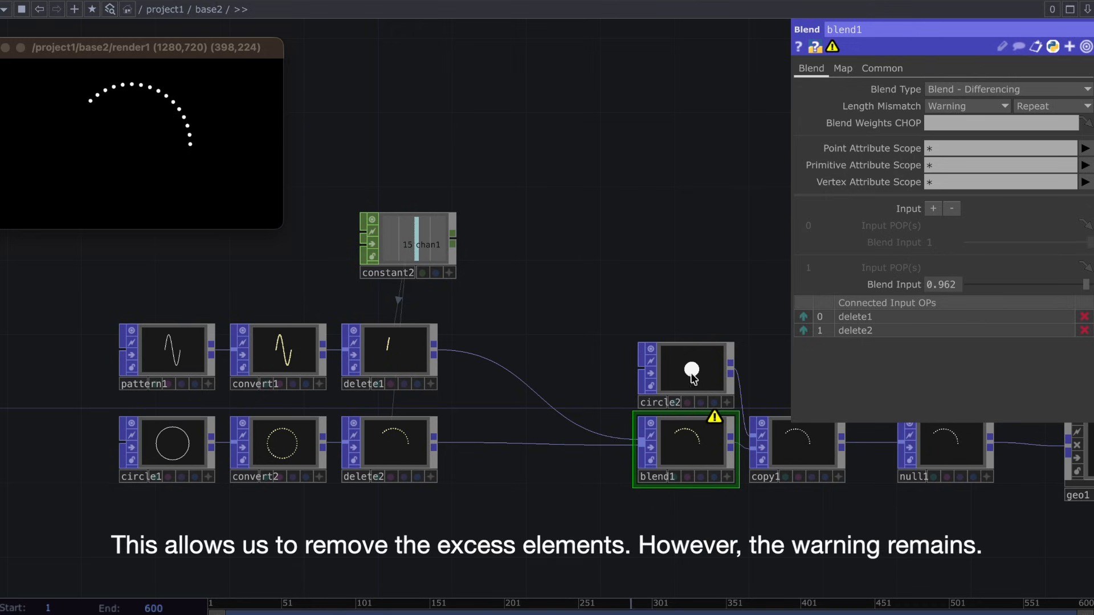
Check the point information of delete1 and delete2, and enable Copy Topology Info Back to CPU on both.
left_click(392, 342)
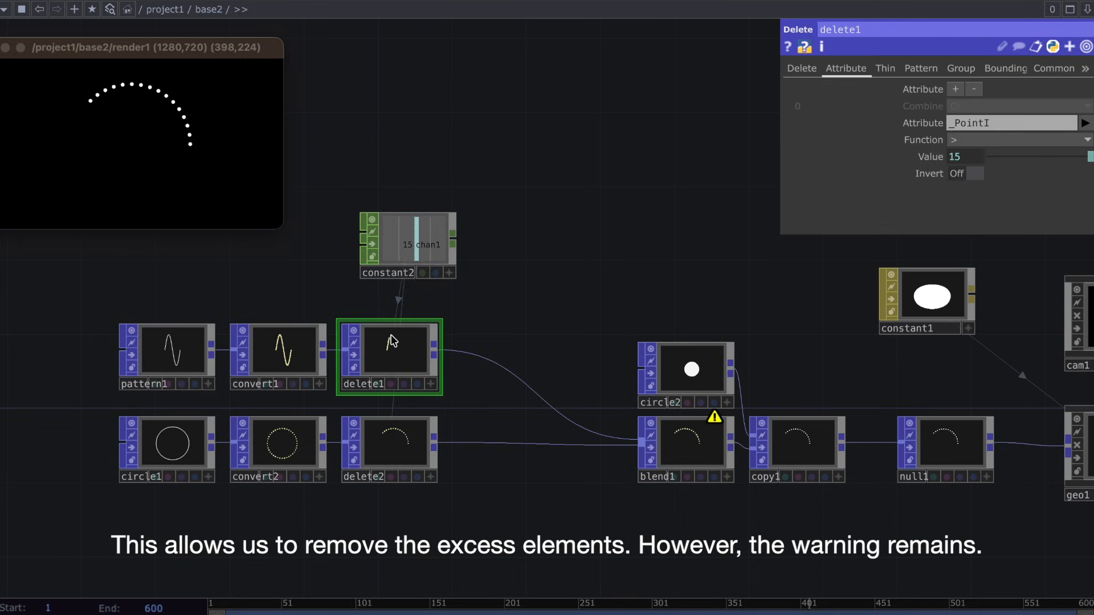
right_click(392, 342)
left_click(428, 271)
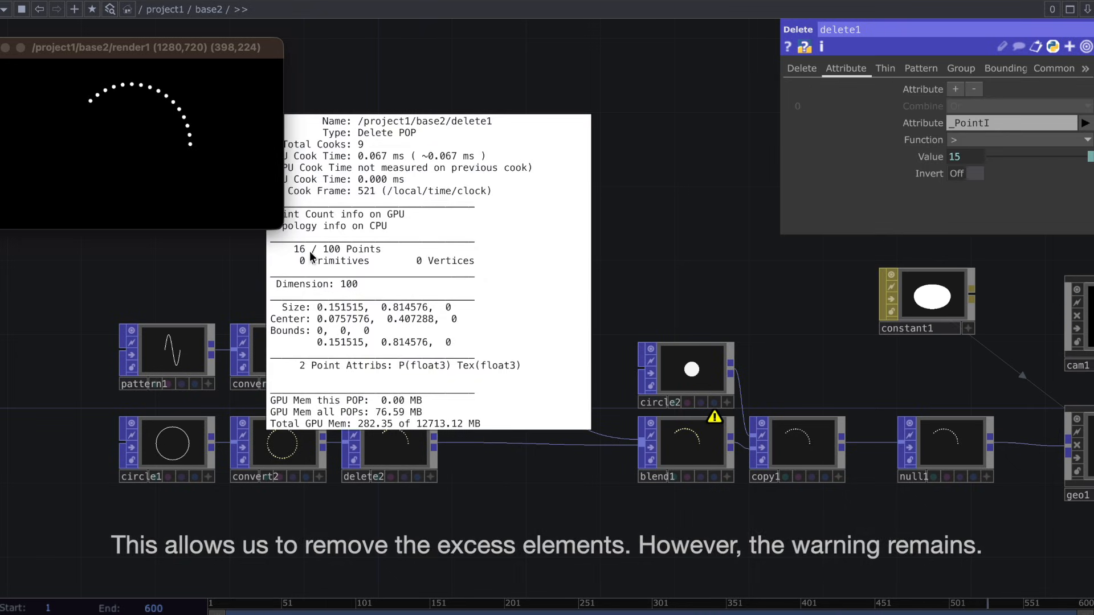
right_click(408, 449)
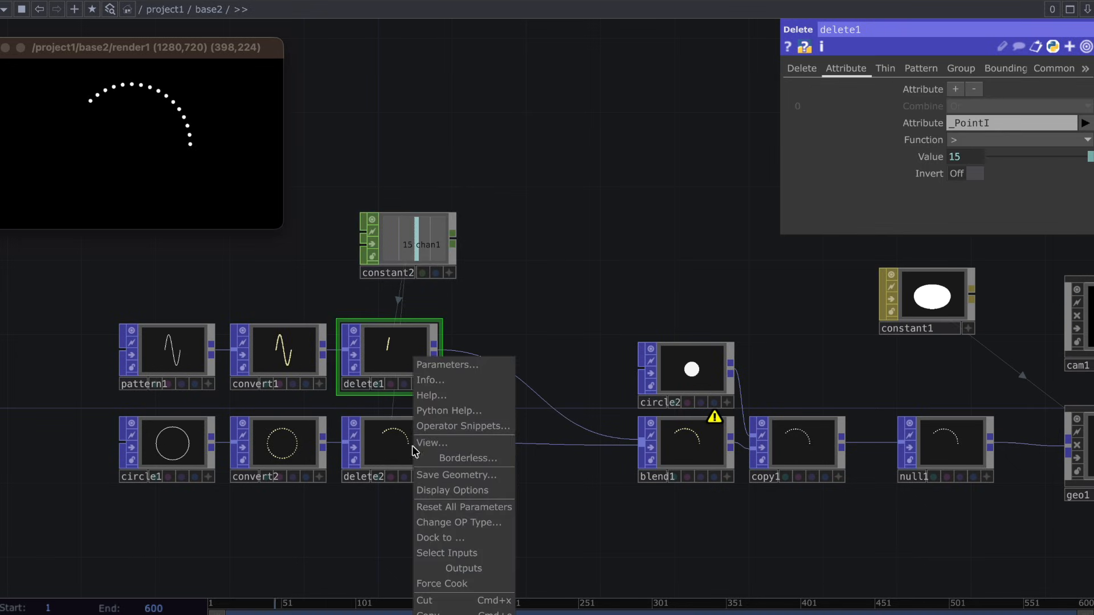
left_click(450, 381)
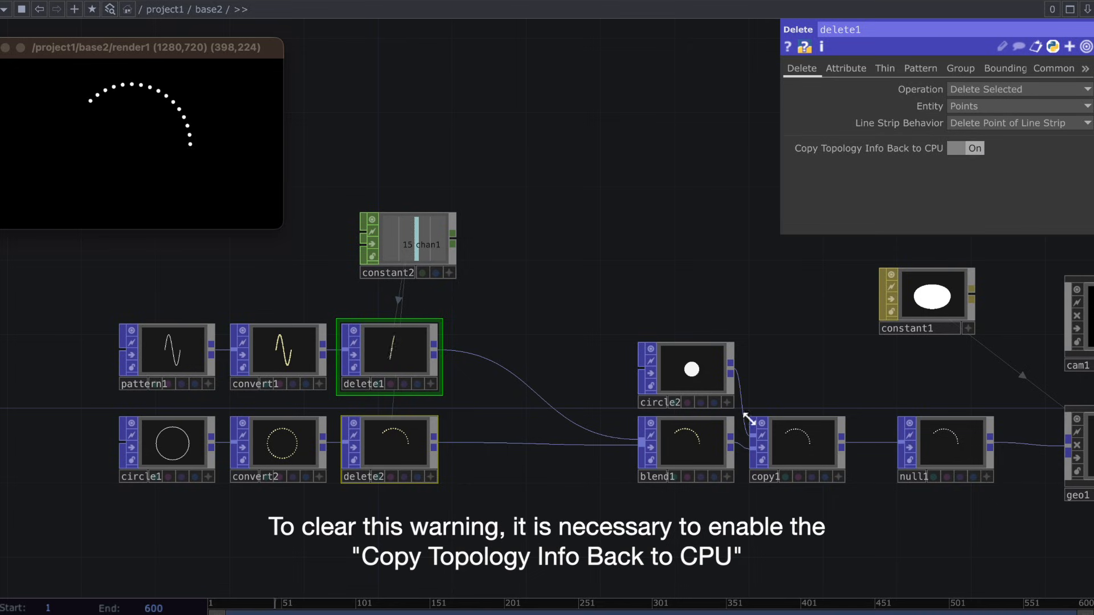
left_click(499, 394)
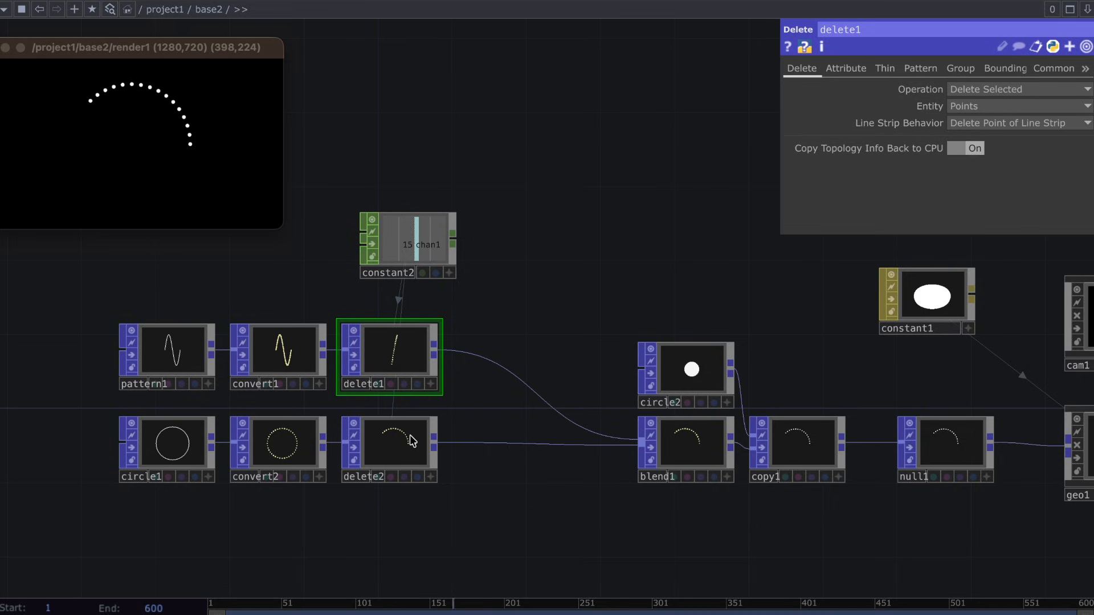
Move the pattern, circle, Convert, Delete and constant2 nodes together farther away from blend1.
scroll(399, 496, "down", 5)
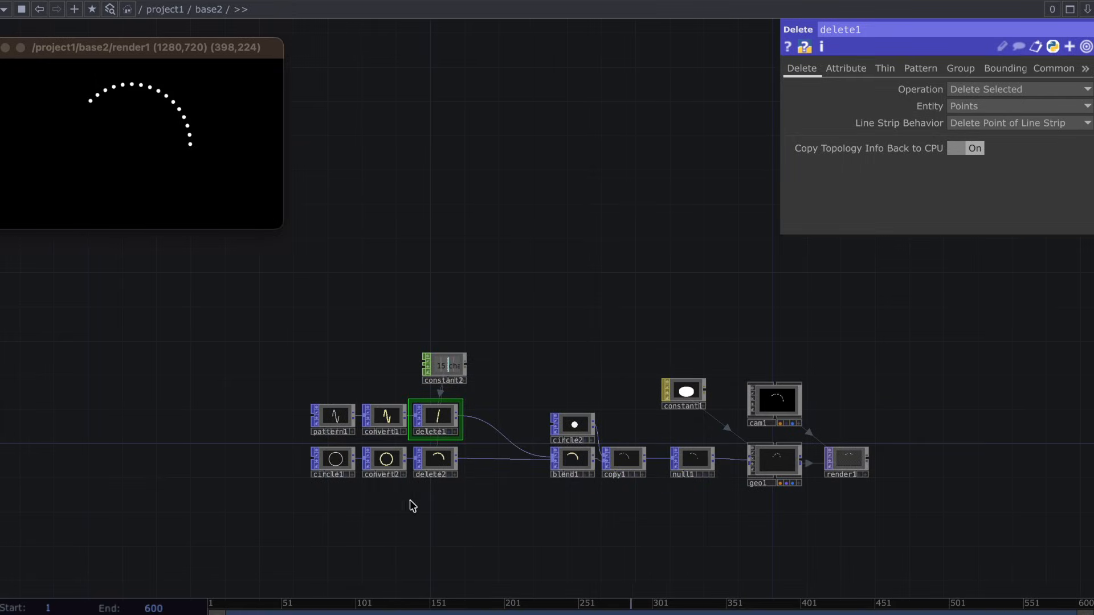
left_click_drag(412, 505, 239, 337)
left_click_drag(435, 419, 179, 419)
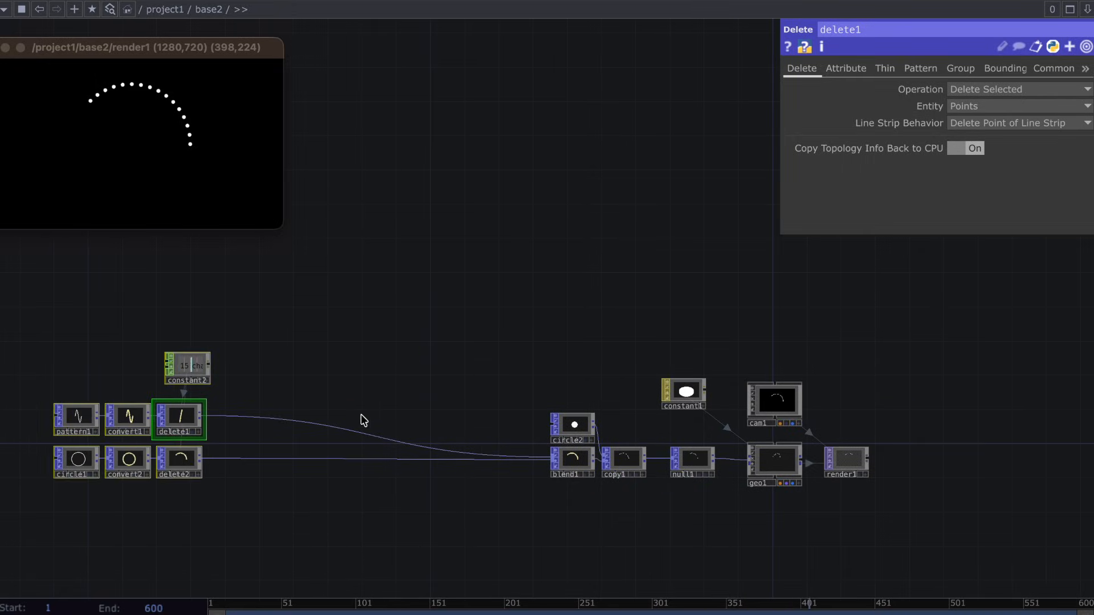
left_click(364, 421)
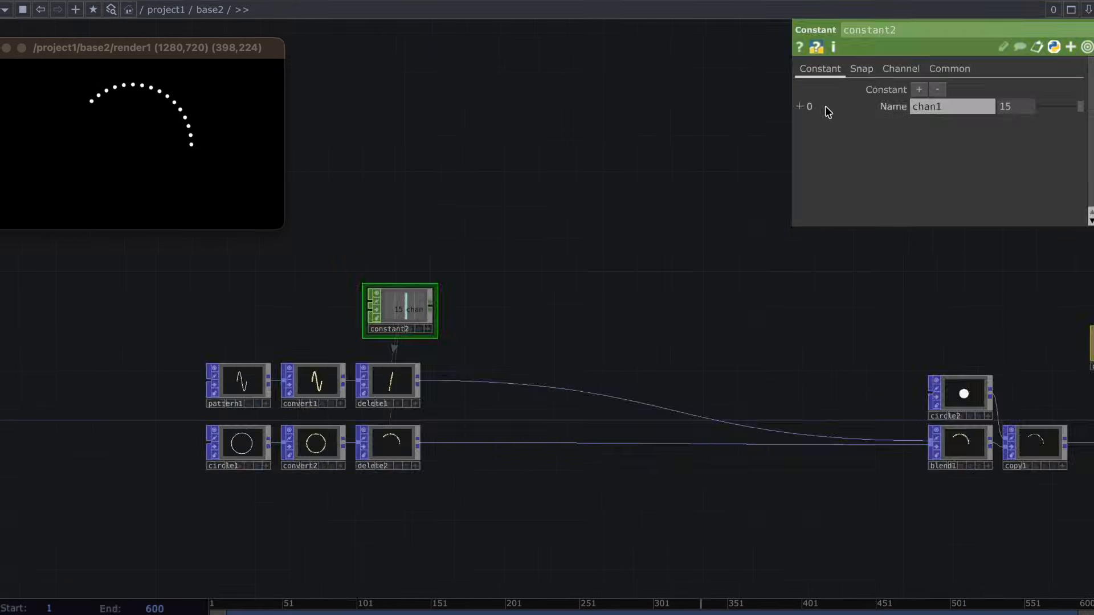
Move constant2, delete1 and delete2 away from the Convert POPs to make room for another node.
left_click(398, 379)
left_click(402, 451)
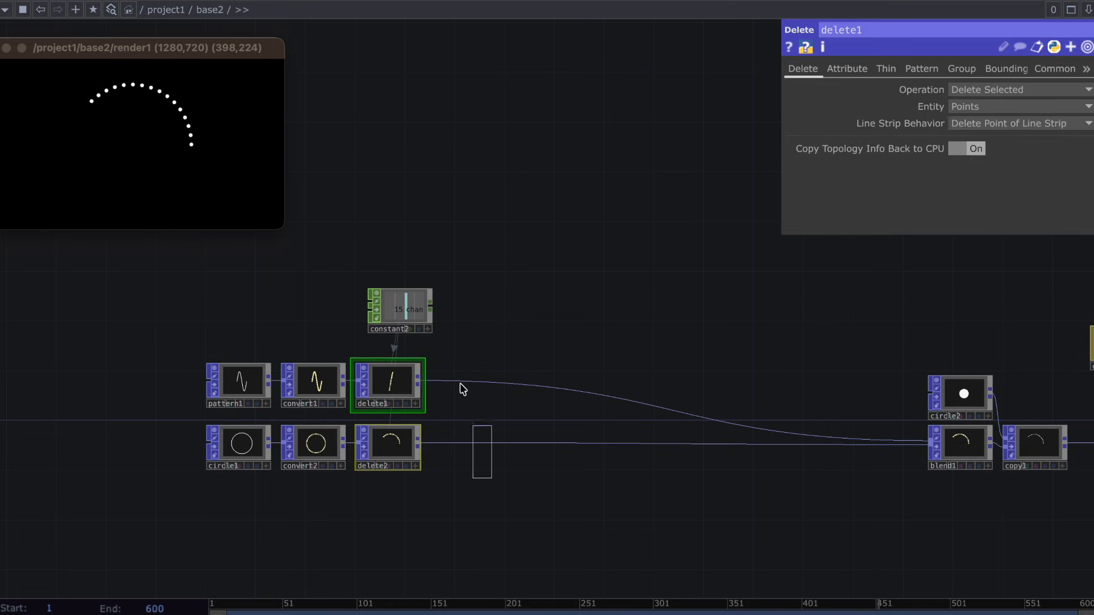
left_click_drag(461, 389, 474, 302)
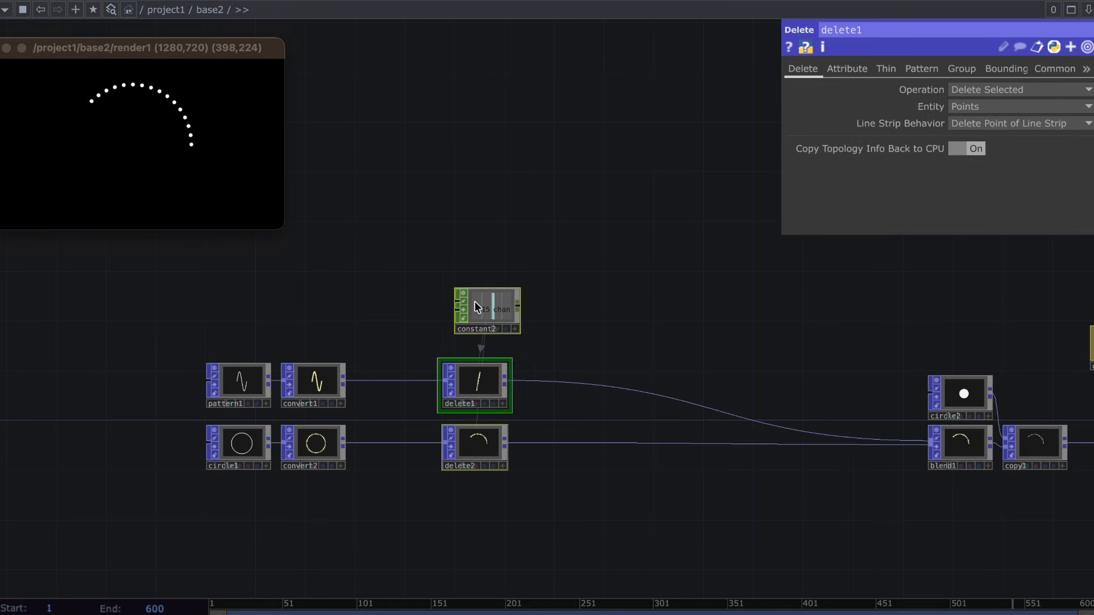
Insert a Null POP on the wire between convert1 and delete1.
right_click(413, 386)
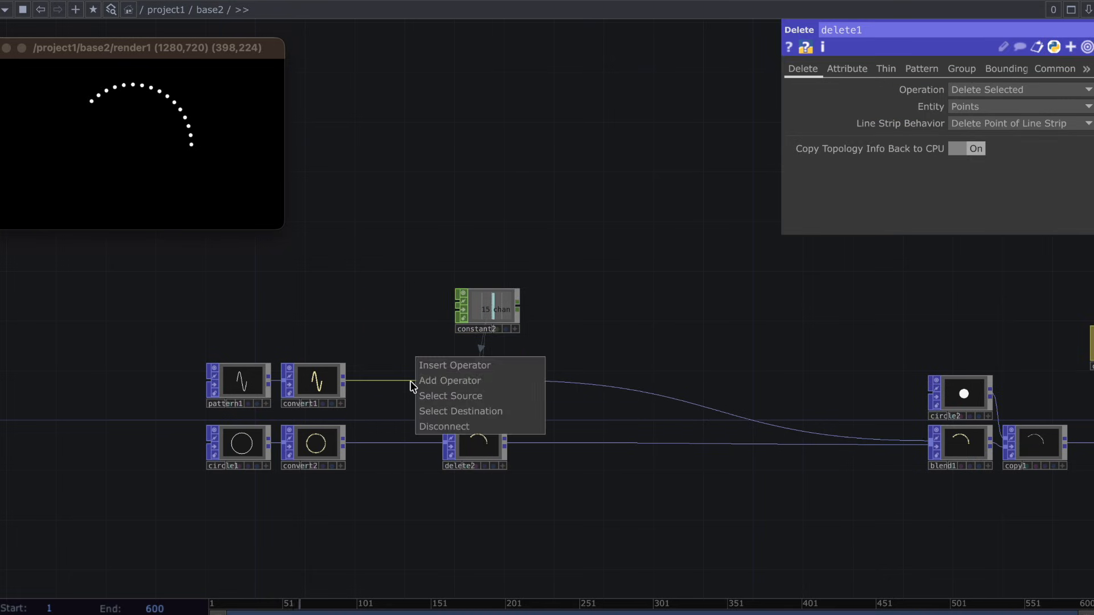
left_click(440, 366)
type("null")
key("Return")
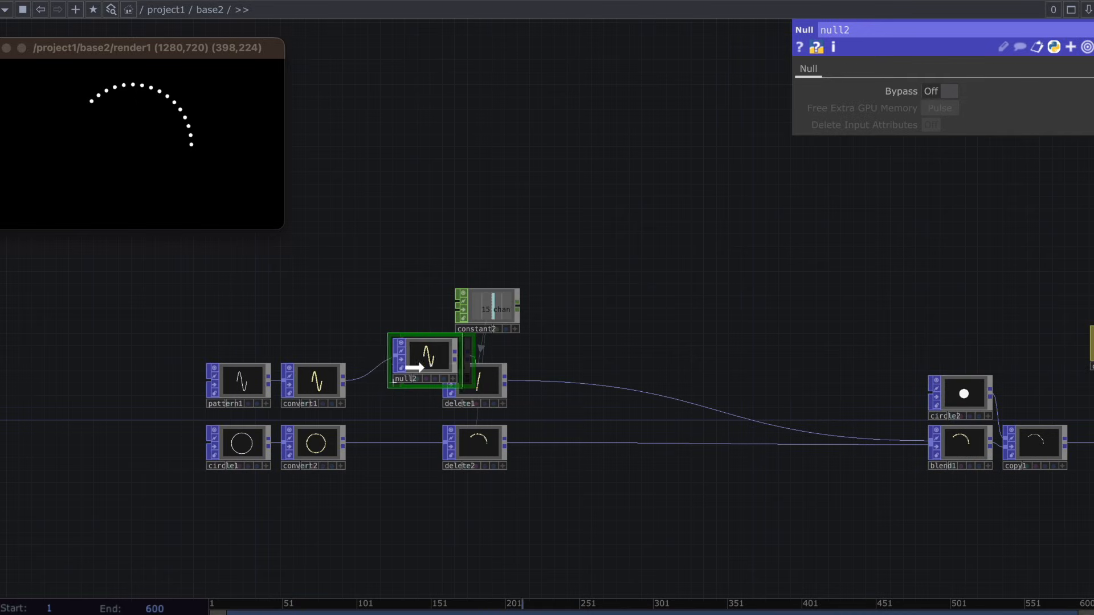
left_click(406, 386)
Set constant2's chan1 value to the expression op('null2').numPoints().
left_click(482, 316)
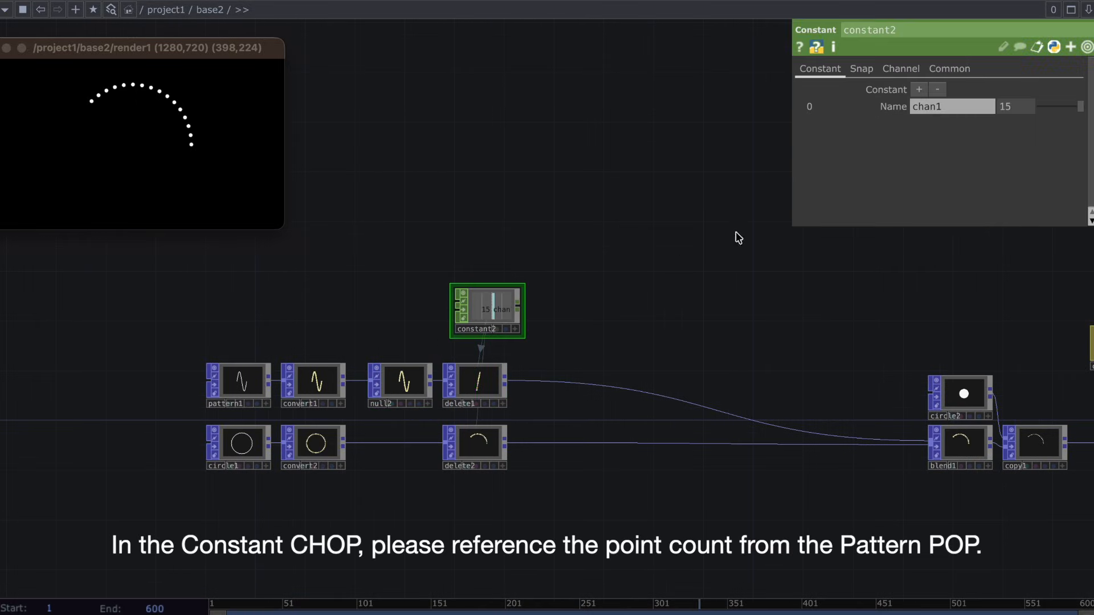
left_click(887, 108)
left_click(874, 140)
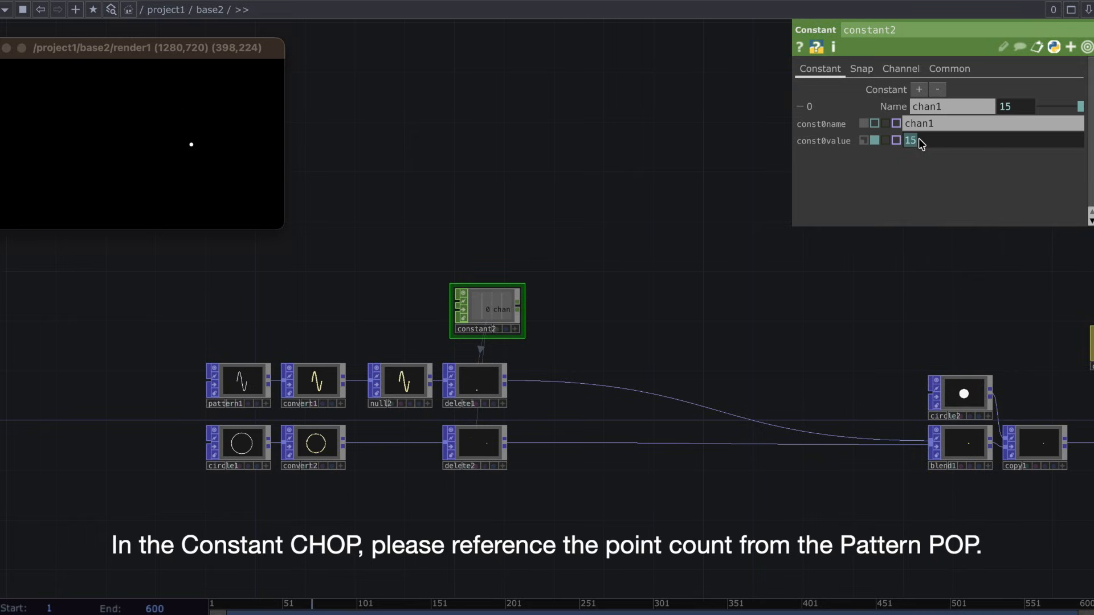
key("BackSpace")
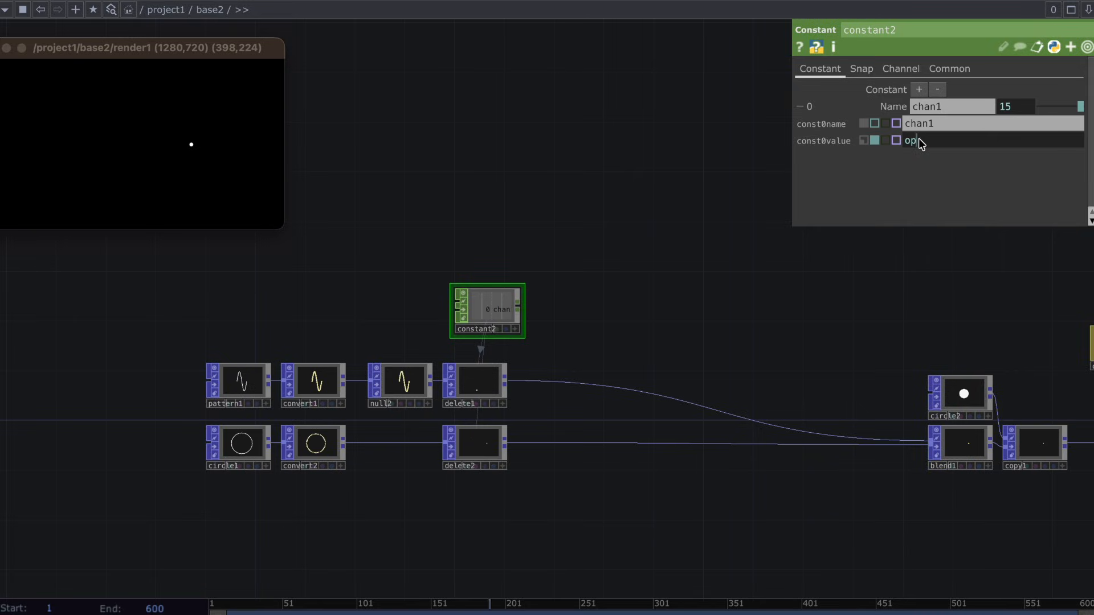
type("op('null2')")
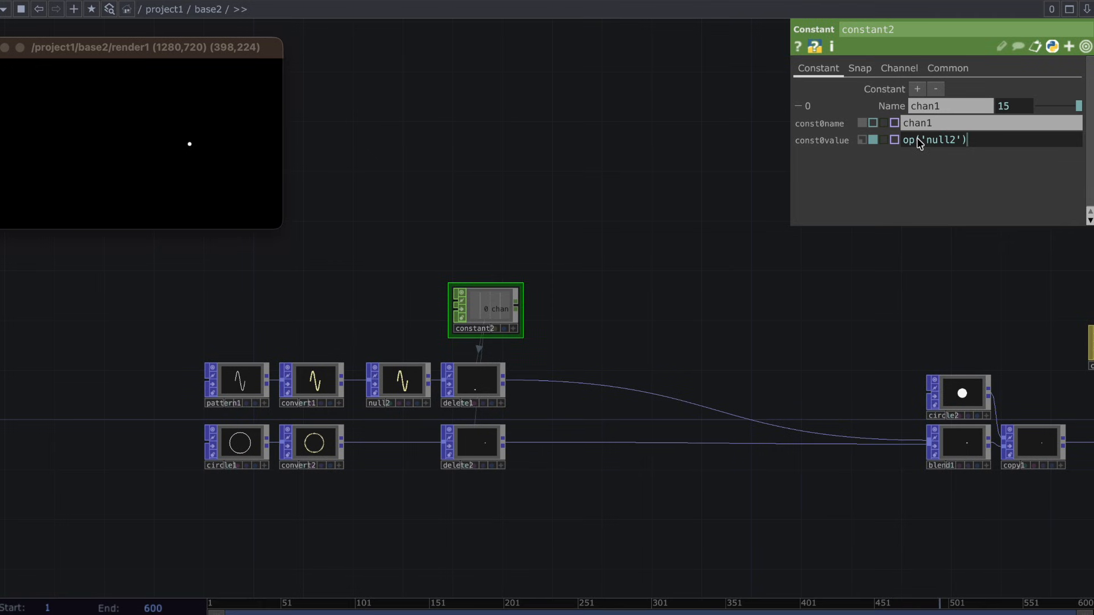
type(".numPoints()")
key("Return")
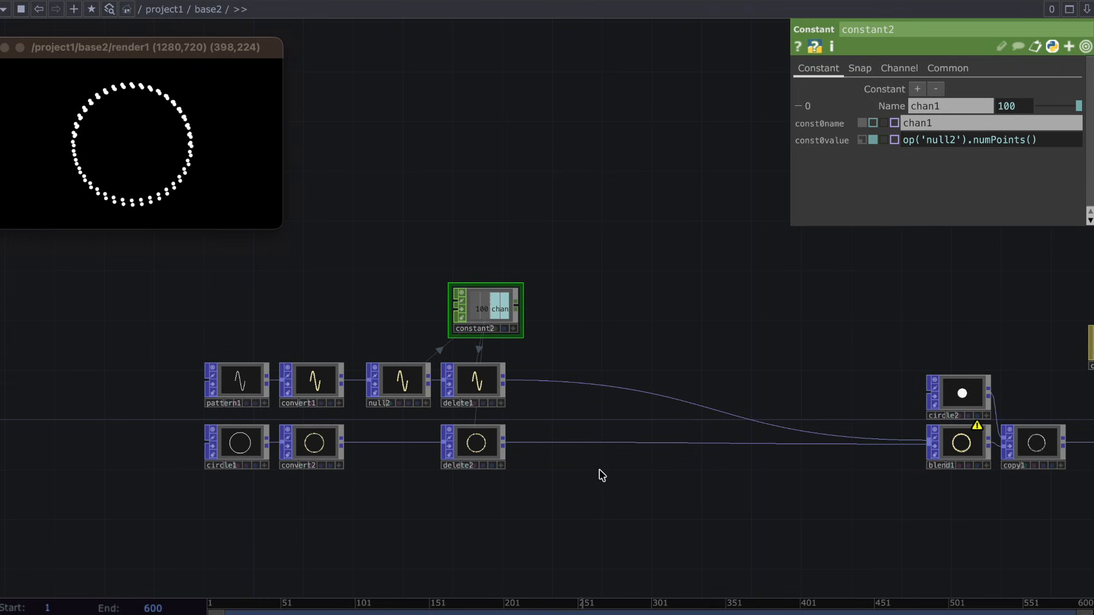
Check the warning on blend1 and set circle1's Divisions to 100.
middle_click(976, 431)
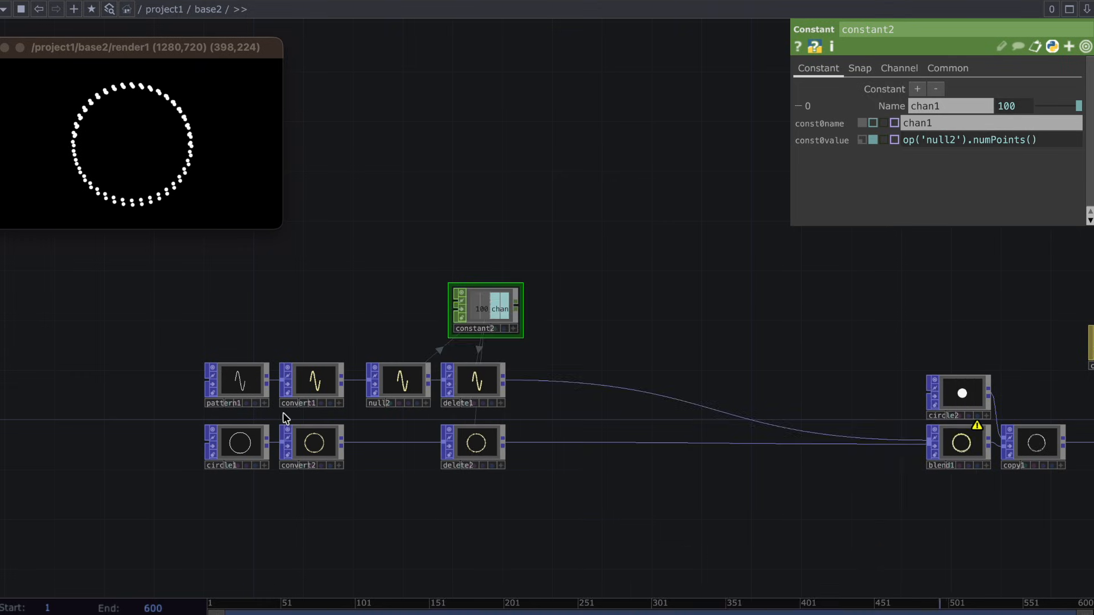
left_click(242, 450)
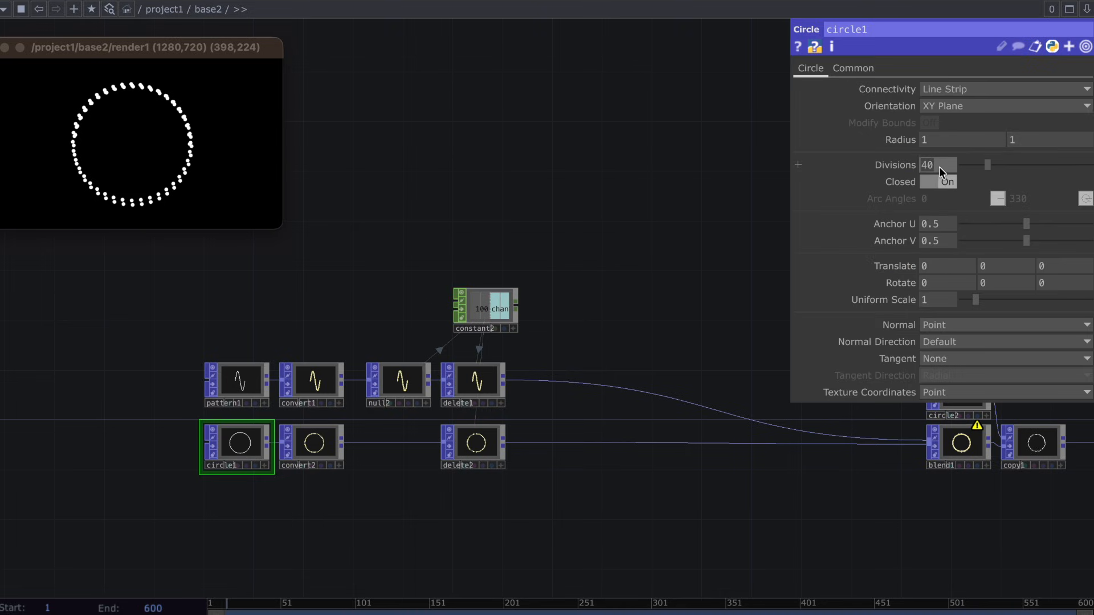
type("100")
key("Return")
left_click(887, 501)
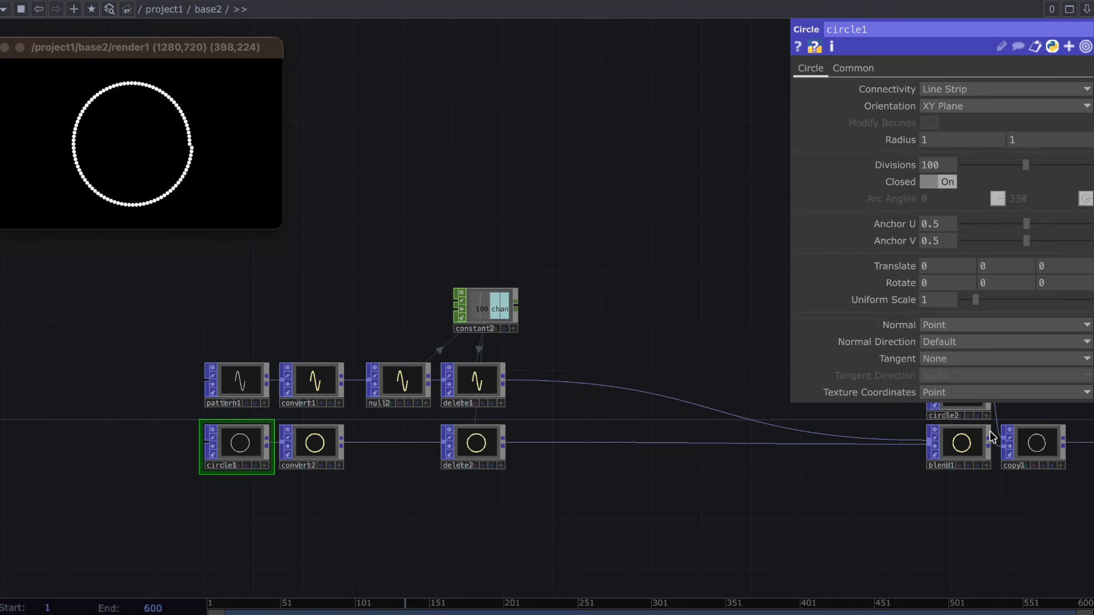
Raise the Blend Input of blend1's second input to the end of its range.
left_click(968, 447)
left_click_drag(930, 496, 759, 496)
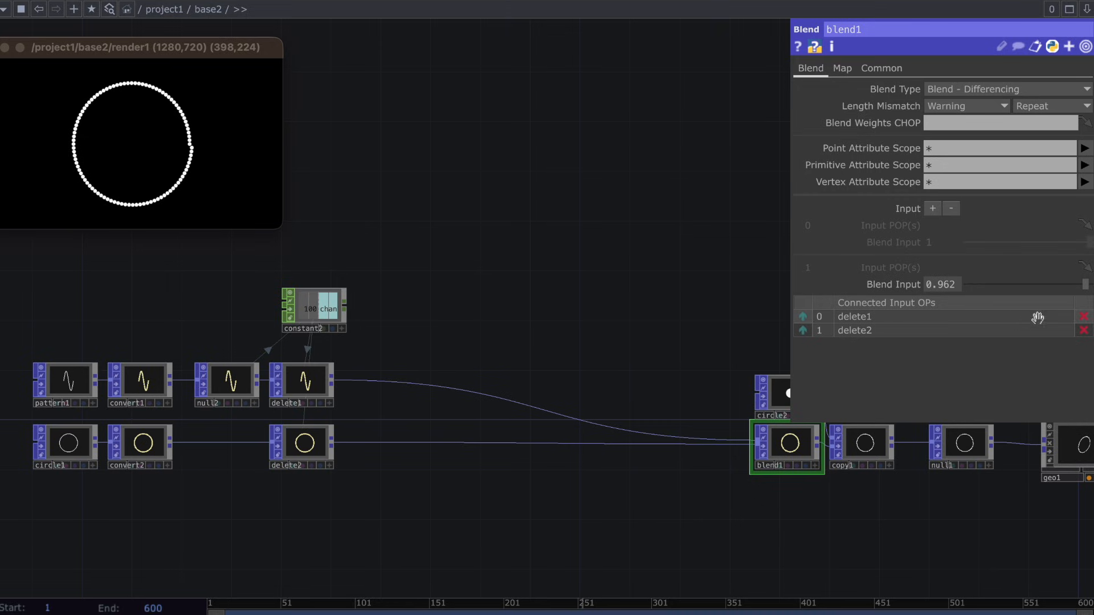
mouse_move(1085, 285)
left_mouse_down()
mouse_move(845, 287)
mouse_move(1090, 289)
left_mouse_up()
Move pattern1 and circle1 away from the Convert POPs to make room for a node in each chain.
left_click_drag(417, 387, 578, 382)
left_click(221, 380)
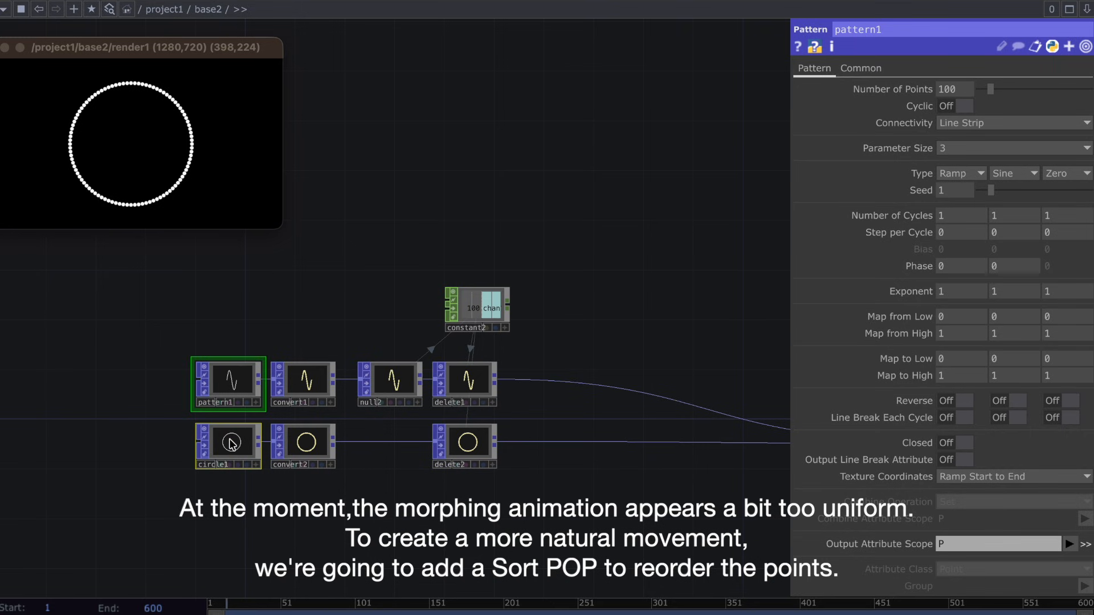
left_click_drag(229, 440, 127, 441)
Insert a Sort POP into the connection between pattern1 and convert1.
right_click(213, 380)
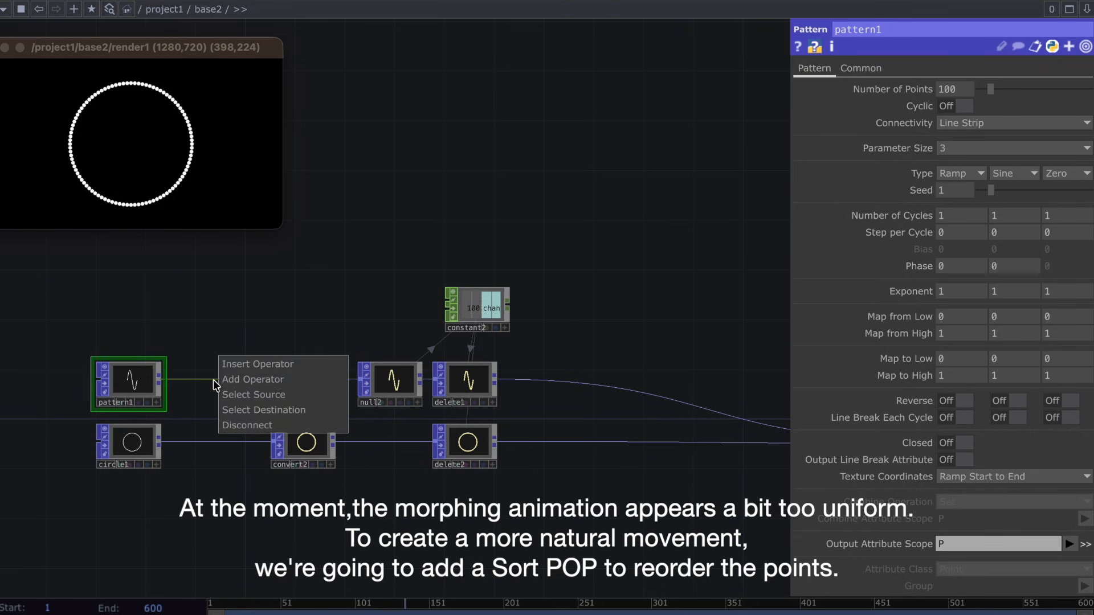
left_click(253, 363)
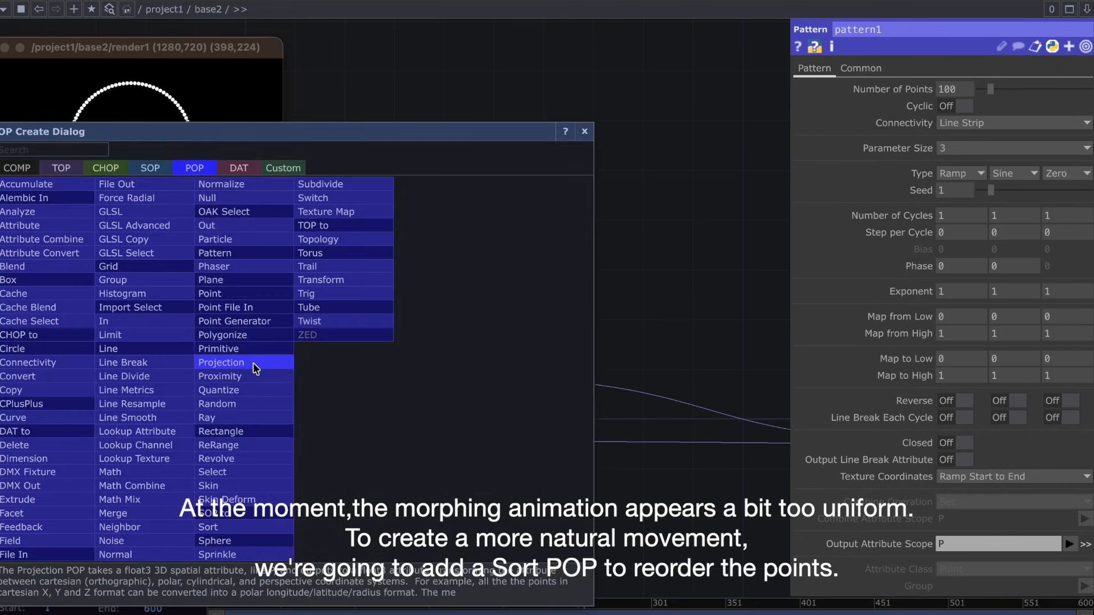
type("sort")
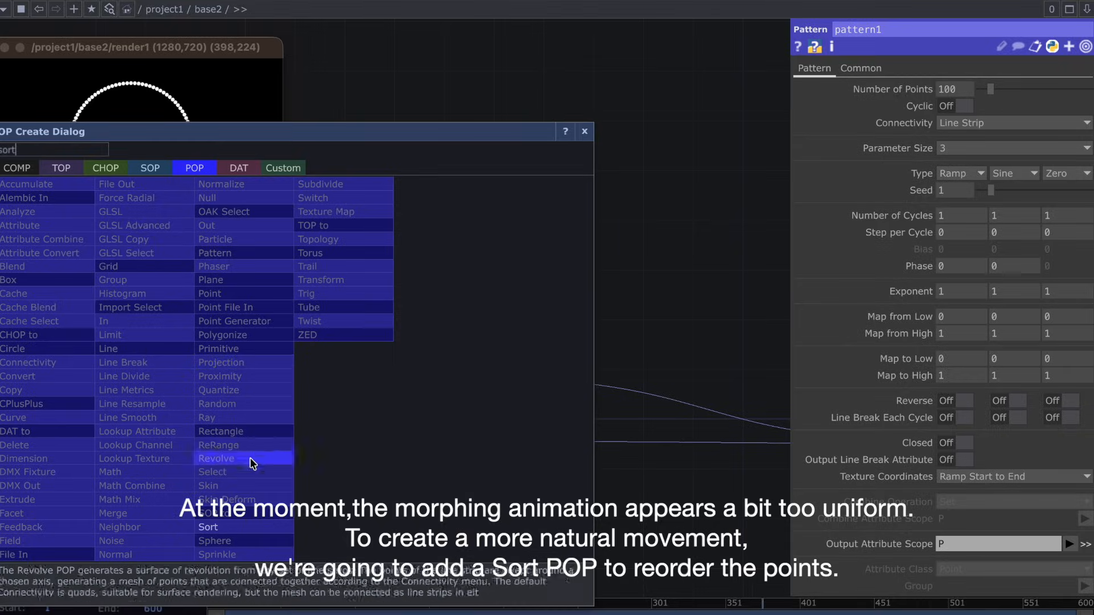
left_click(241, 524)
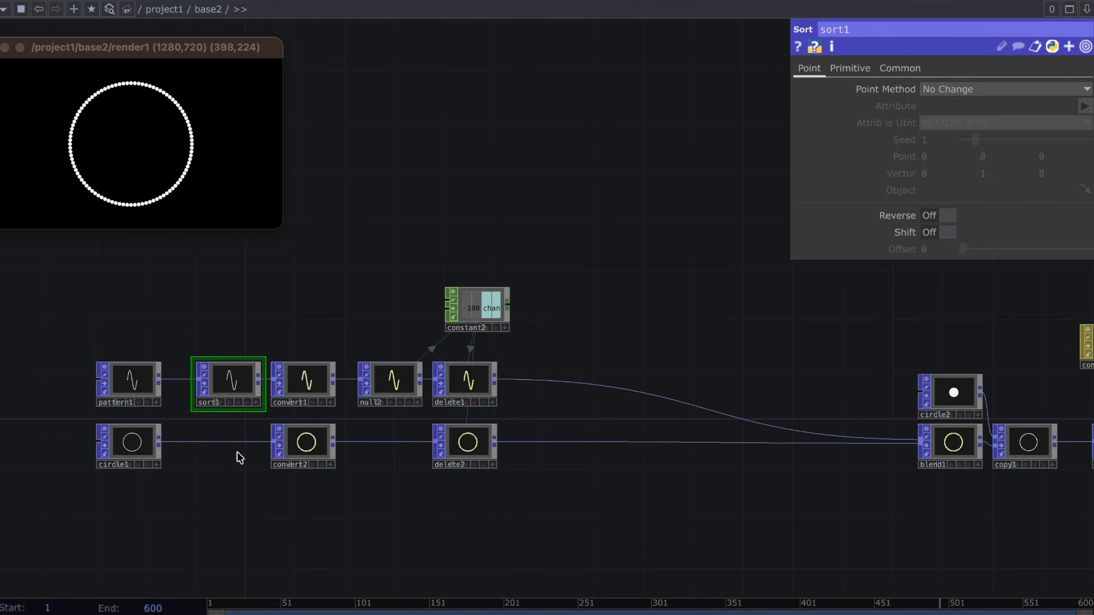
Insert a Sort POP into the connection between circle1 and convert2.
right_click(235, 444)
left_click(265, 424)
type("sort")
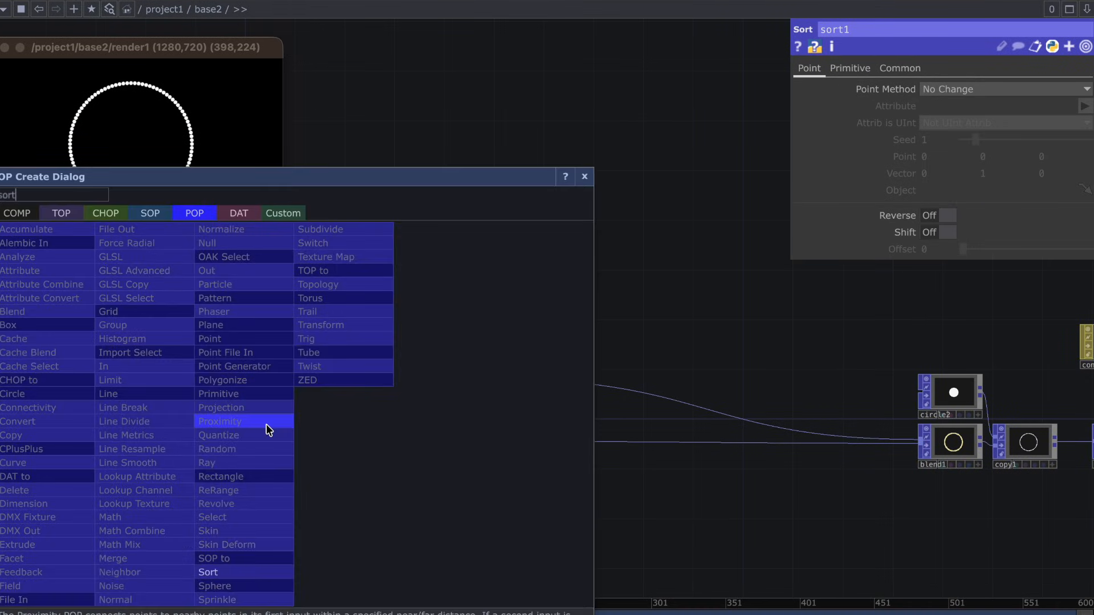
left_click(235, 572)
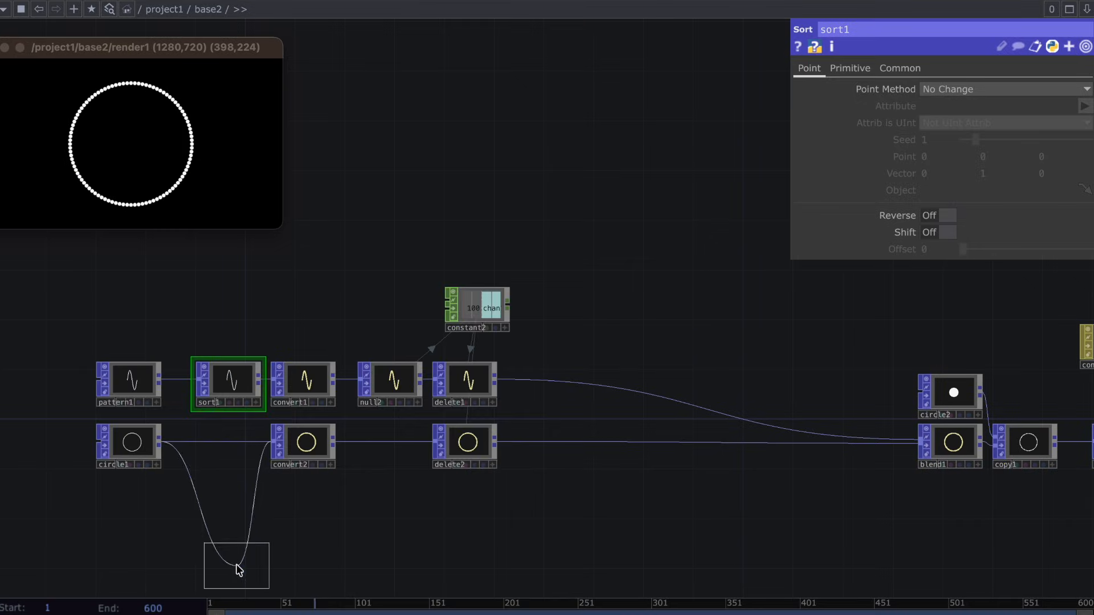
left_click(228, 450)
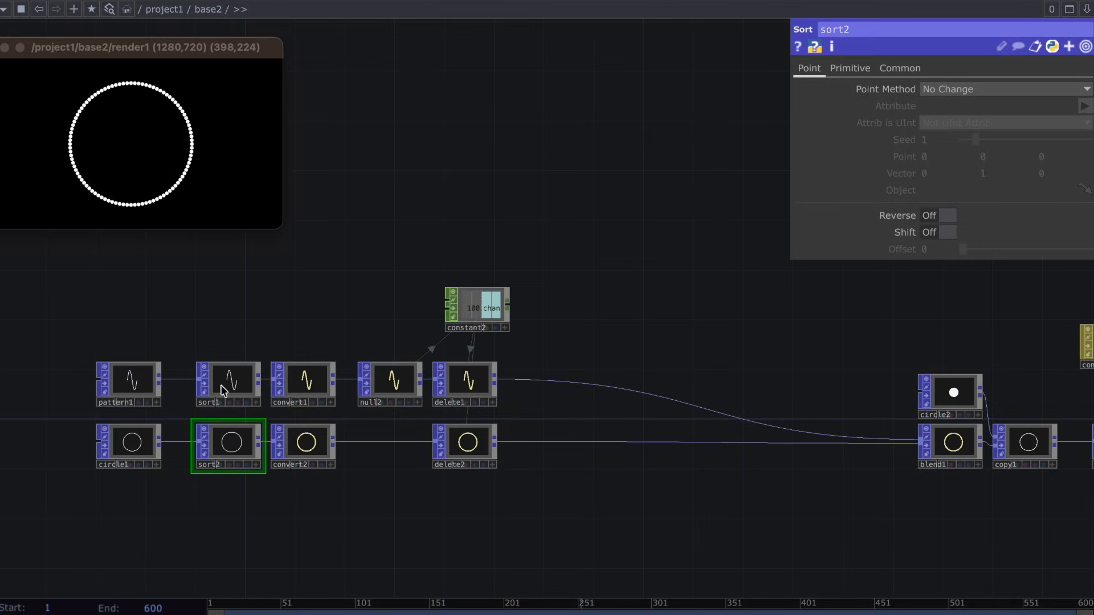
Set sort1's Point Method to Random and its Seed to the expression me.digits.
left_click(221, 385)
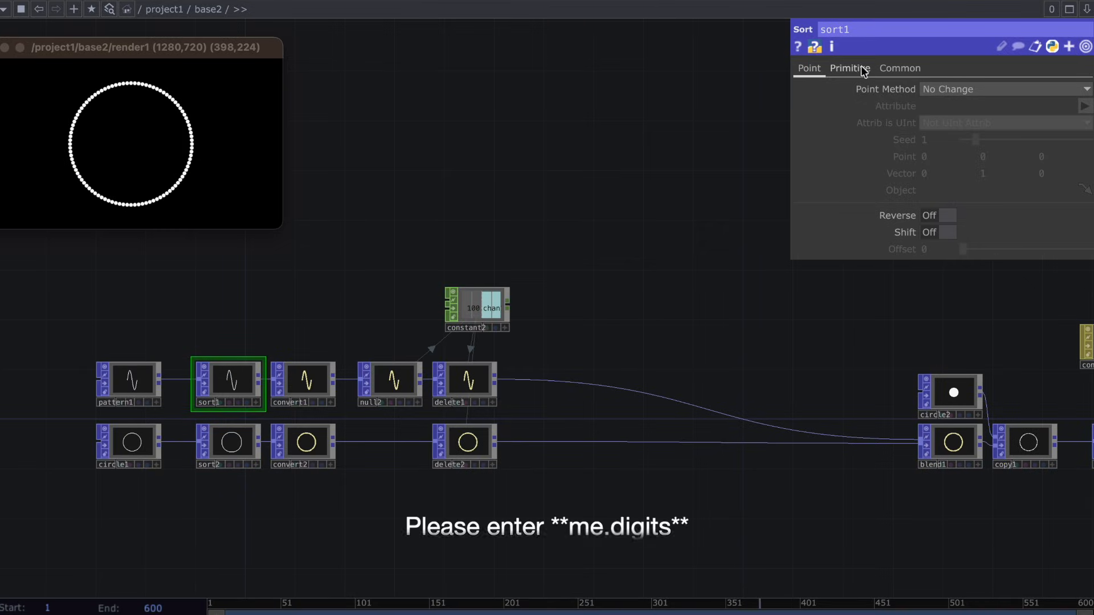
left_click(935, 88)
left_click(942, 135)
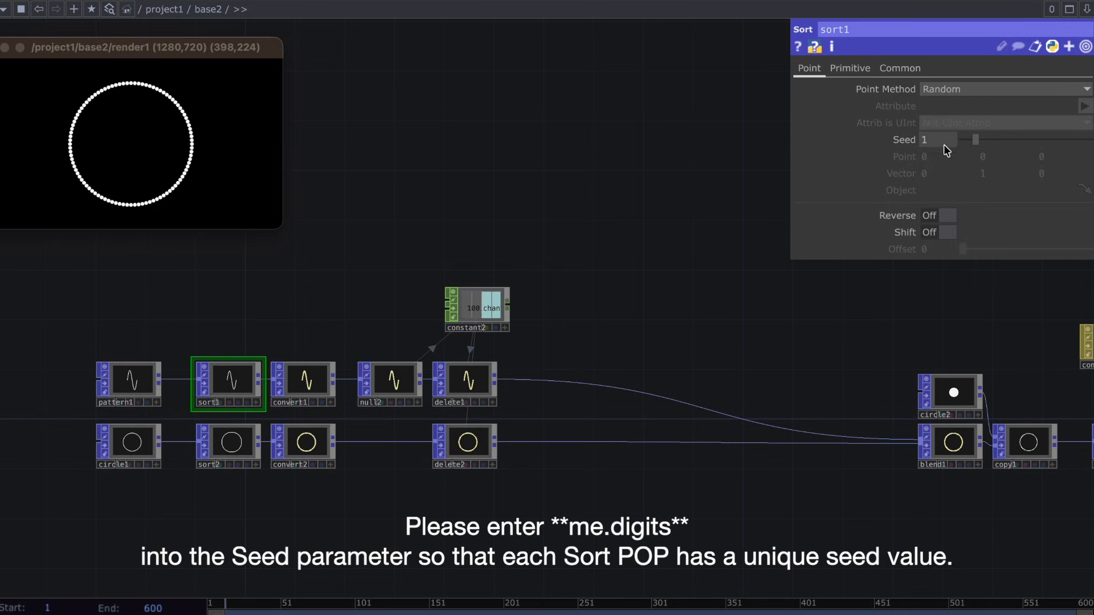
left_click(945, 139)
type("me.digits")
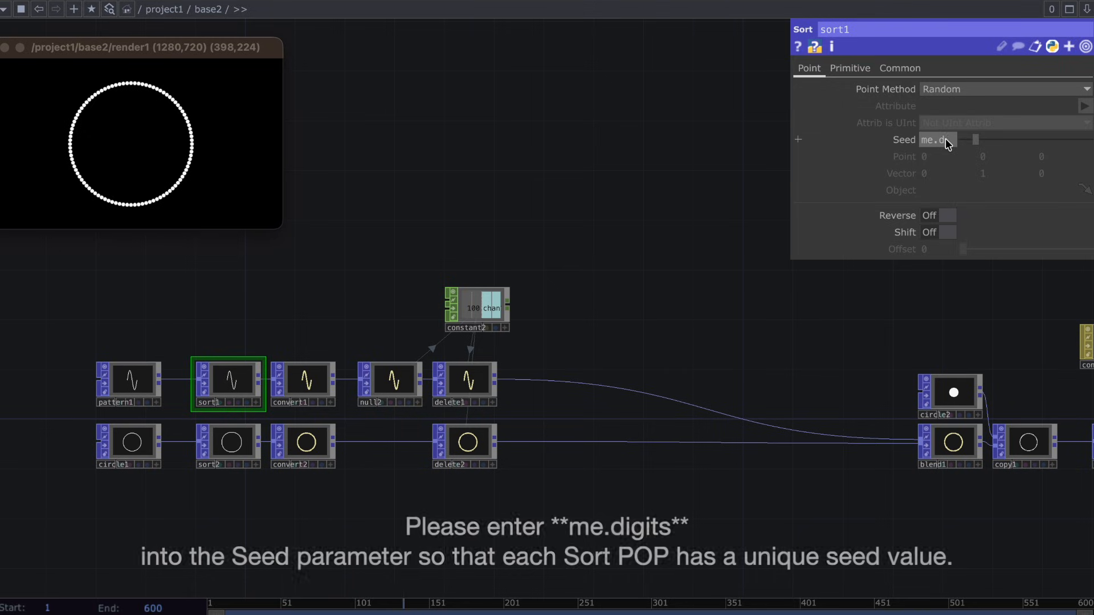
key("Return")
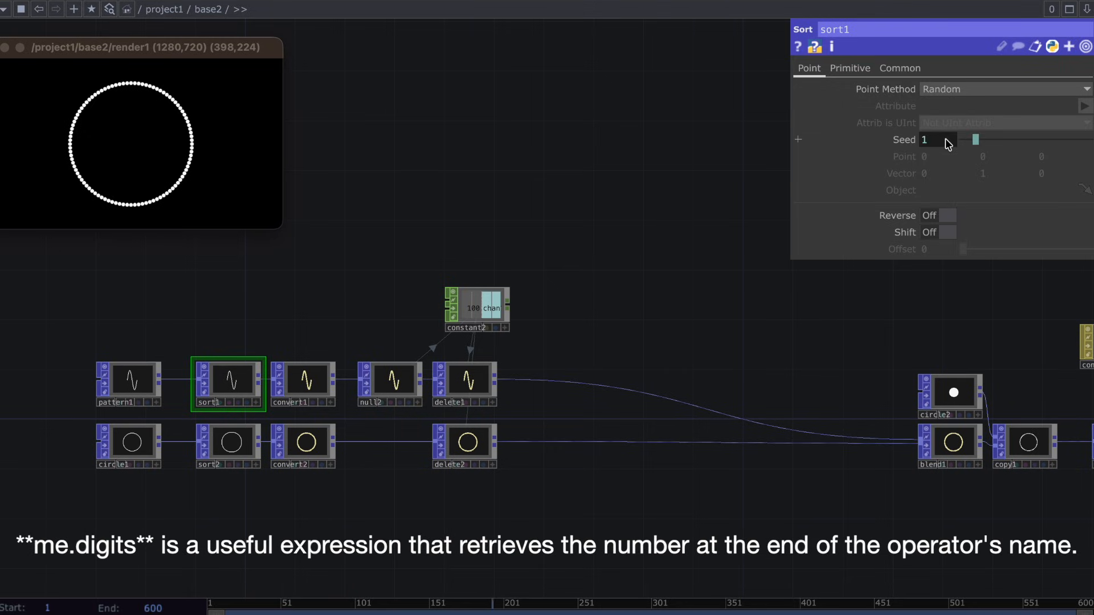
Set sort2's Point Method to Random and its Seed to the expression me.digits.
left_click(236, 446)
left_click(949, 95)
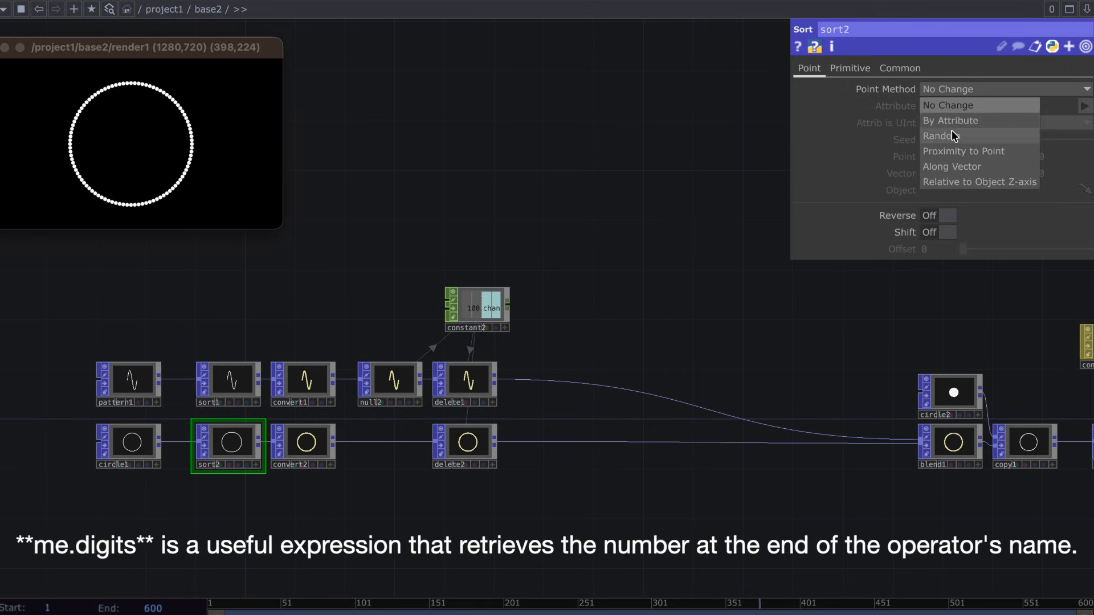
left_click(950, 130)
type("me.dit")
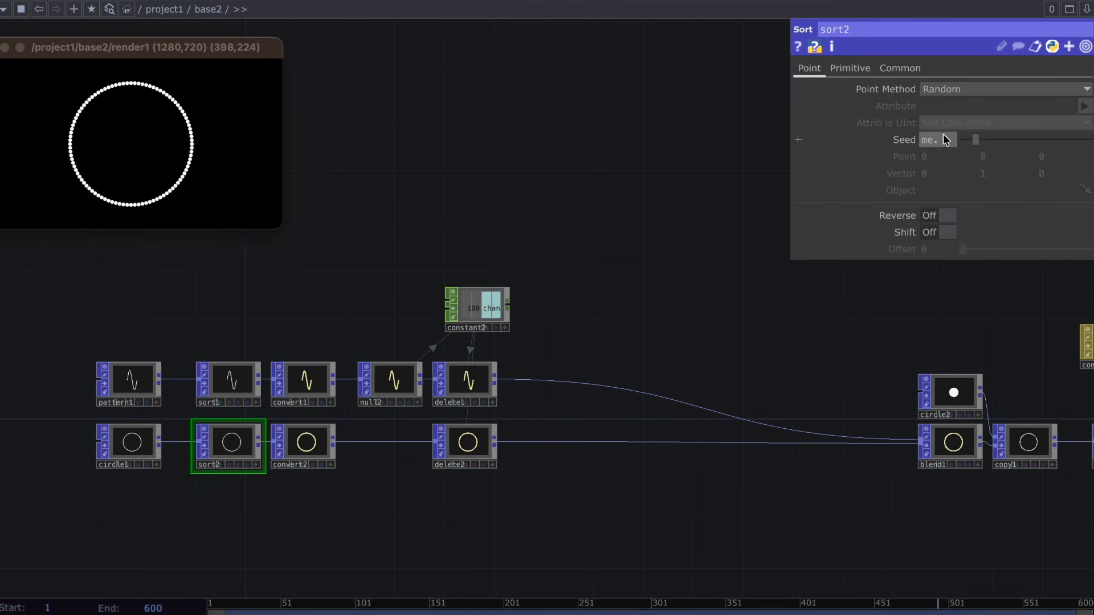
key("Return")
Compare the two Sort POPs and lower blend1's second Blend Input to preview the randomised morph.
left_click(244, 376)
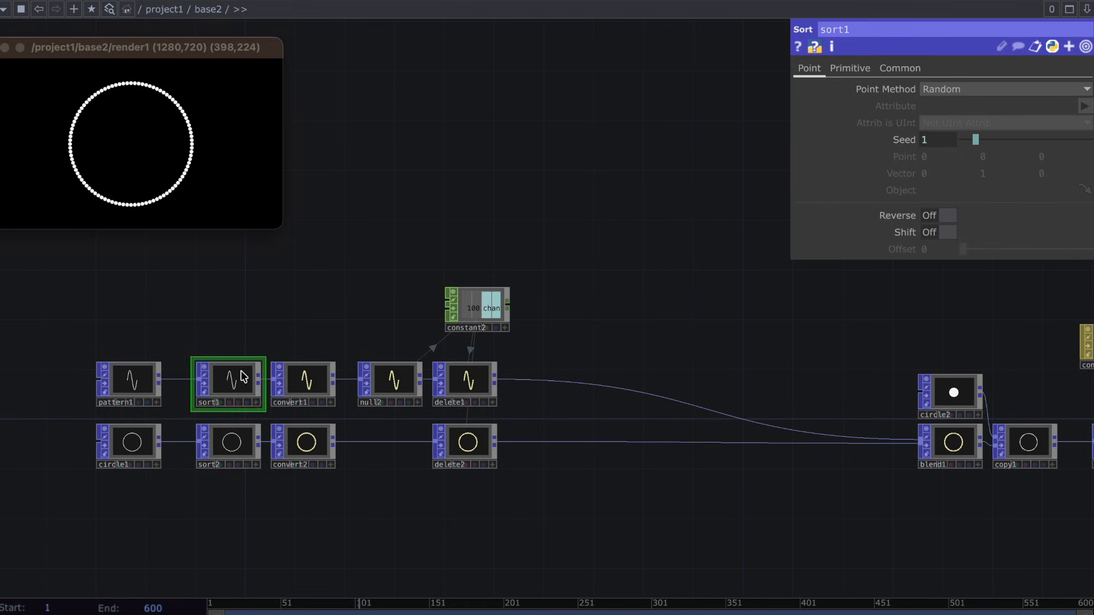
left_click(244, 436)
left_click(963, 444)
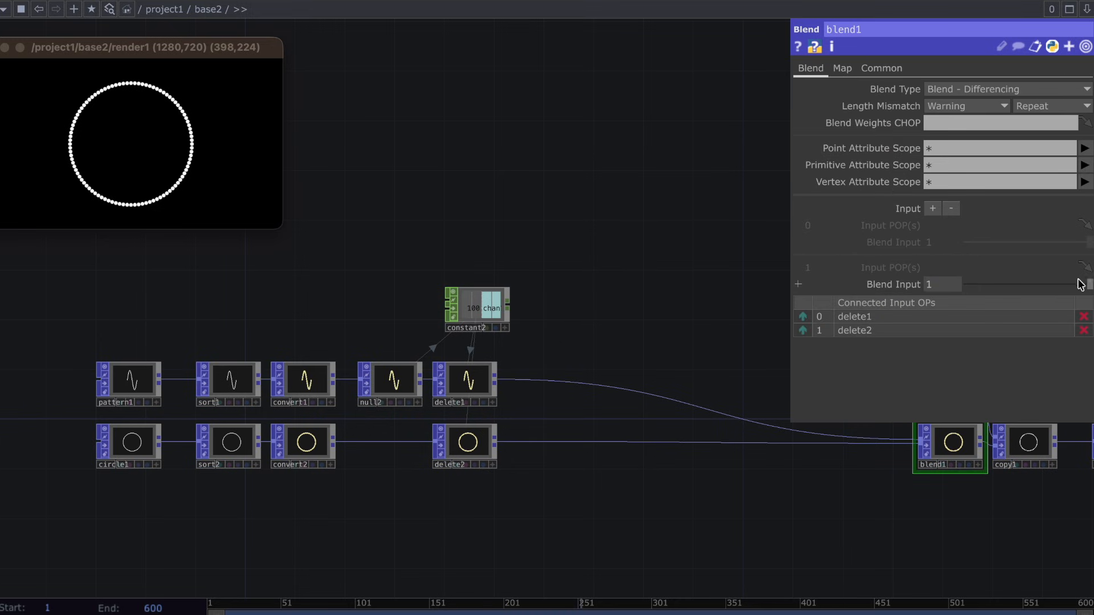
left_click_drag(1085, 284, 1048, 296)
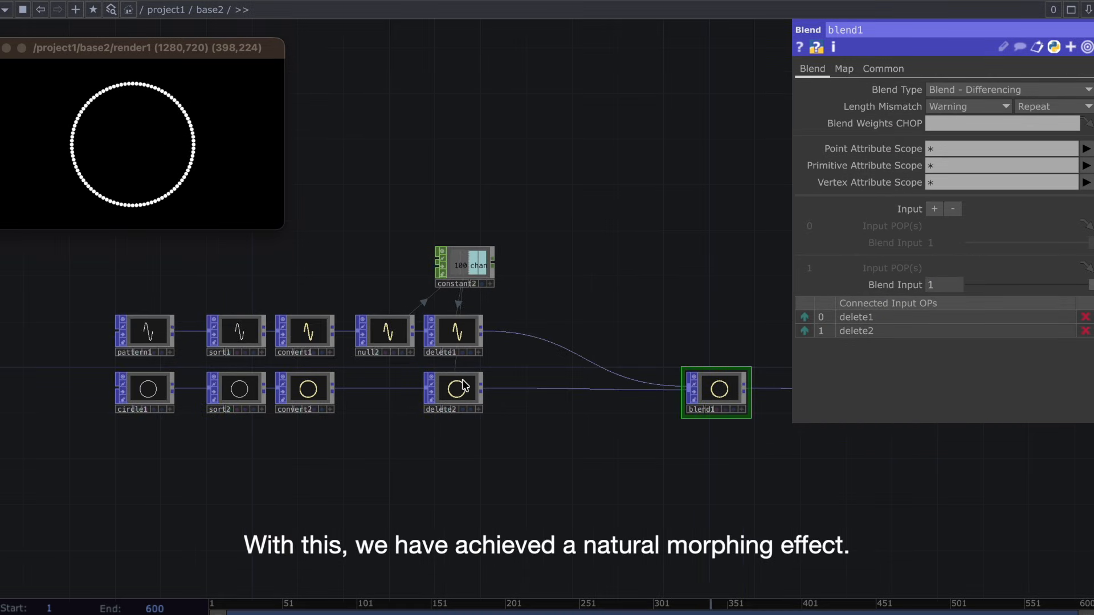
Duplicate the chain from circle1 through delete2 below the original and connect the copied Delete POP to blend1 as its third input.
left_click(465, 387)
left_click_drag(464, 442, 117, 374)
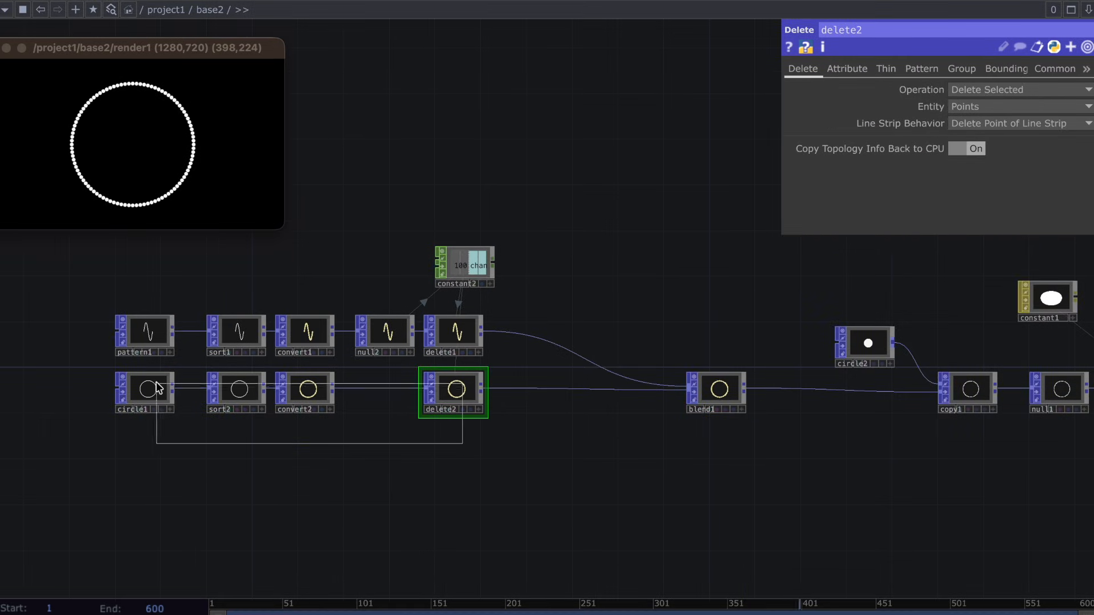
key("ctrl+c")
key("ctrl+v")
left_click(473, 441)
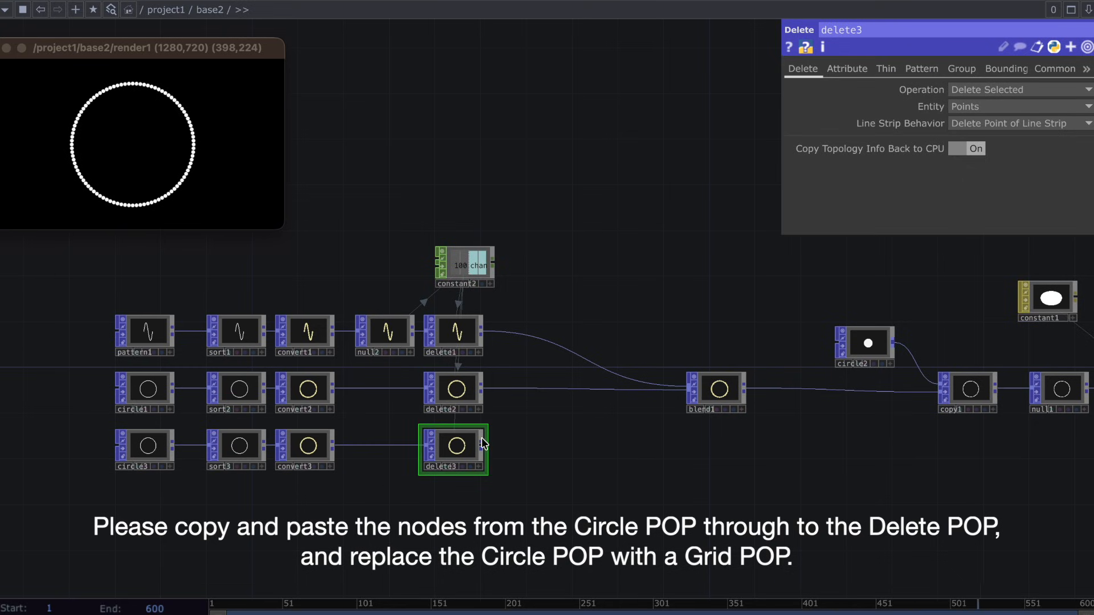
left_click_drag(483, 445, 692, 393)
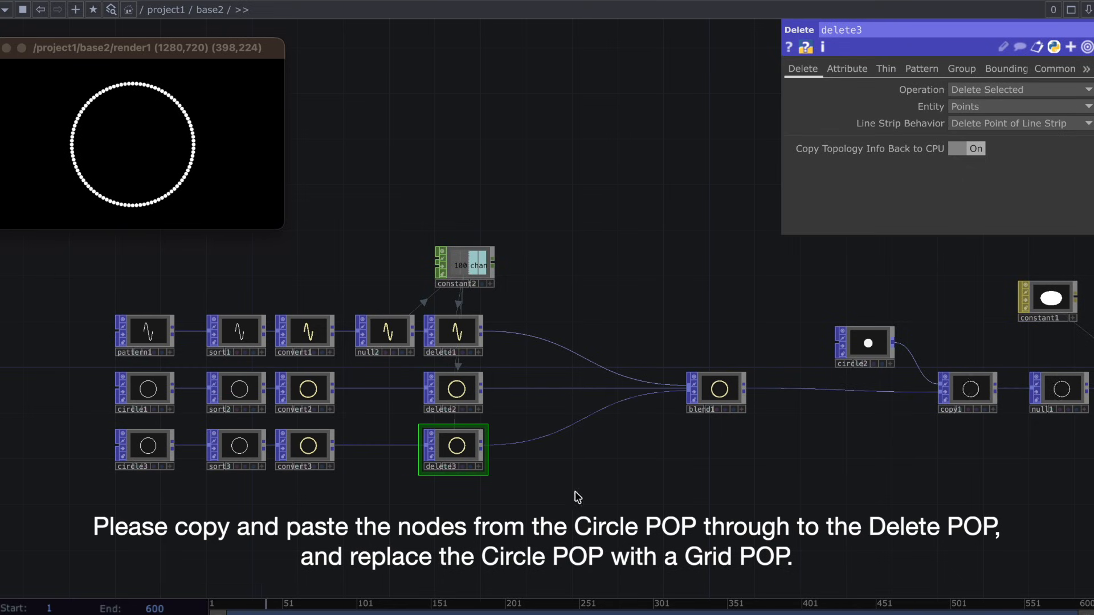
Replace the copied Circle POP in the third chain with a Grid POP wired into sort3.
left_click(168, 455)
key("Delete")
key("Tab")
type("gr")
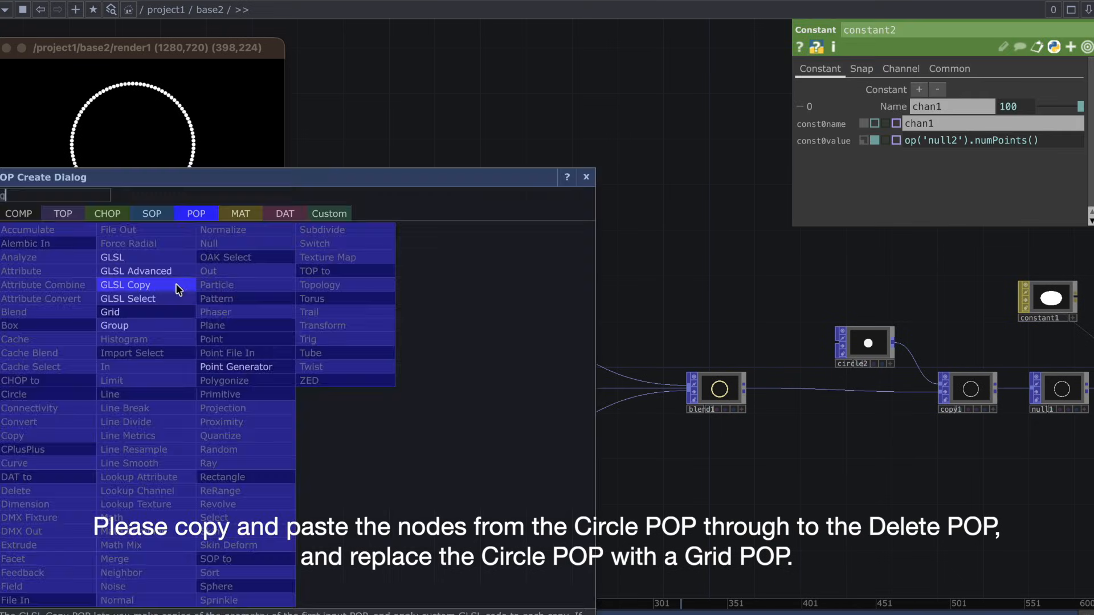
left_click(120, 311)
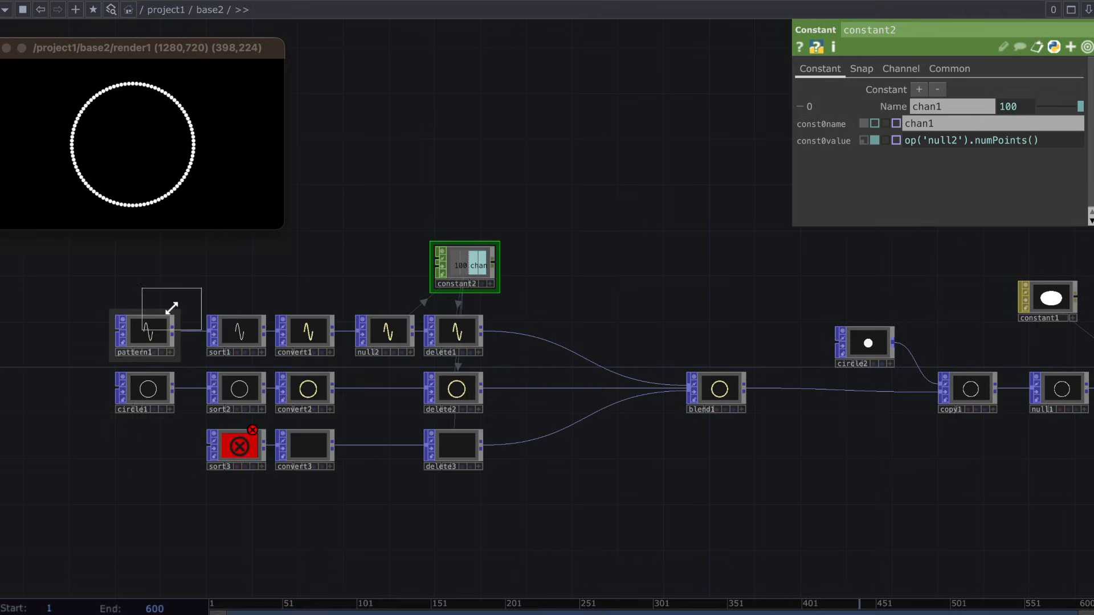
left_click(146, 445)
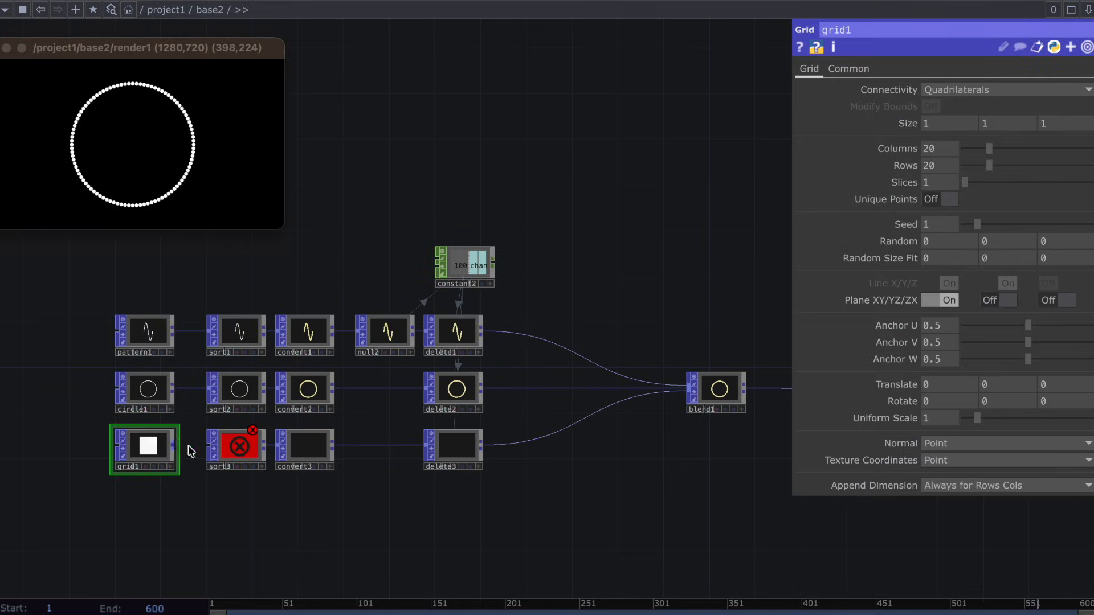
left_click_drag(174, 445, 221, 456)
Check the warning on blend1 and change the attribute Function of delete2 and delete3 to align their point counts.
middle_click(734, 375)
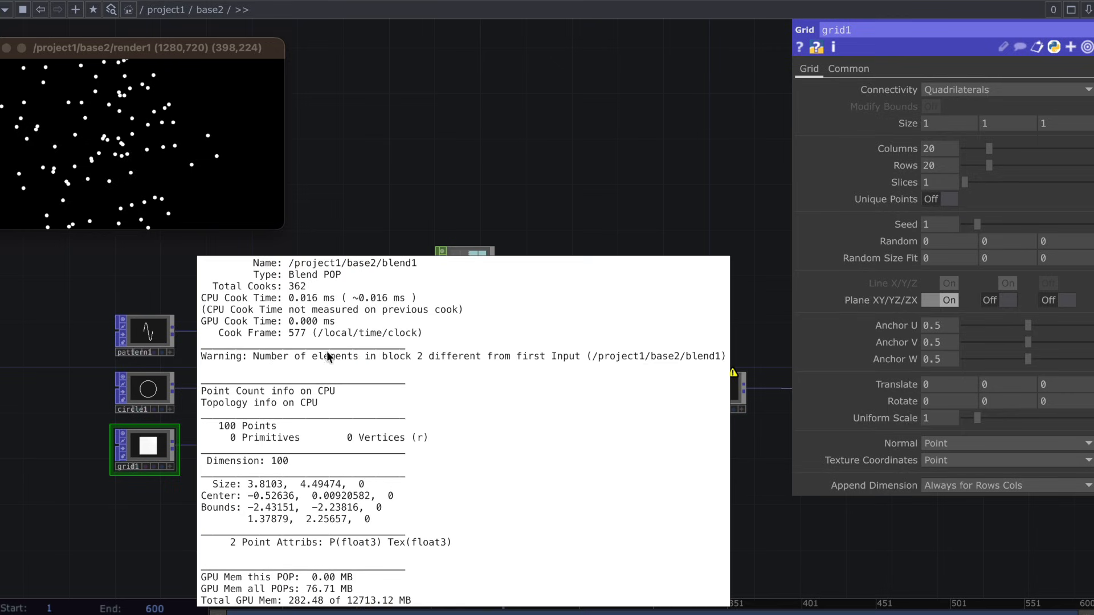
left_click(648, 69)
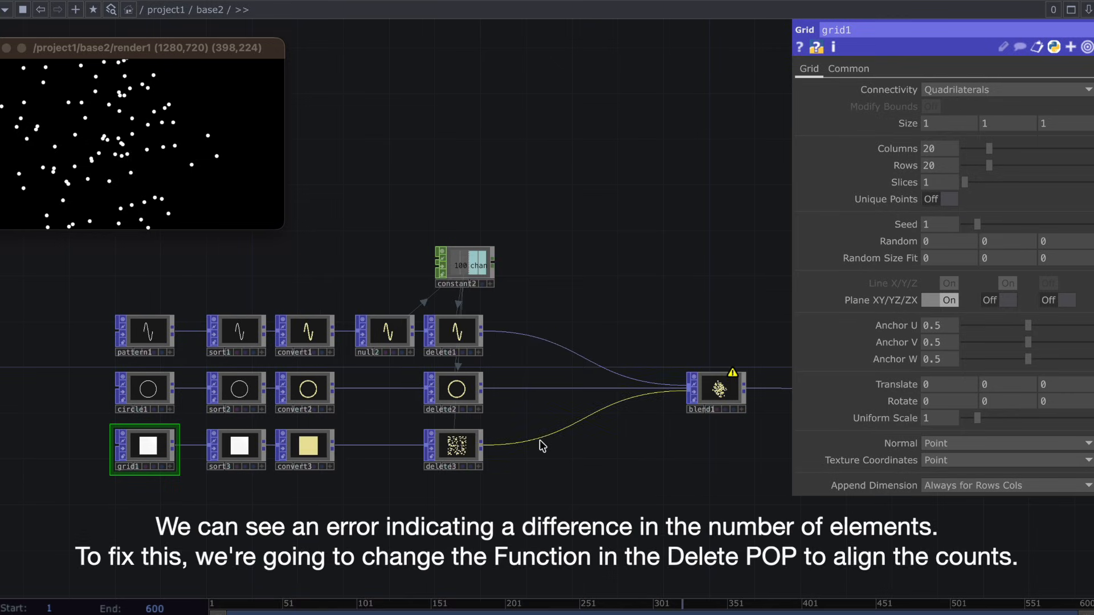
scroll(541, 446, "up", 1)
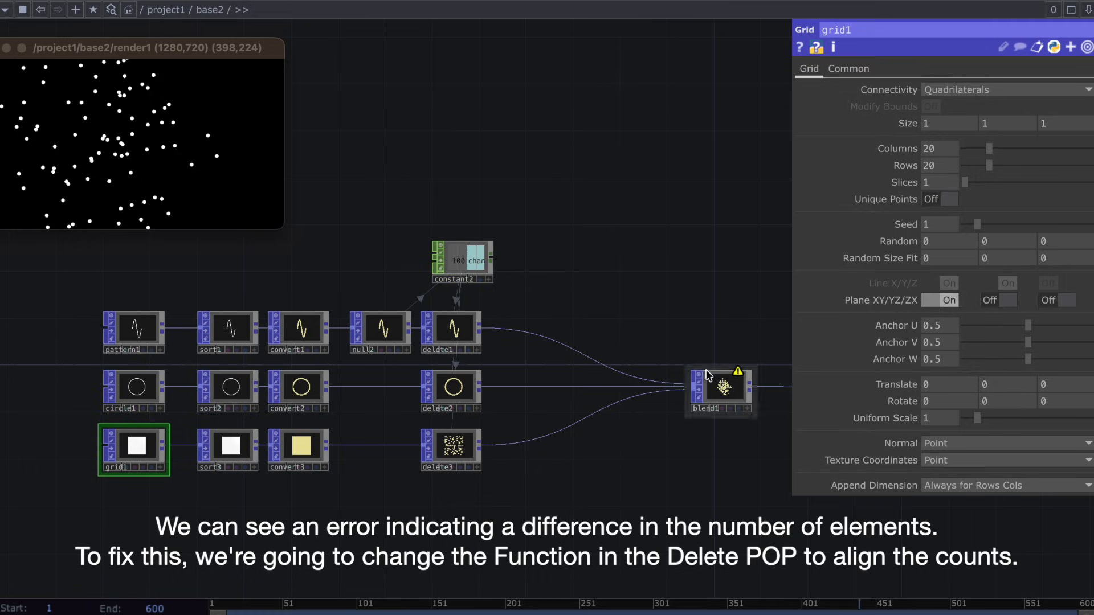
middle_click(738, 374)
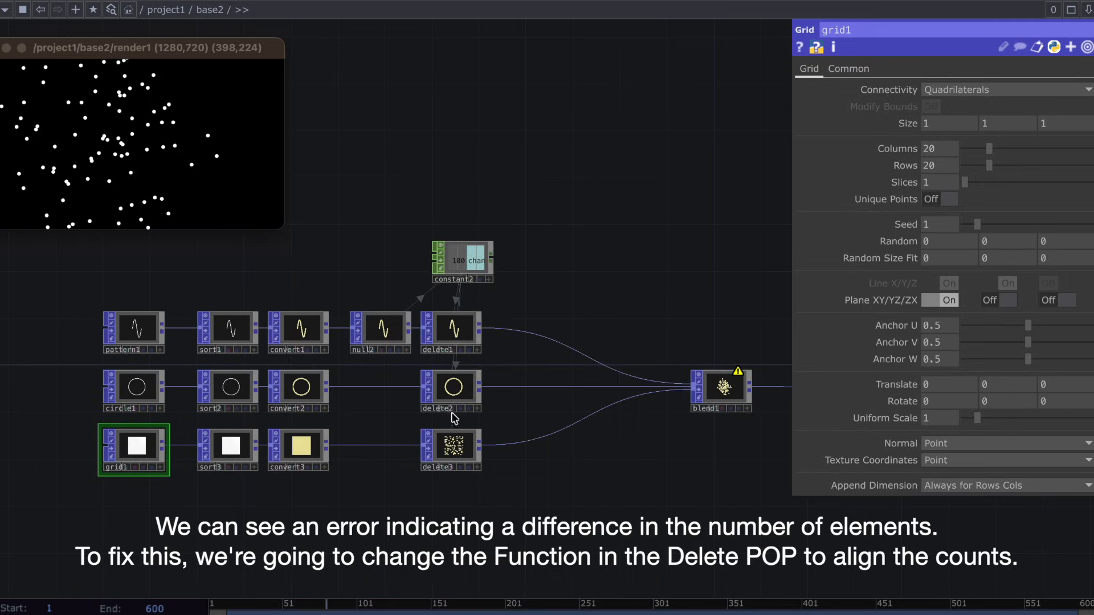
left_click(454, 444)
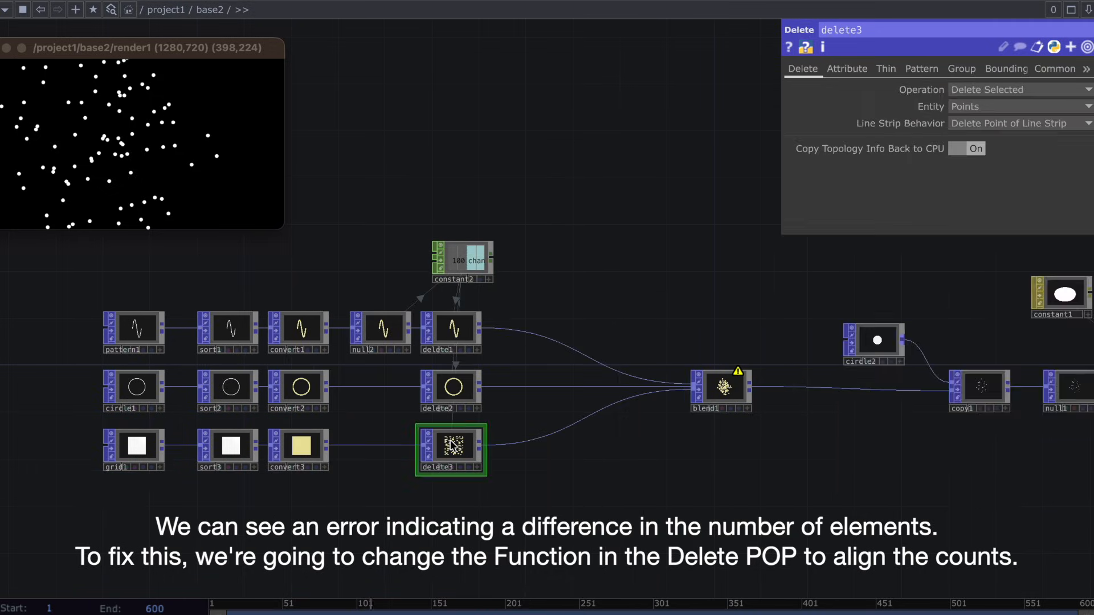
left_click(847, 68)
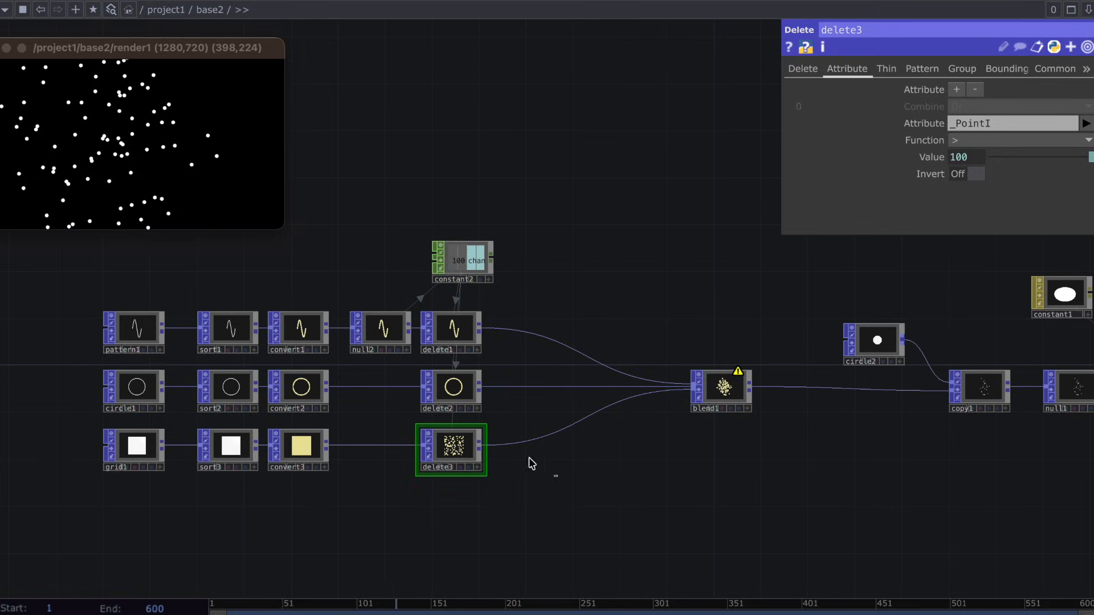
left_click_drag(529, 458, 420, 358)
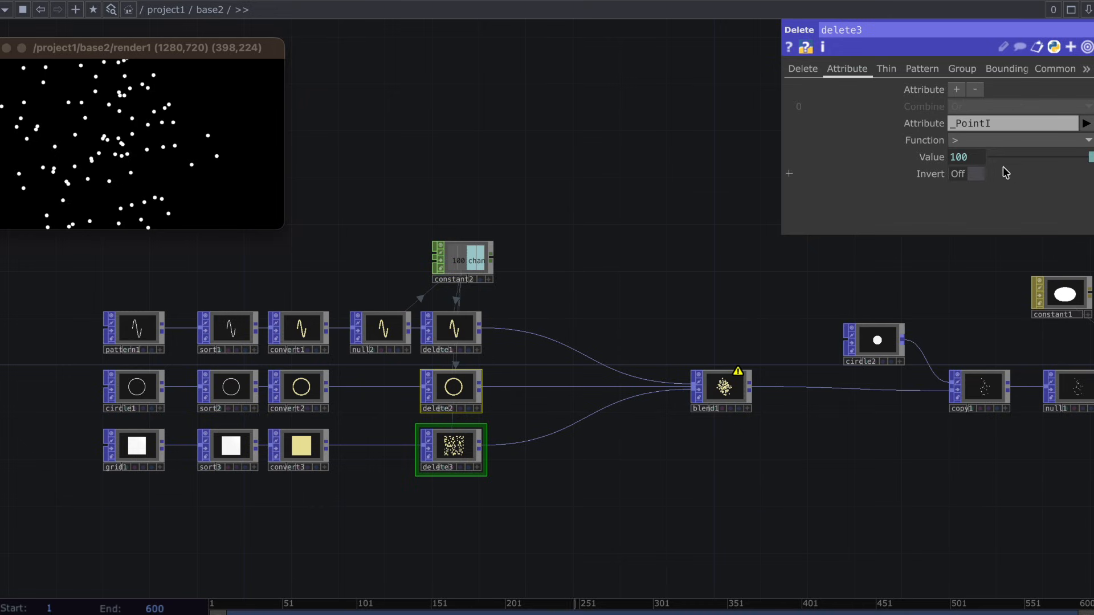
left_click(971, 140)
left_click(965, 205)
Set blend1's Blend Input to 0 for the second input and 1 for the third to blend fully to the grid.
left_click(705, 403)
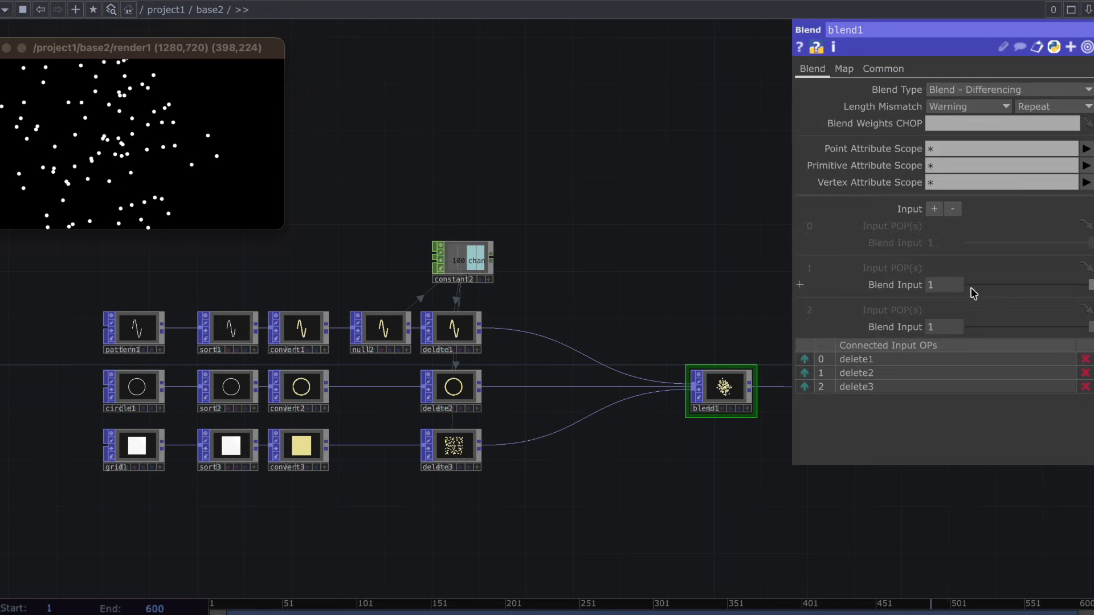
left_click_drag(1062, 286, 926, 297)
left_click_drag(1023, 331, 1083, 324)
left_click_drag(1025, 282, 946, 302)
key("h")
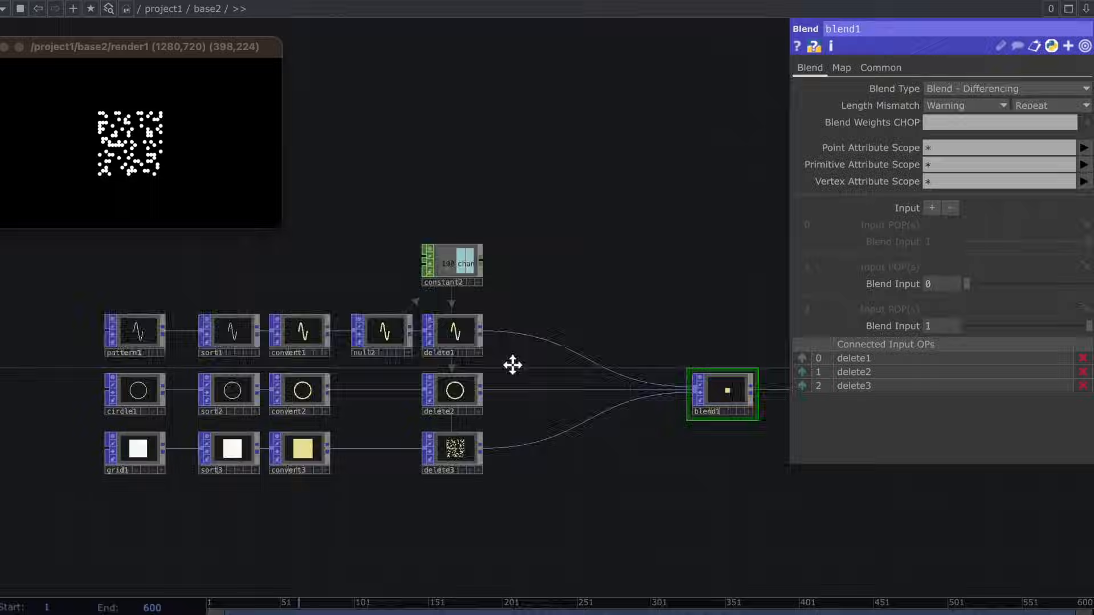
Add a Timer CHOP in the empty area above blend1.
scroll(494, 368, "right", 5)
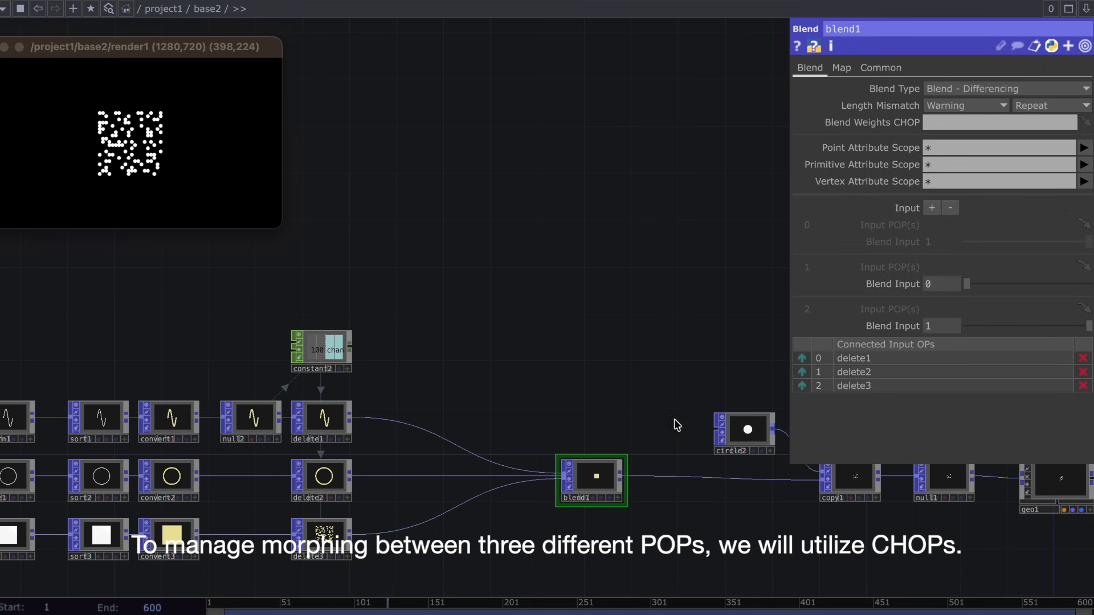
key("Tab")
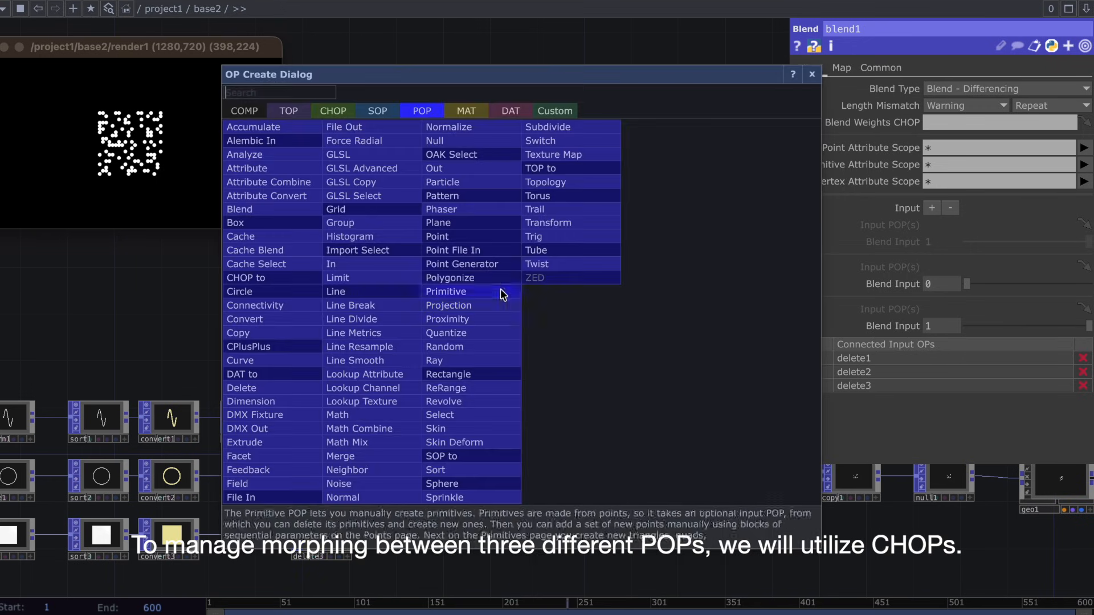
left_click(339, 115)
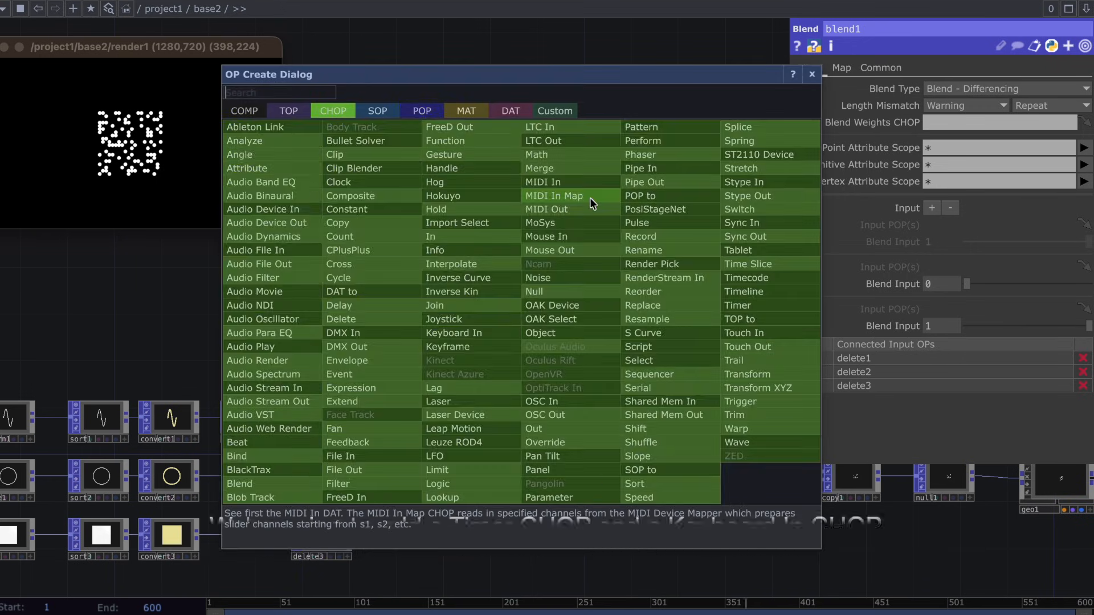
type("time")
left_click(738, 305)
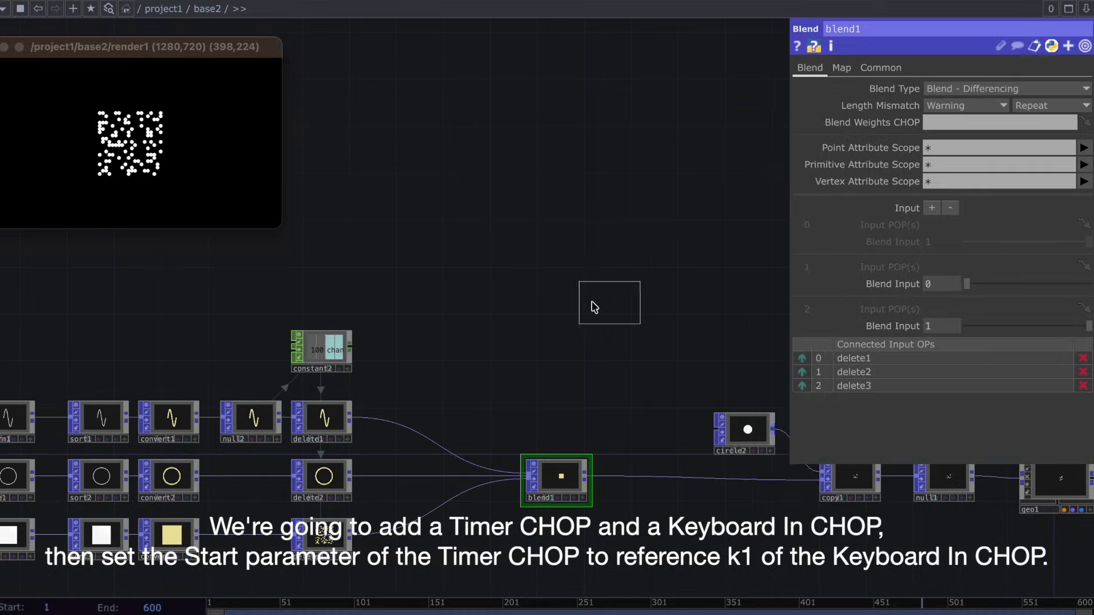
left_click(617, 306)
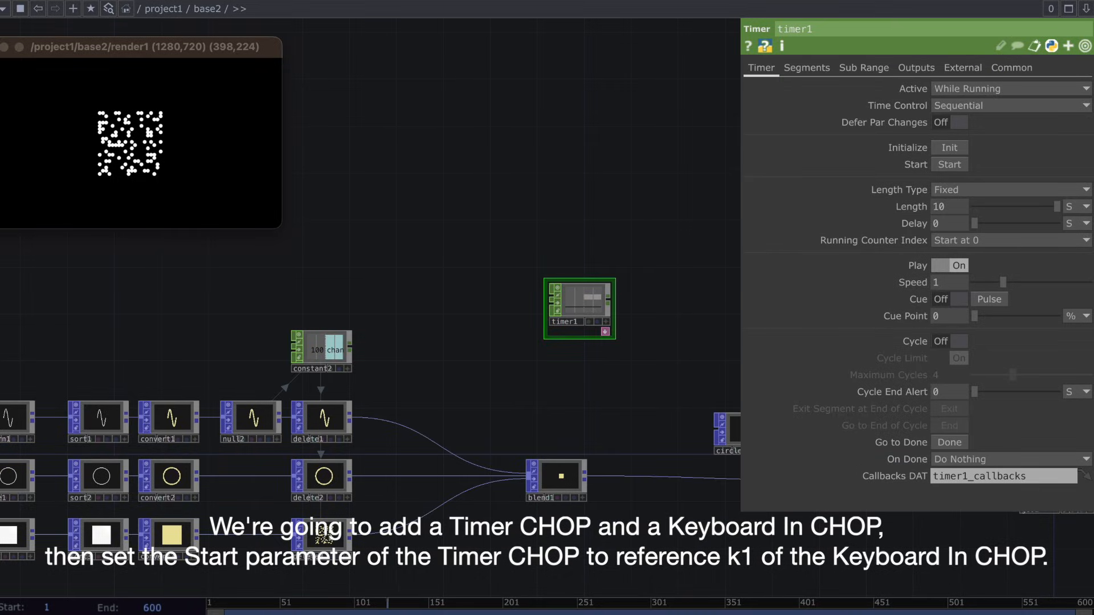
Add a Keyboard In CHOP above timer1 and reference its k1 channel in timer1's Start parameter.
key("Tab")
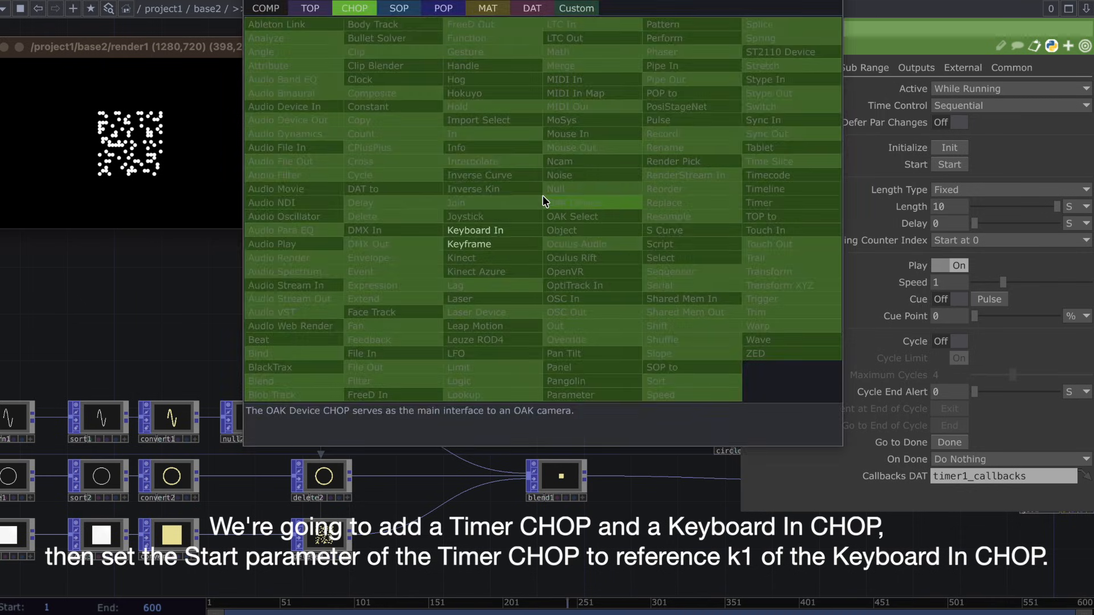
left_click(521, 227)
left_click(573, 240)
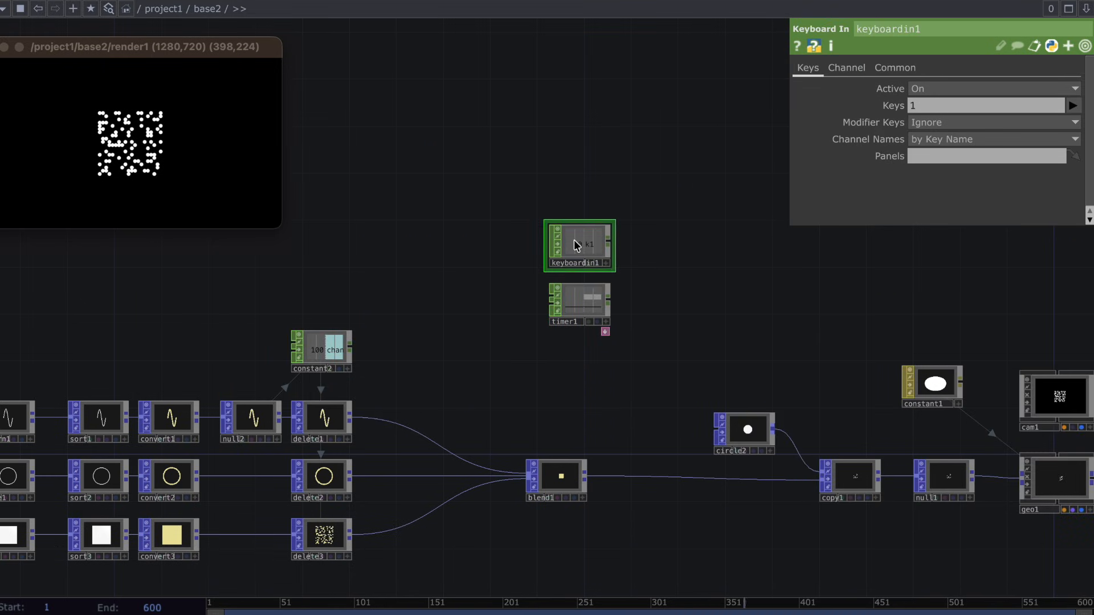
left_click(606, 293)
left_click_drag(579, 244, 948, 163)
left_click(939, 164)
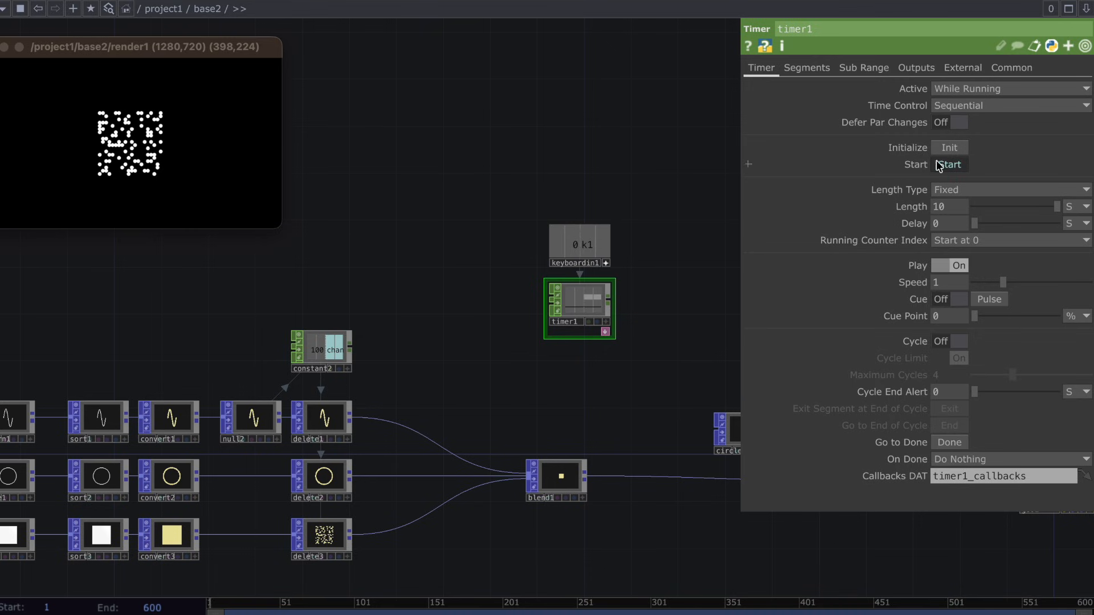
Add a Math CHOP wired to the output of timer1.
left_click(608, 303)
left_click(630, 302)
type("math")
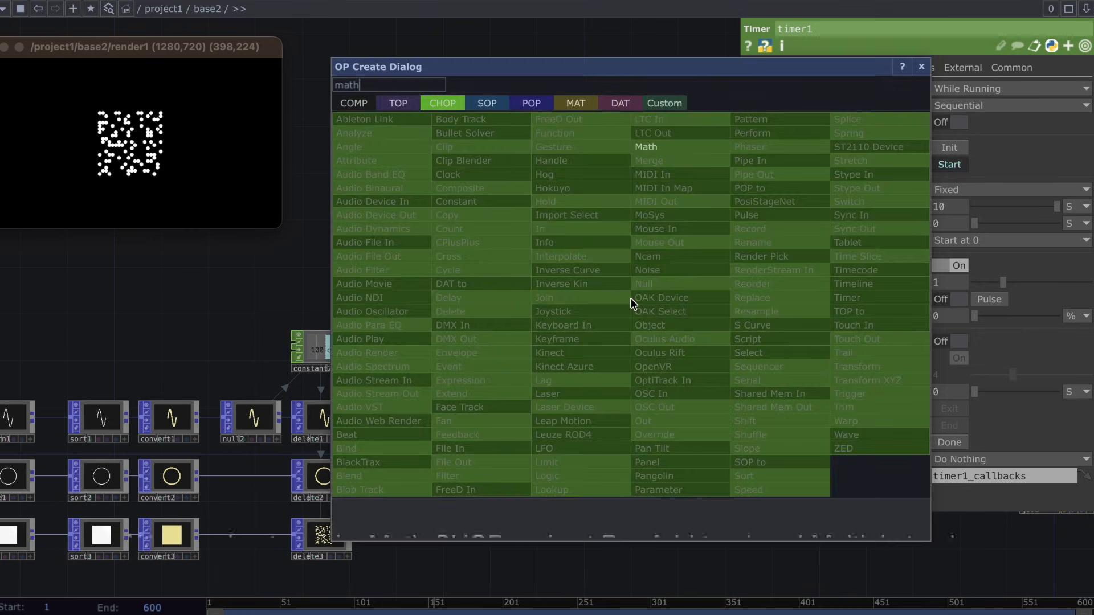
left_click(692, 143)
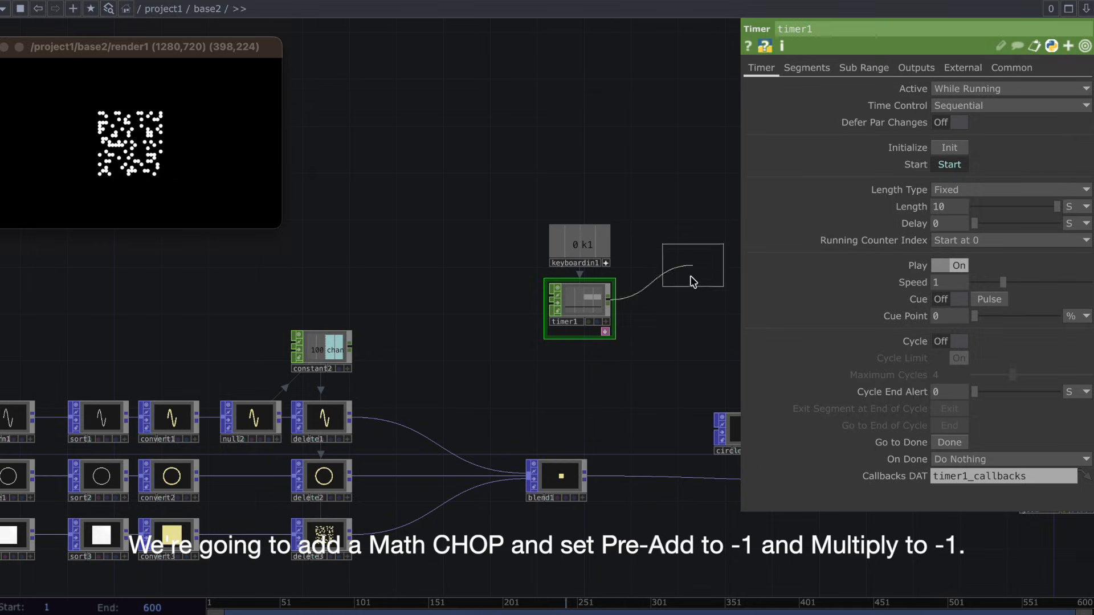
left_click(660, 306)
scroll(659, 306, "up", 4)
left_click_drag(647, 197, 644, 295)
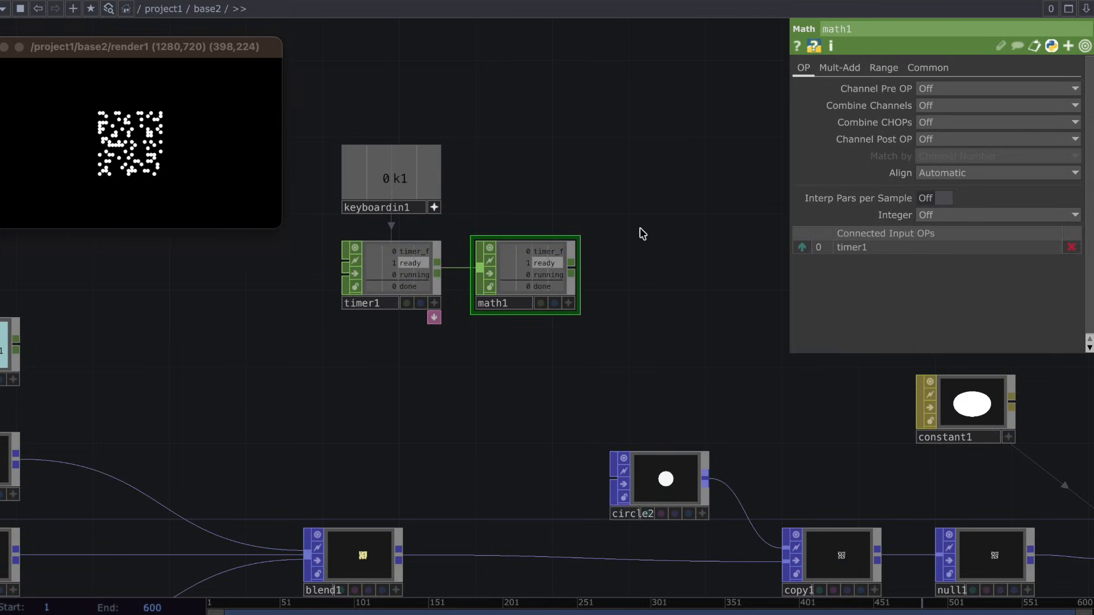
Set math1's Pre-Add to -1 and Multiply to -1.
left_click(846, 69)
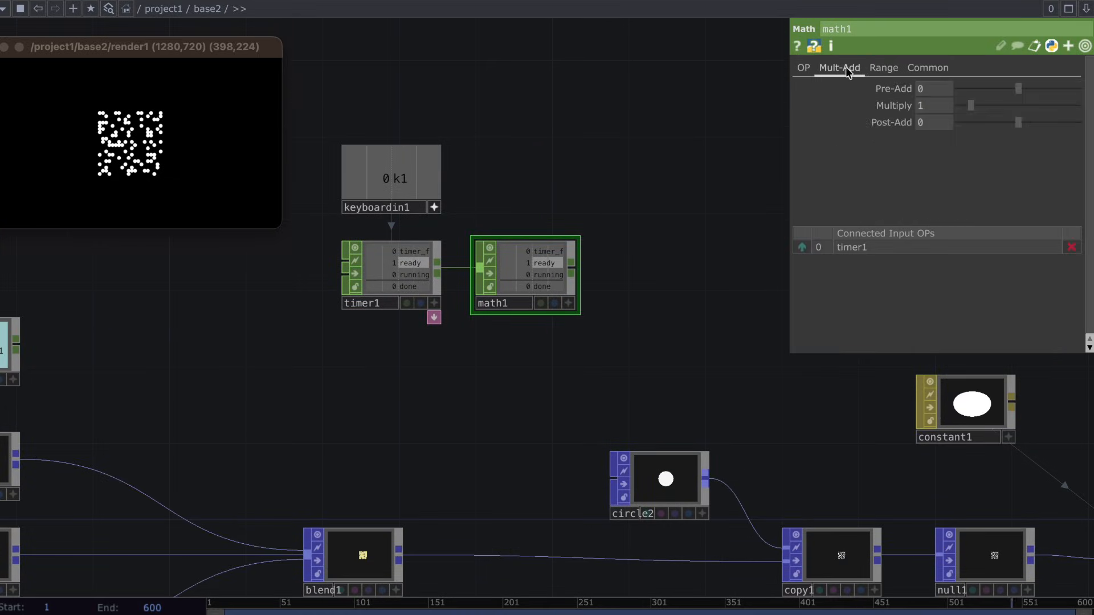
left_click(932, 101)
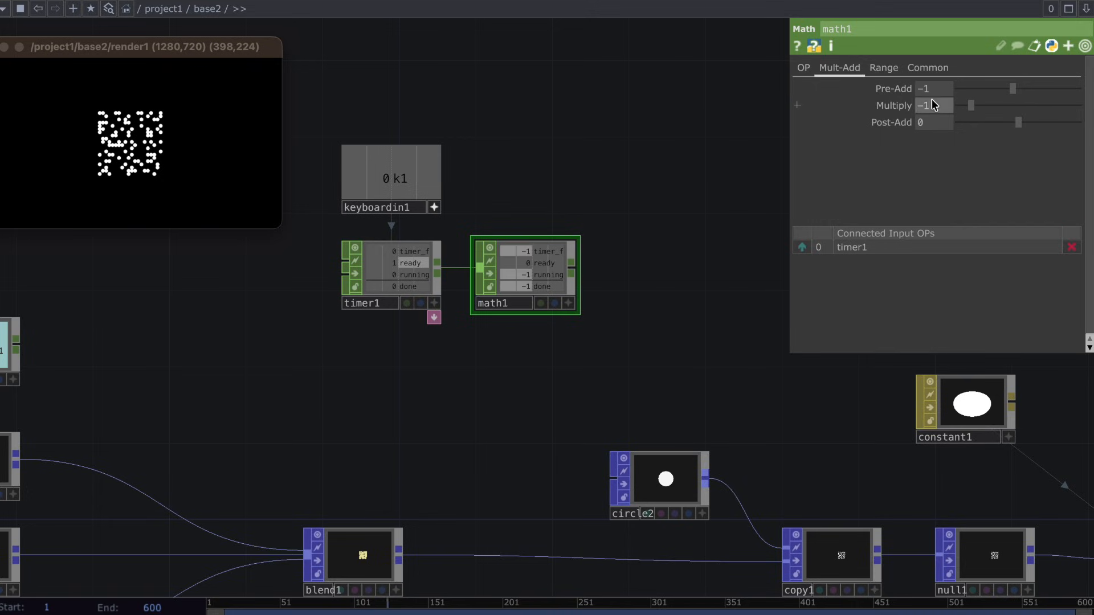
type("-1")
key("Return")
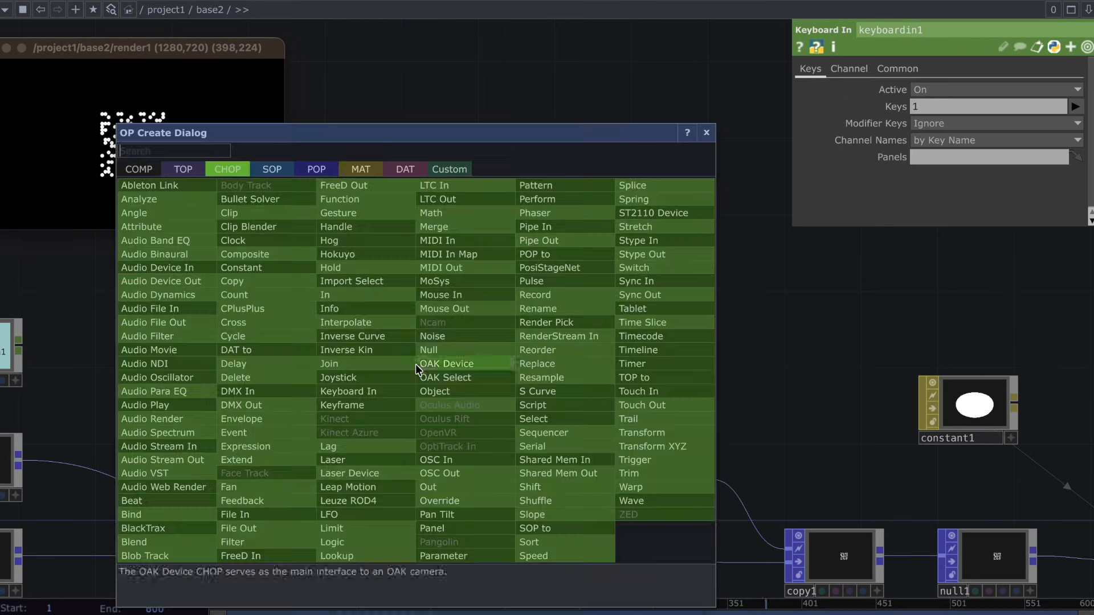
Add a separate Constant CHOP below timer1.
type("consta")
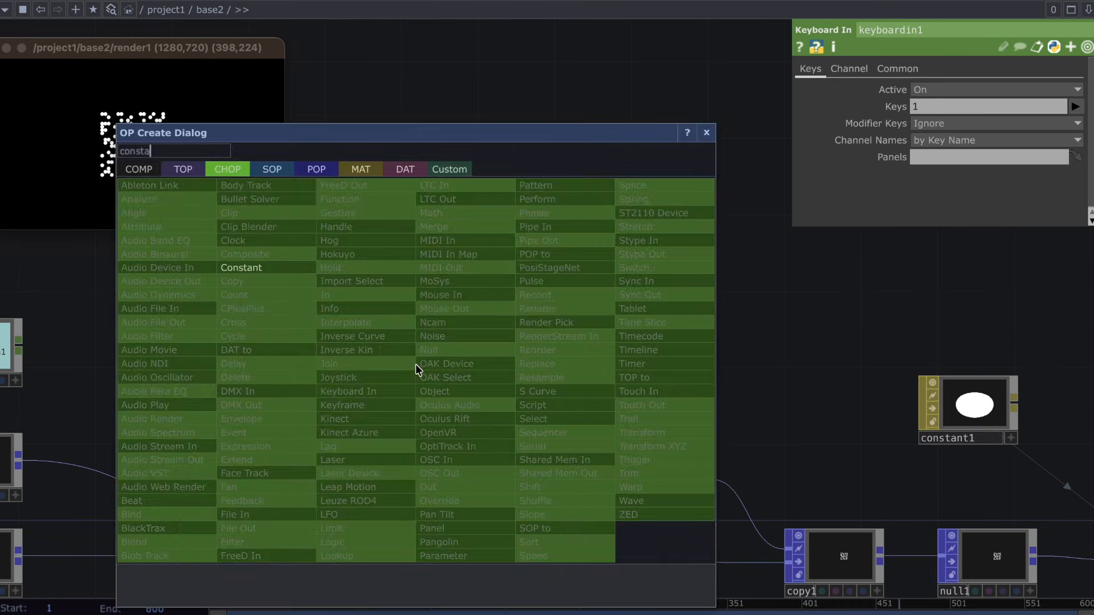
type("nt")
left_click(302, 270)
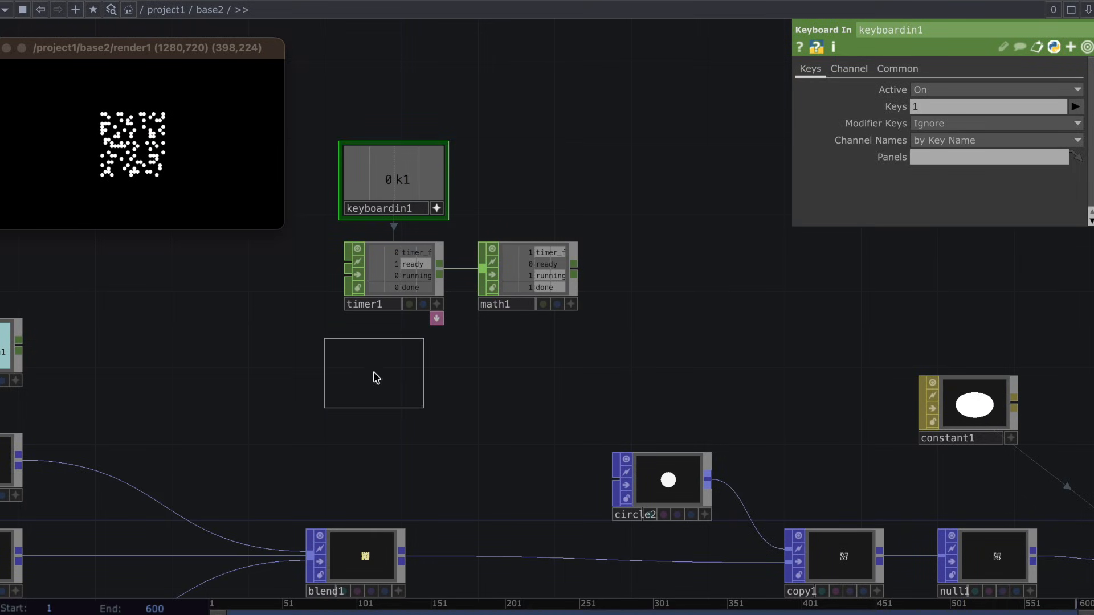
left_click(391, 382)
Add a Math CHOP below math1, wired to the output of constant3.
key("Tab")
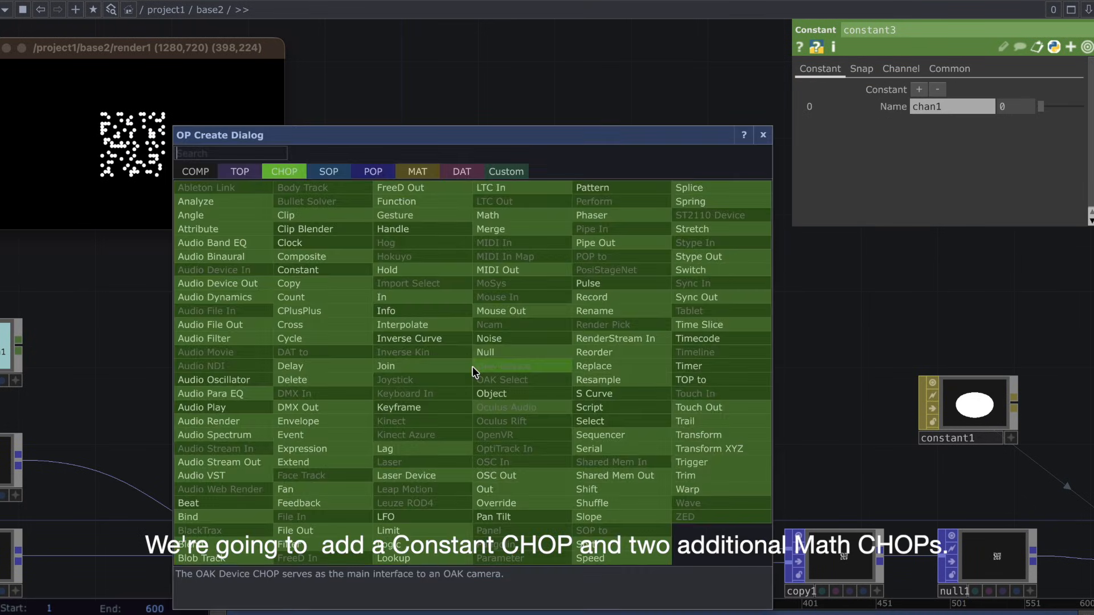
type("math")
key("Return")
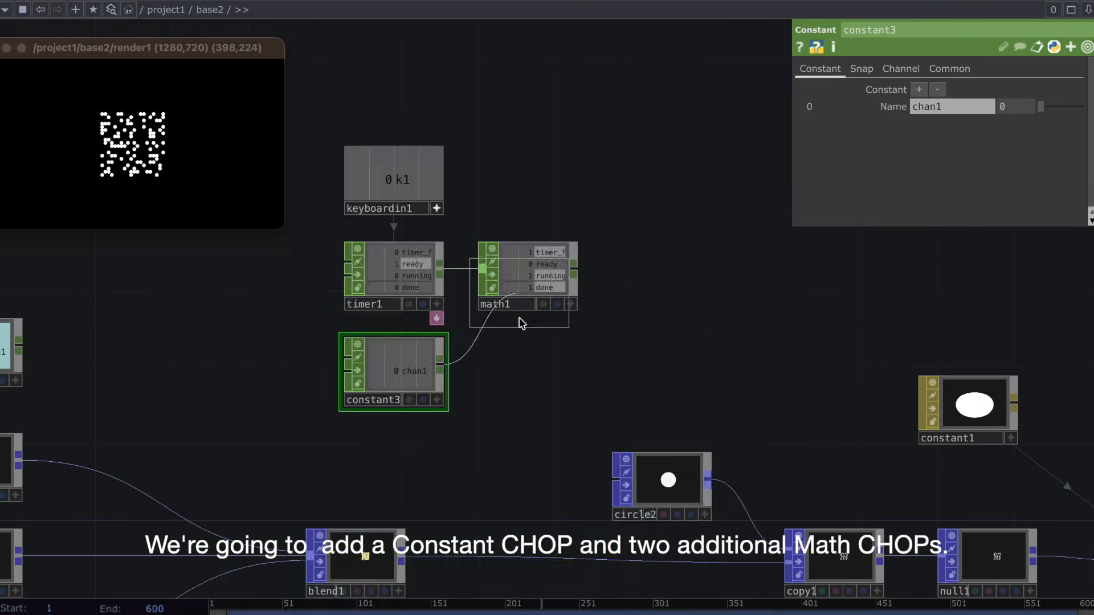
left_click(523, 388)
Set math2's Multiply to 4 and its Integer option to Ceiling.
left_click(852, 71)
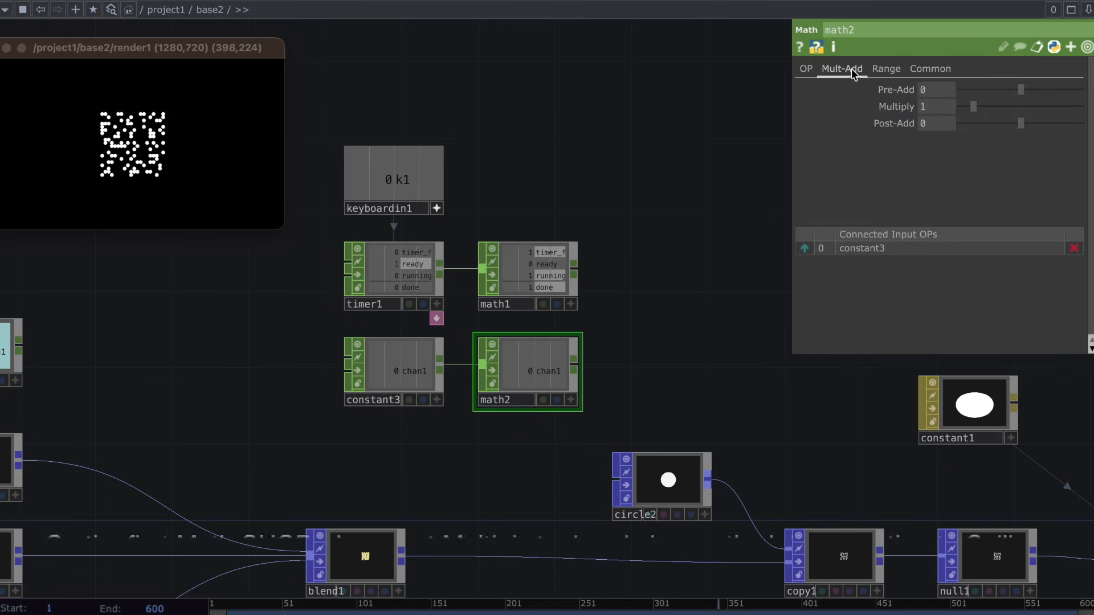
left_click(935, 107)
type("4")
key("Return")
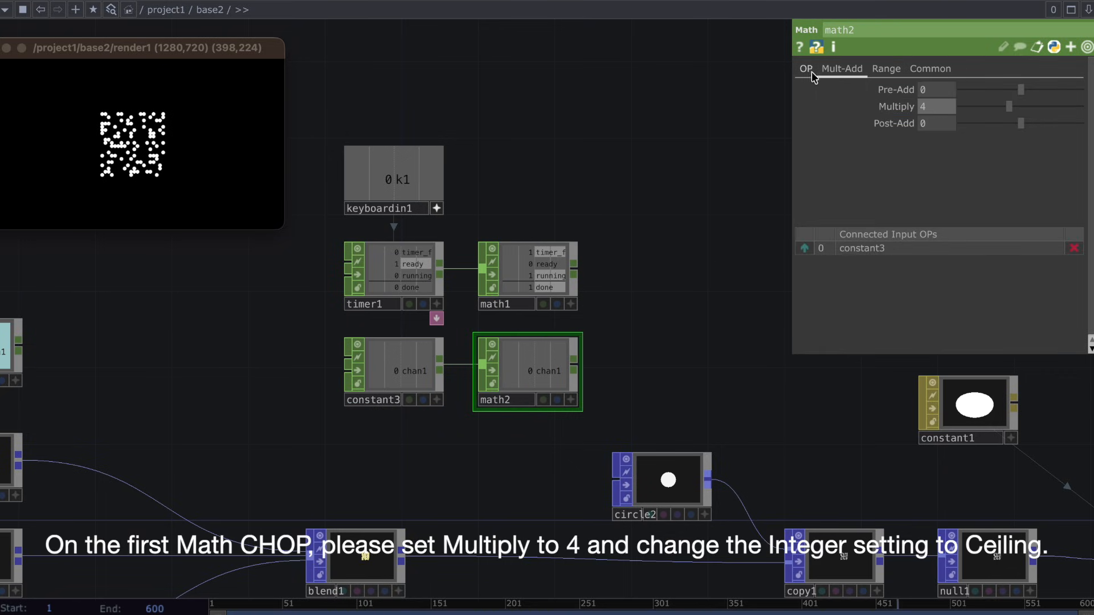
left_click(807, 71)
left_click(939, 210)
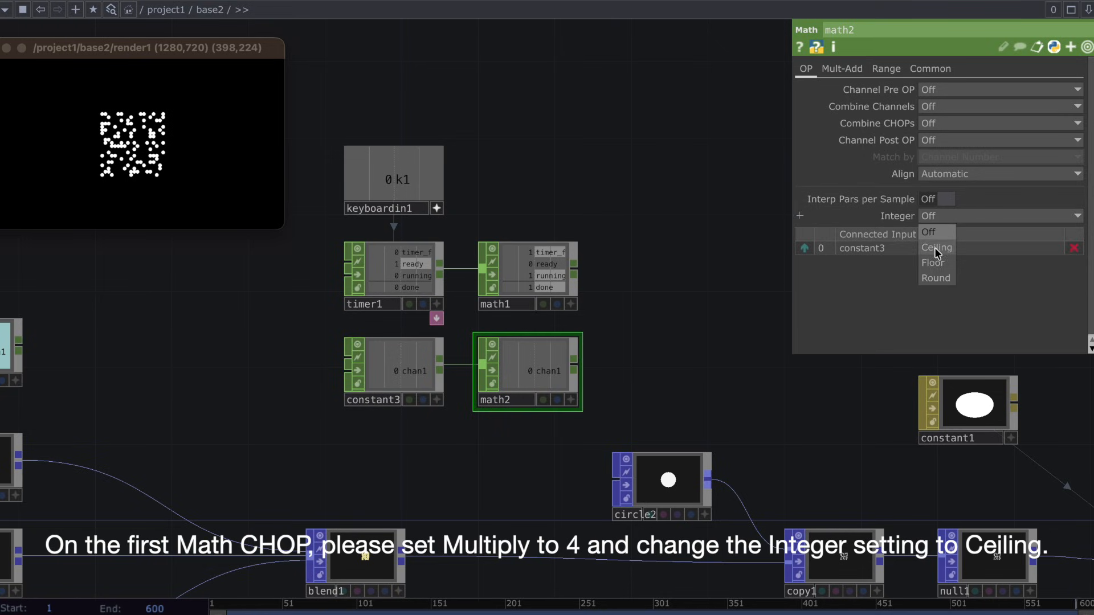
left_click(936, 232)
Append another Math CHOP to the output of math2.
left_click(573, 359)
left_click(610, 371)
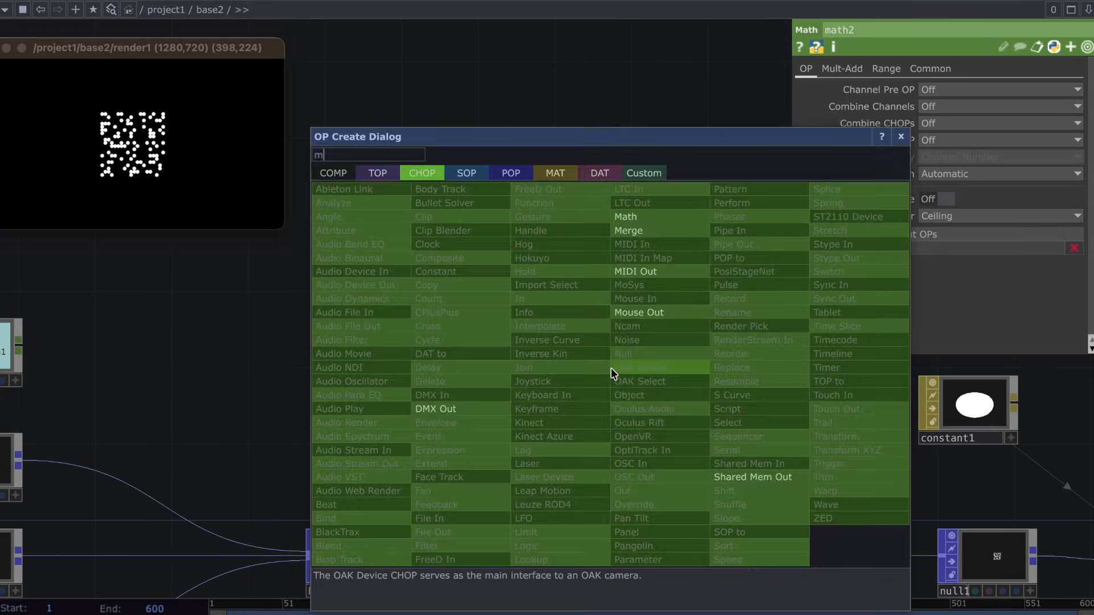
left_click(610, 370)
left_click(649, 371)
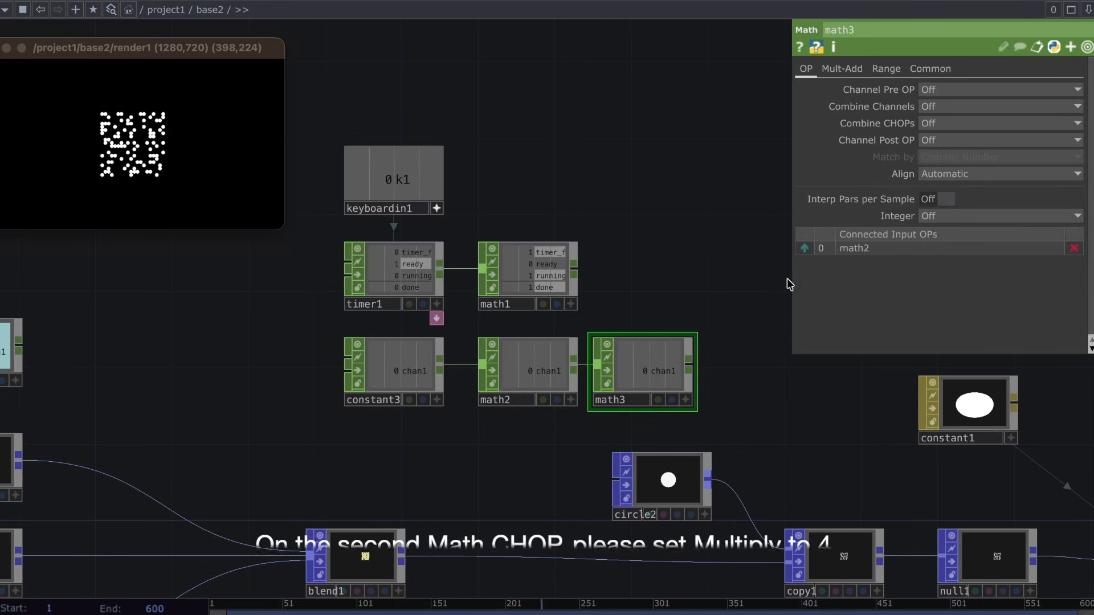
Set math3's Multiply to 4 and move the whole group of keyboard, timer, constant and math CHOPs up and to the left.
left_click(864, 70)
left_click(925, 107)
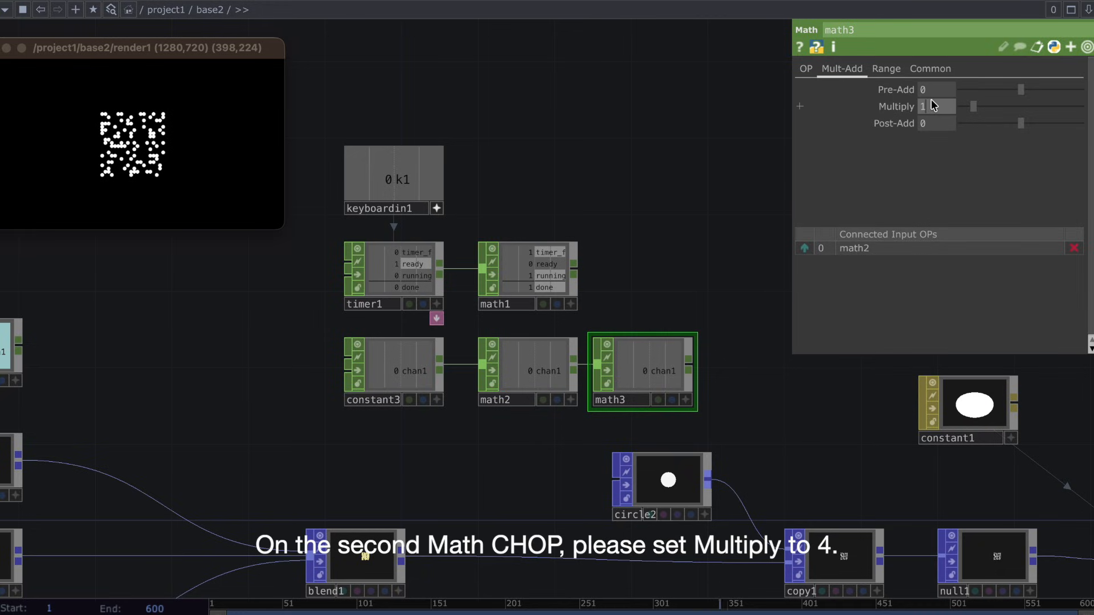
type("4")
key("Return")
left_click_drag(747, 377, 356, 112)
left_click_drag(555, 383, 403, 244)
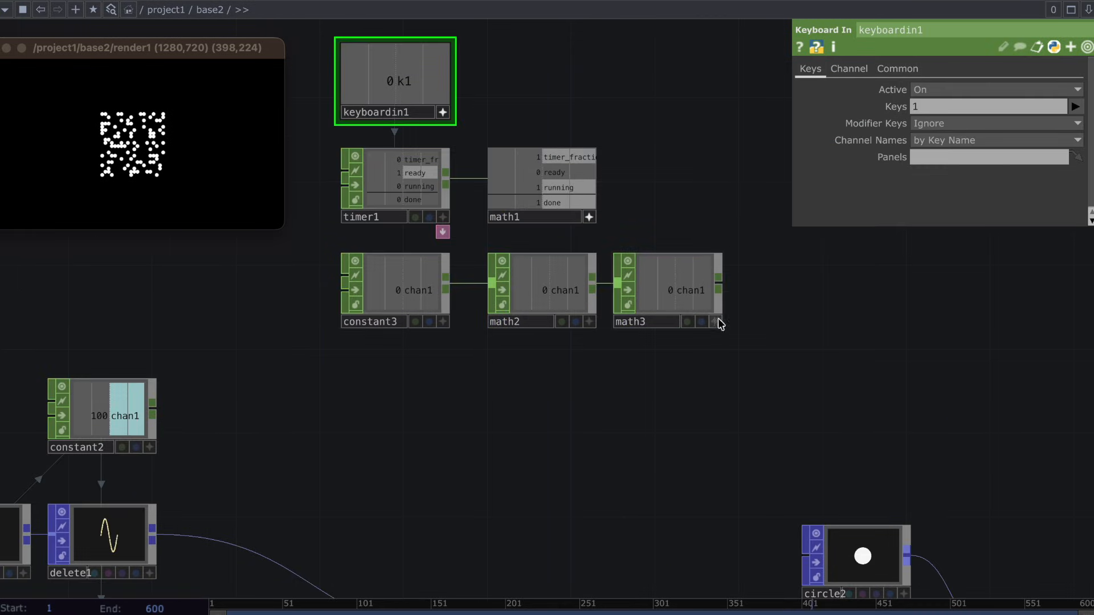
Reference chan1 of math3 in timer1's Length parameter and set constant3's chan1 to 0.2.
left_click(433, 199)
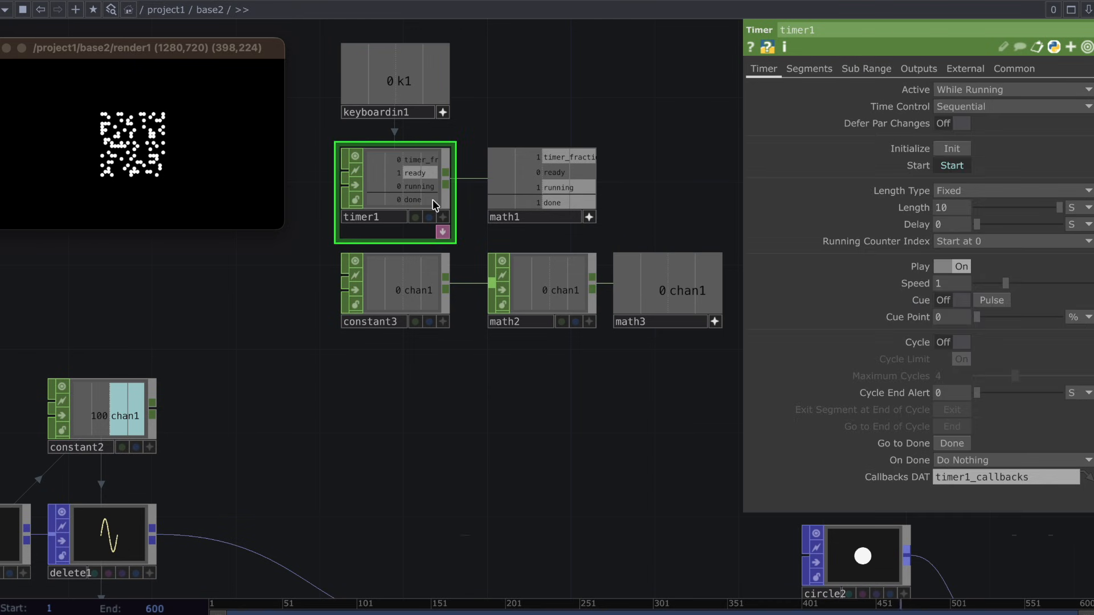
left_click_drag(940, 212, 940, 210)
left_click(941, 209)
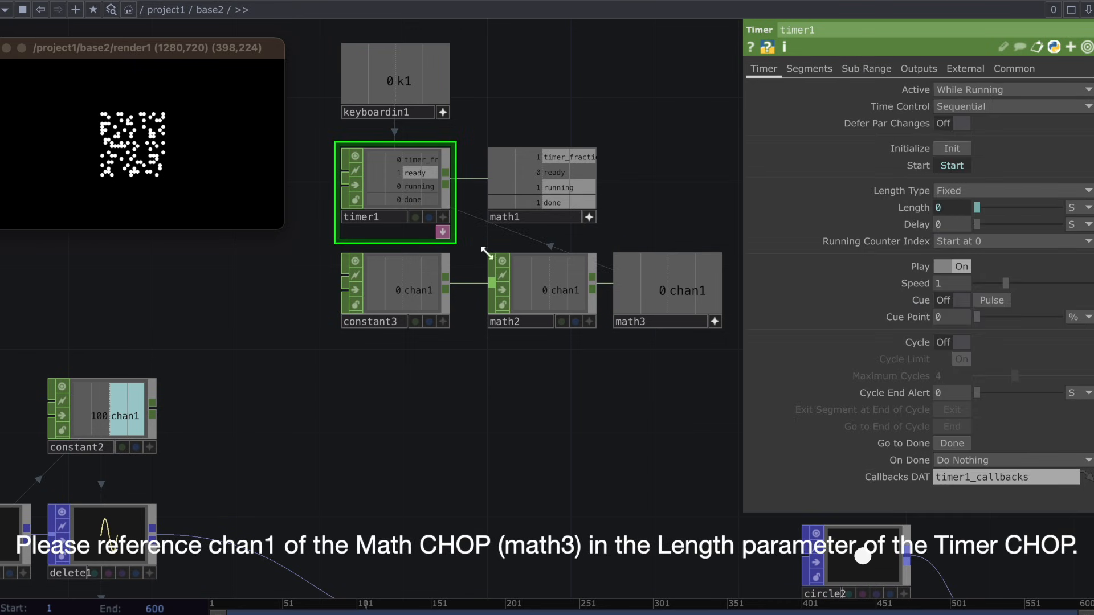
left_click(416, 280)
left_click_drag(1048, 107, 1052, 111)
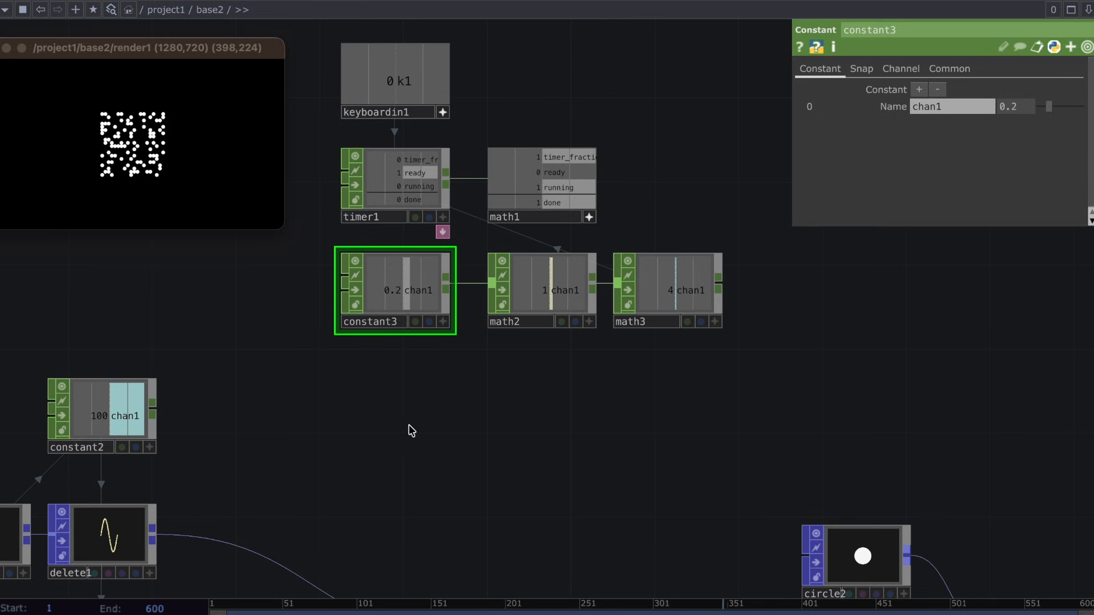
Add an LFO CHOP below constant3 and reference the done channel of math1 in its Play parameter.
key("Tab")
type("lfo")
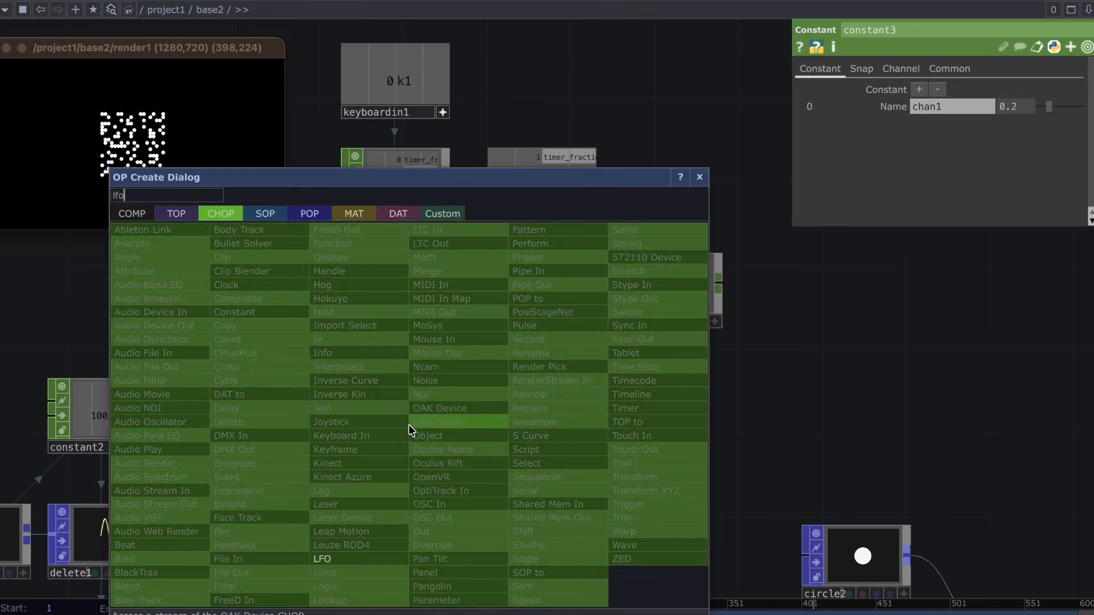
left_click(361, 557)
left_click(396, 390)
left_click_drag(564, 202, 924, 106)
left_click(913, 92)
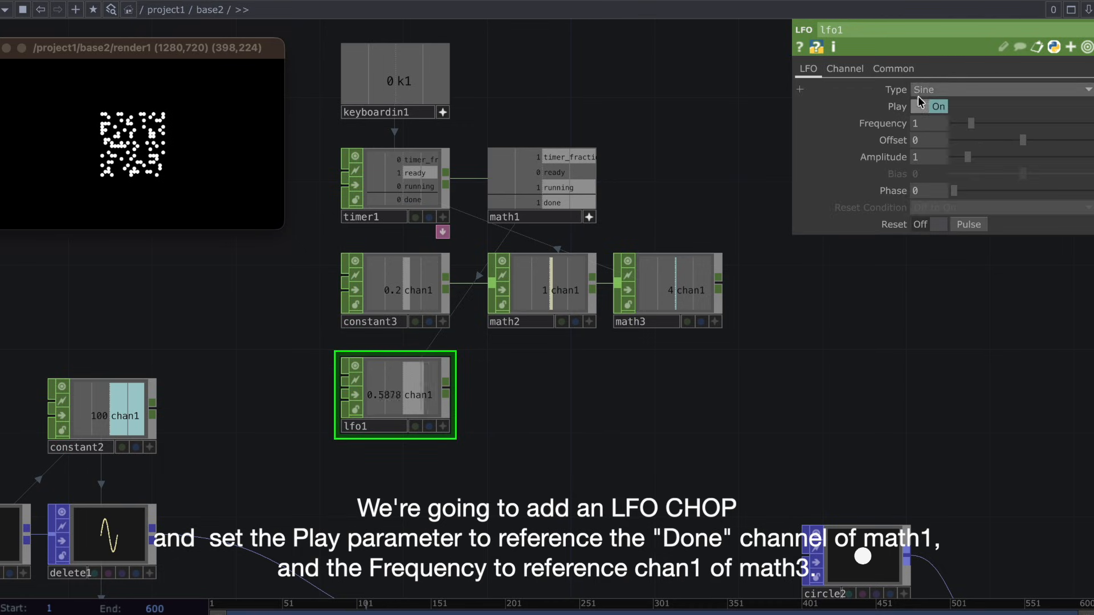
Reference chan1 of math3 in lfo1's Frequency and make the expression 1/op('math3')['chan1'].
left_click(714, 323)
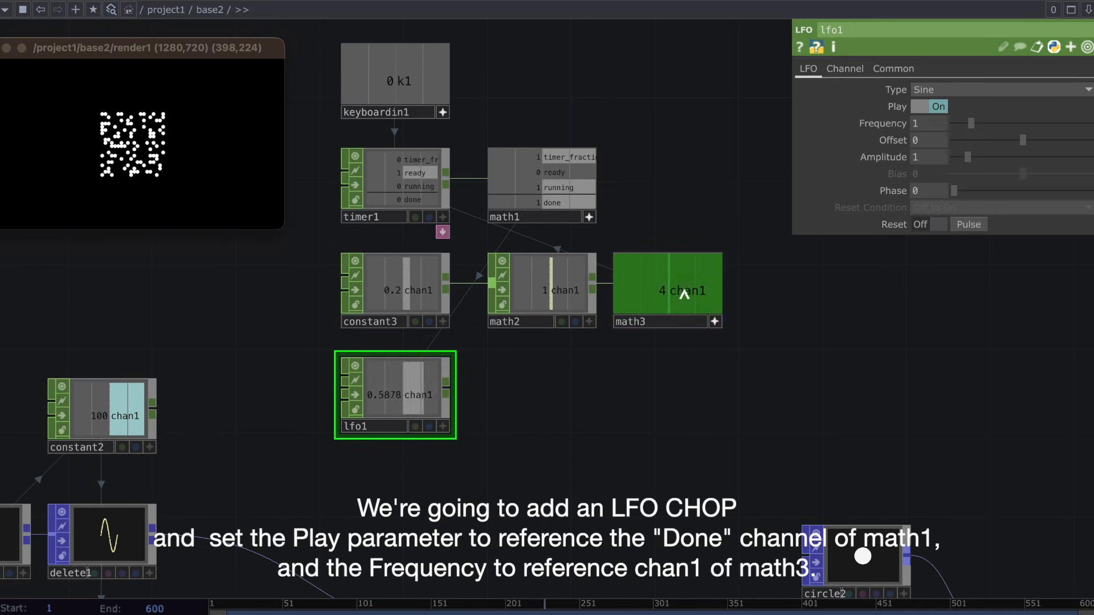
left_click_drag(680, 288, 916, 126)
left_click(916, 117)
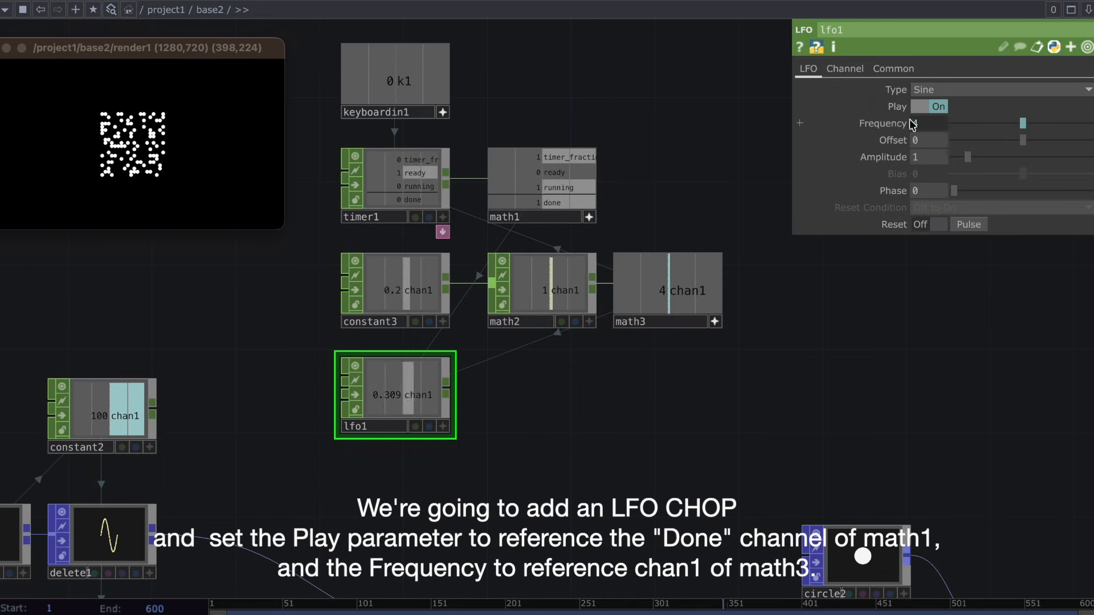
left_click(905, 123)
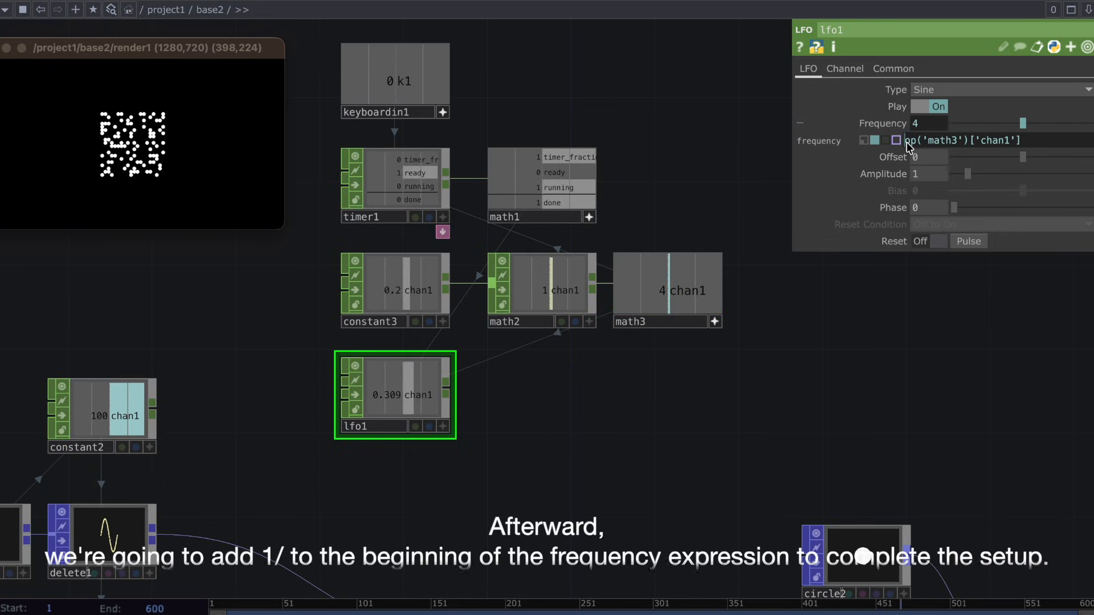
type("1/")
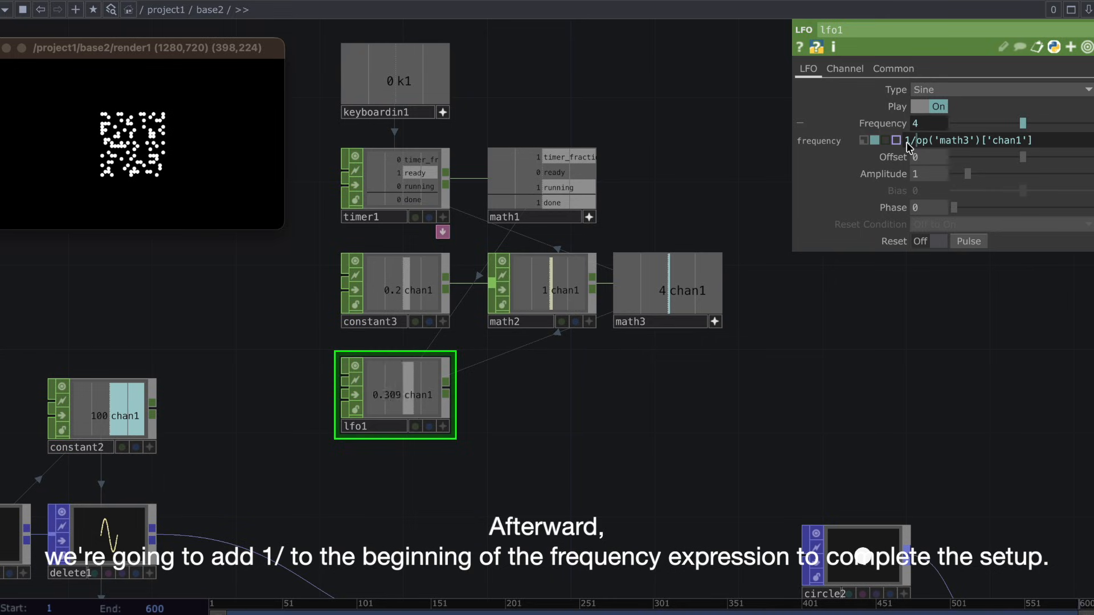
key("Return")
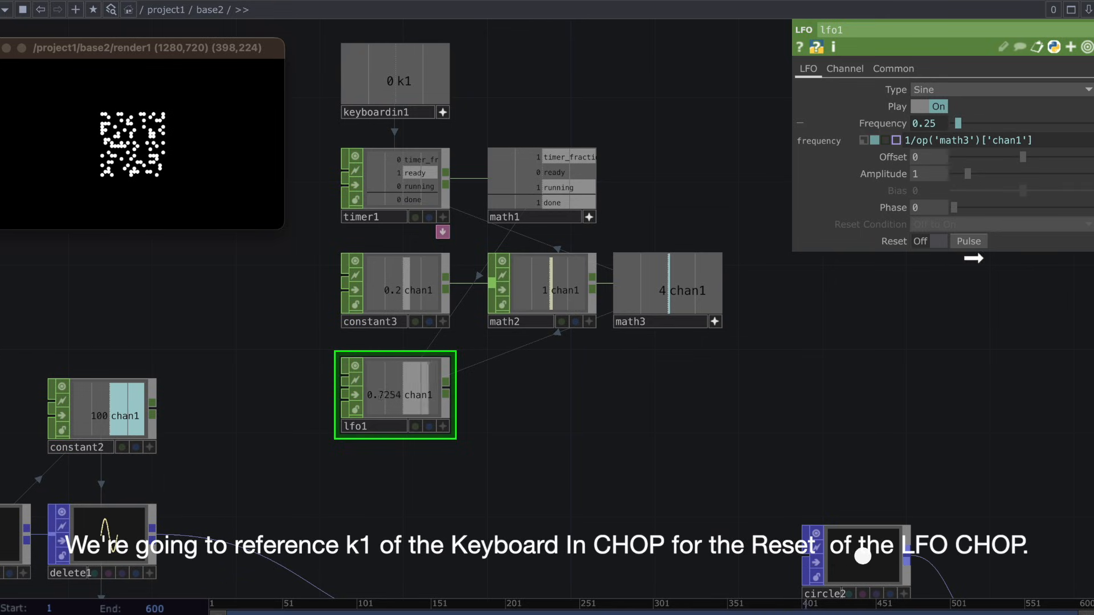
Reference k1 of keyboardin1 in lfo1's Reset pulse and trigger key 1 to test the LFO cycle.
left_click_drag(973, 258, 969, 242)
left_click(961, 233)
key("1")
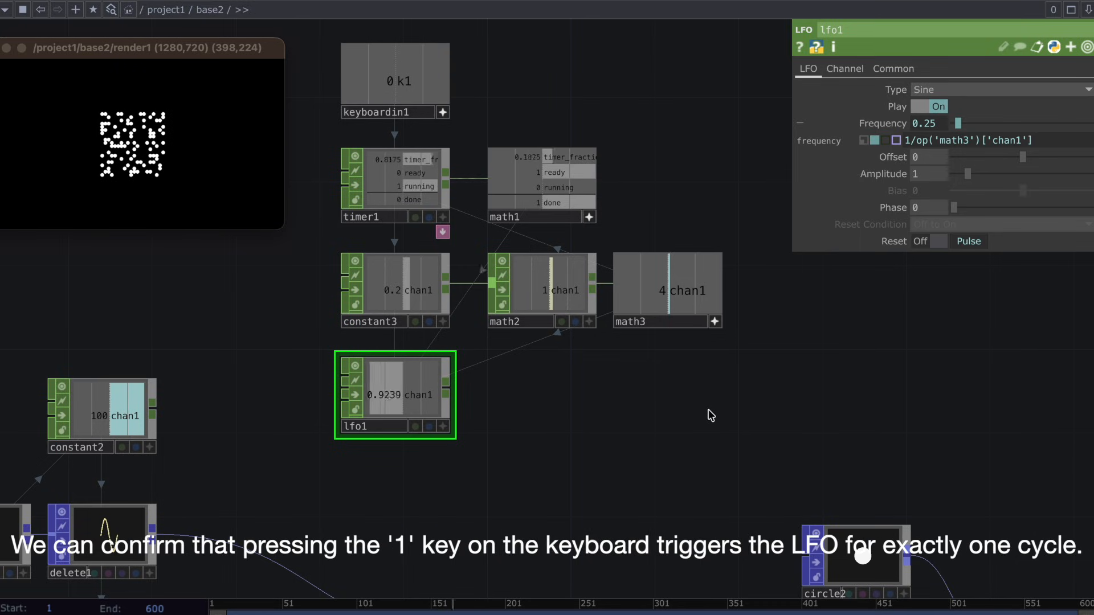
key("1")
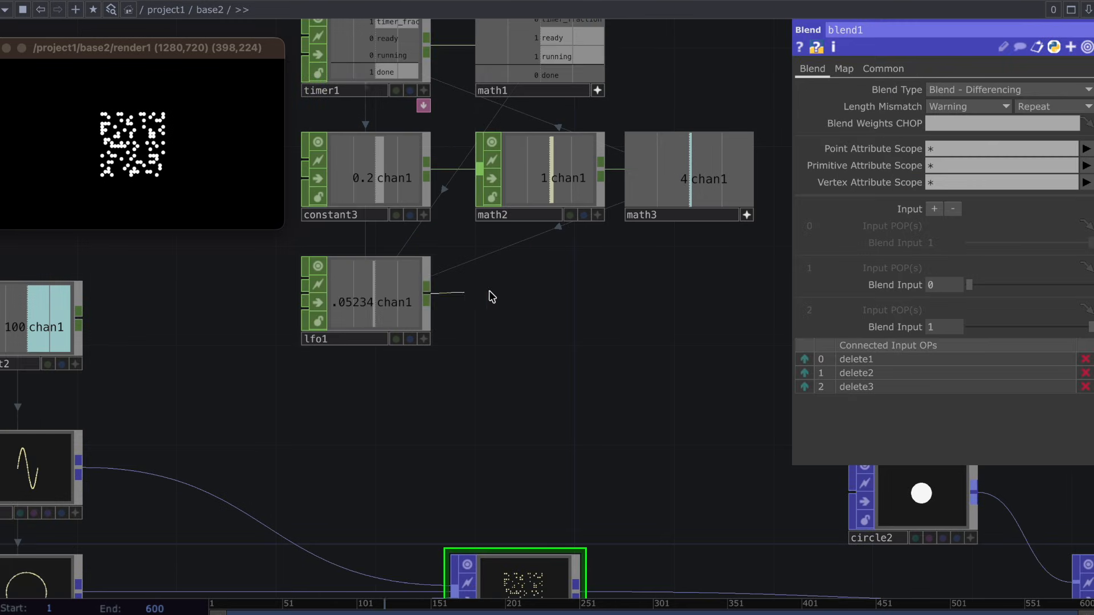
Add an S Curve CHOP beside lfo1, taking lfo1's output as its input.
key("Tab")
type("scur")
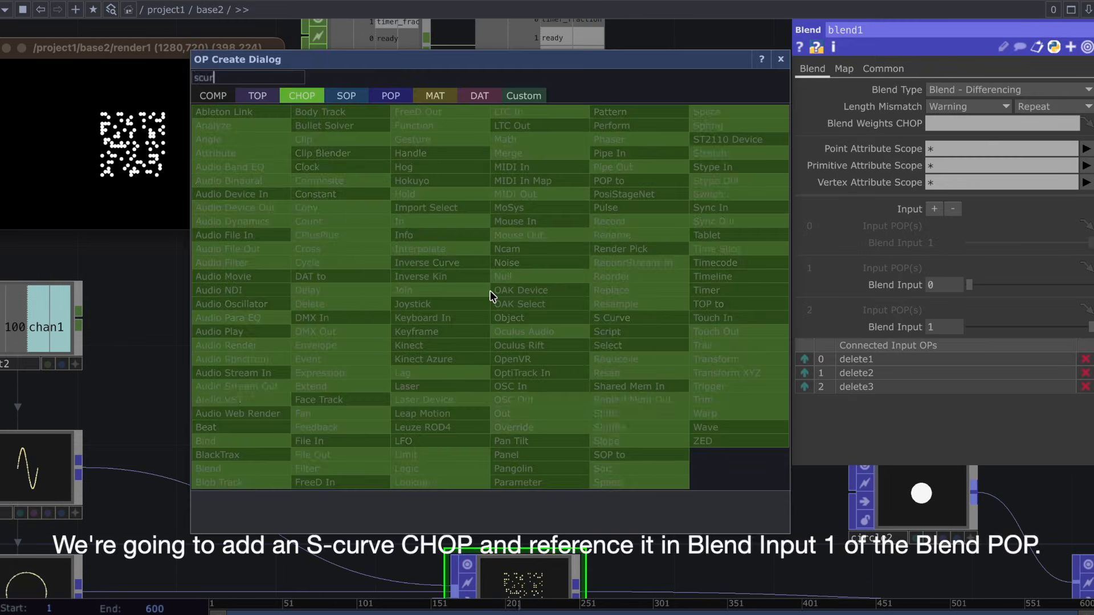
type("ve")
left_click(603, 320)
left_click(544, 317)
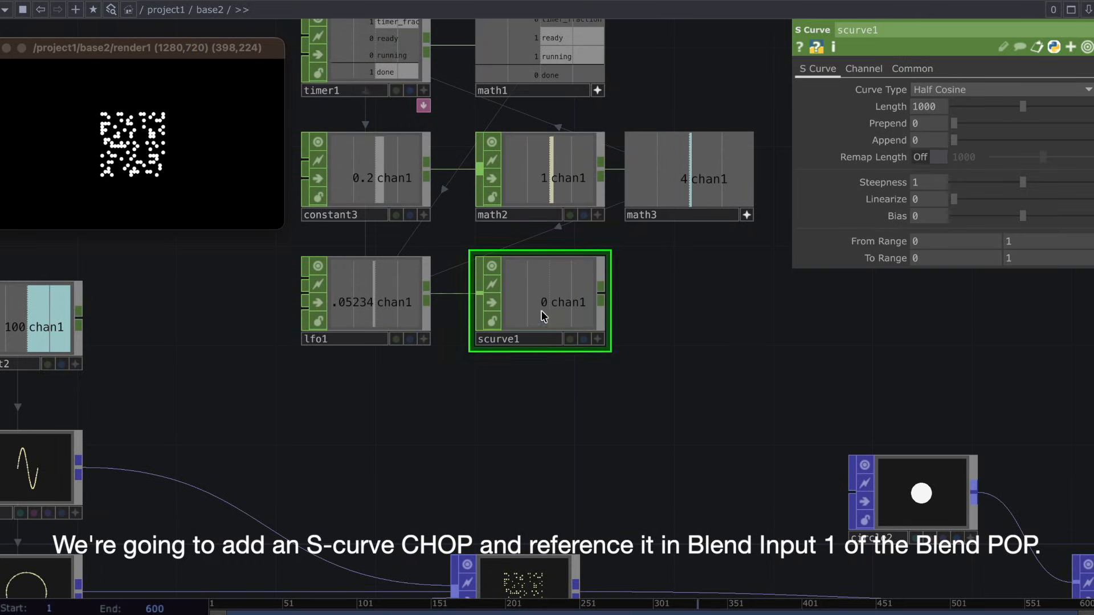
Reference chan1 of scurve1 in Blend Input 1 of blend1.
left_click(535, 564)
left_click(598, 340)
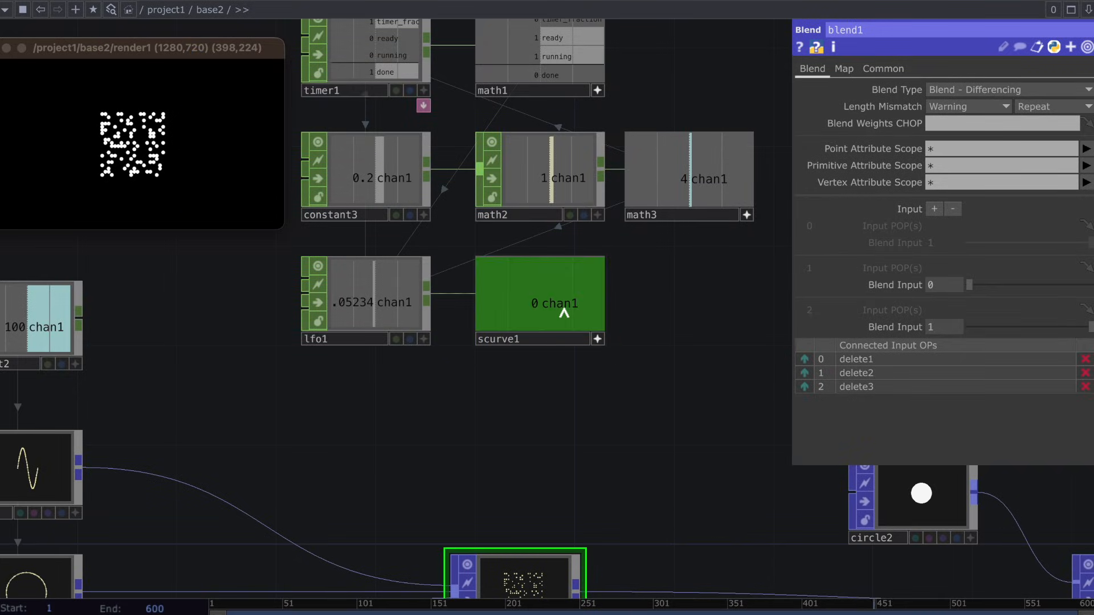
left_click_drag(923, 292, 925, 289)
left_click(934, 287)
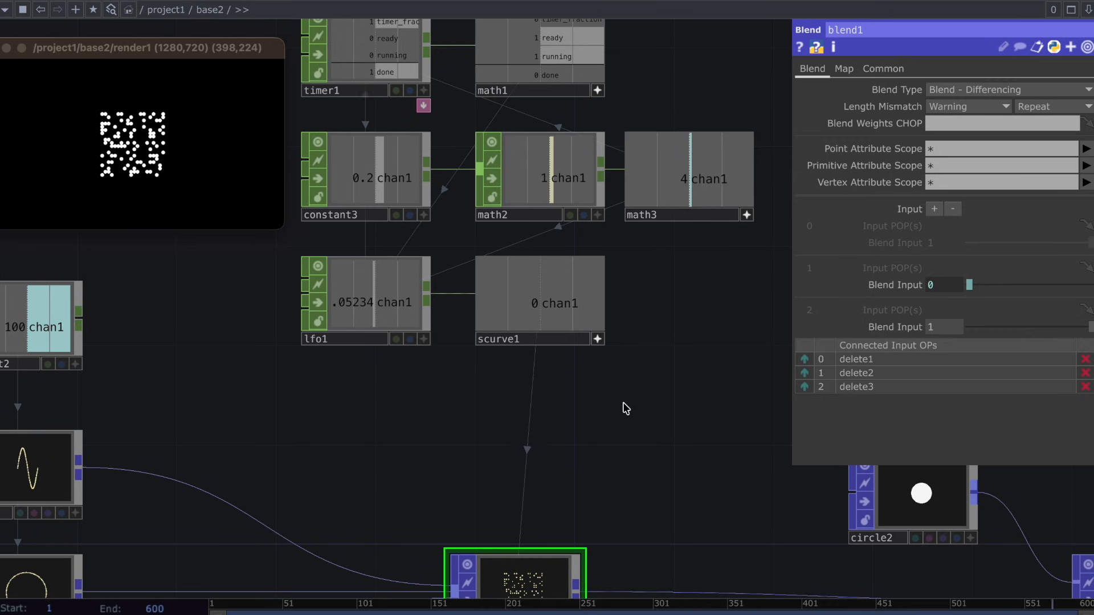
Disconnect delete3 from blend1 to test the morph with only two inputs, and reconnect it as the third input.
left_click_drag(620, 419, 629, 385)
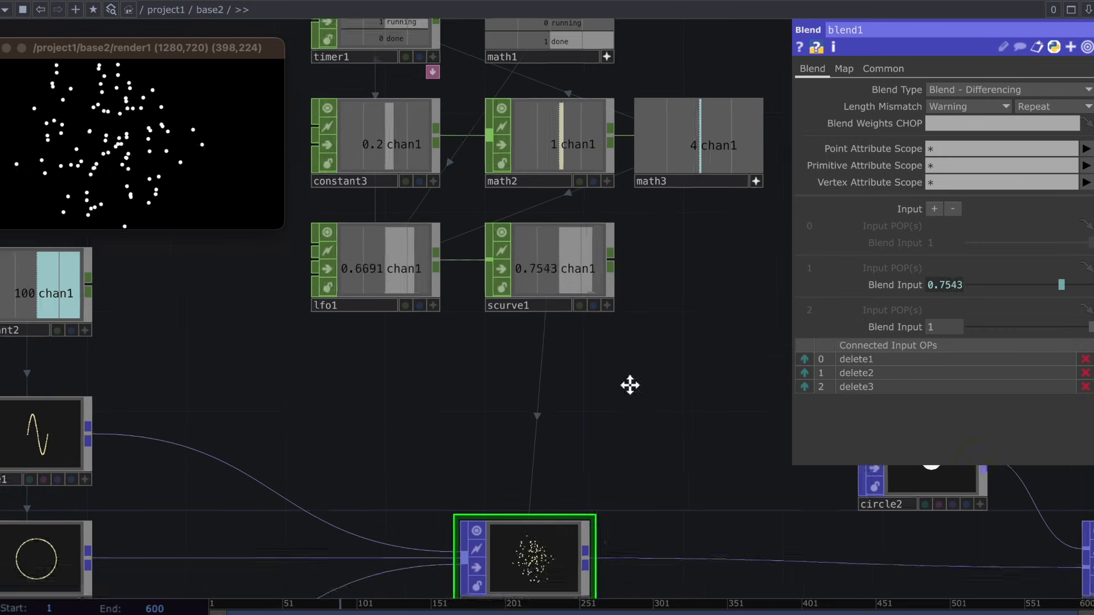
scroll(630, 385, "down", 2)
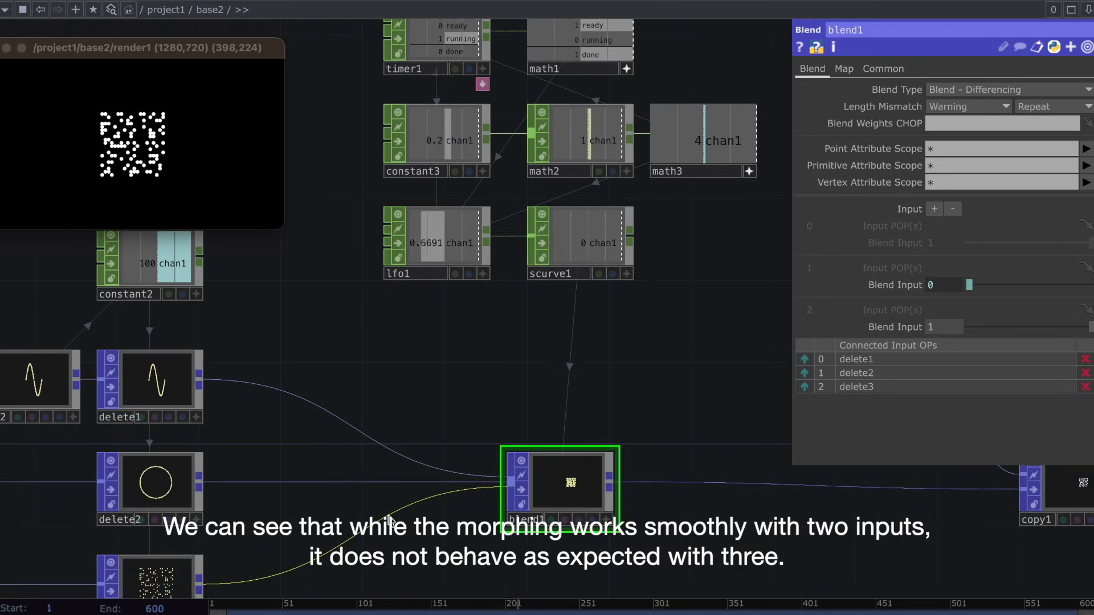
right_click(401, 516)
left_click(416, 561)
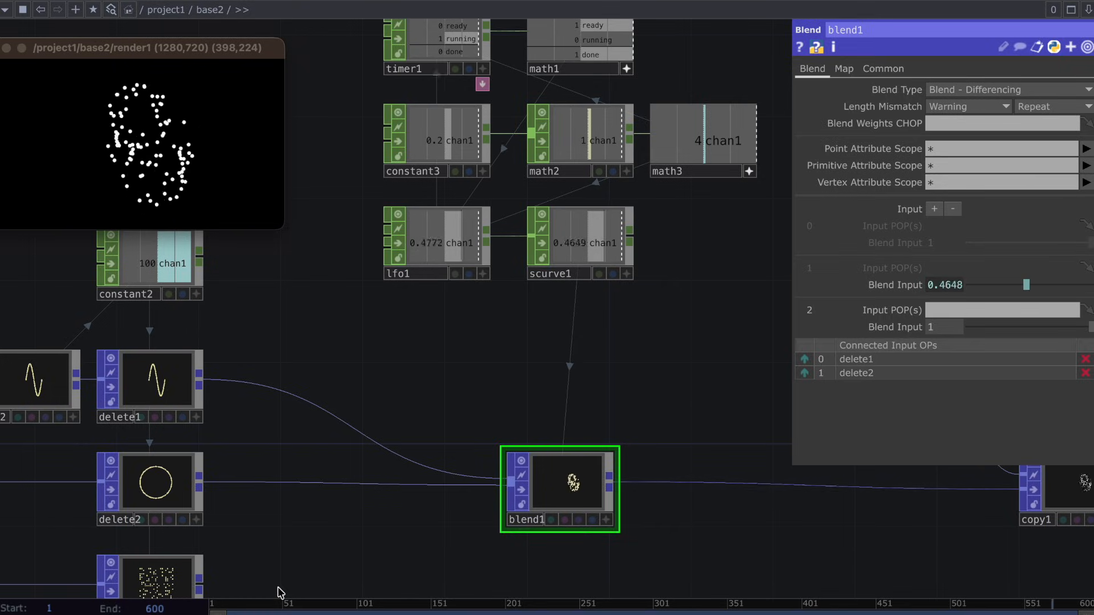
left_click_drag(314, 545, 316, 505)
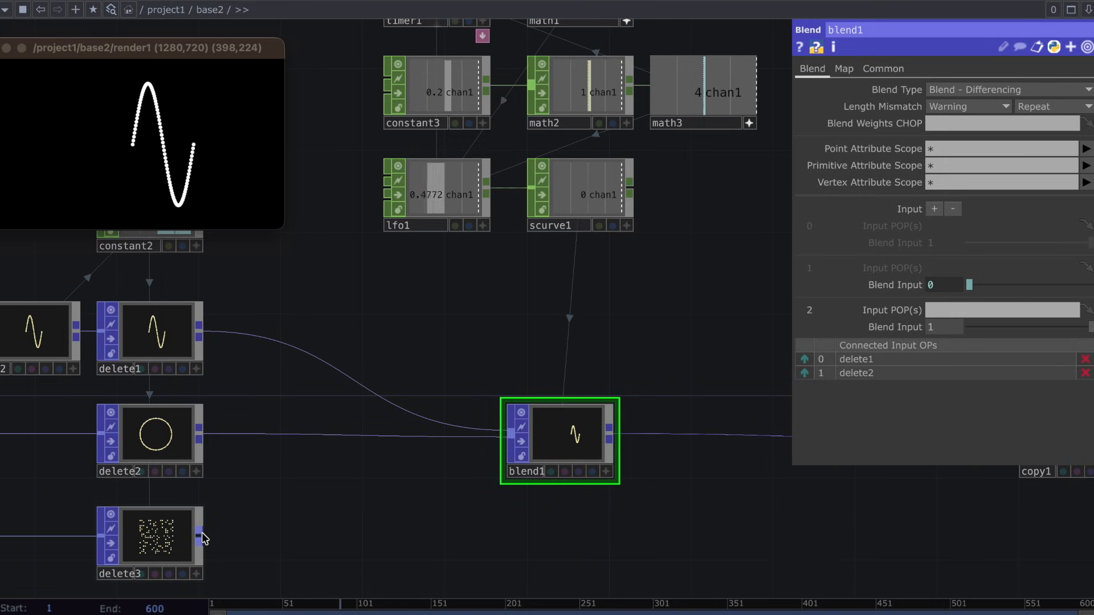
left_click_drag(199, 531, 534, 450)
left_click_drag(533, 446, 533, 446)
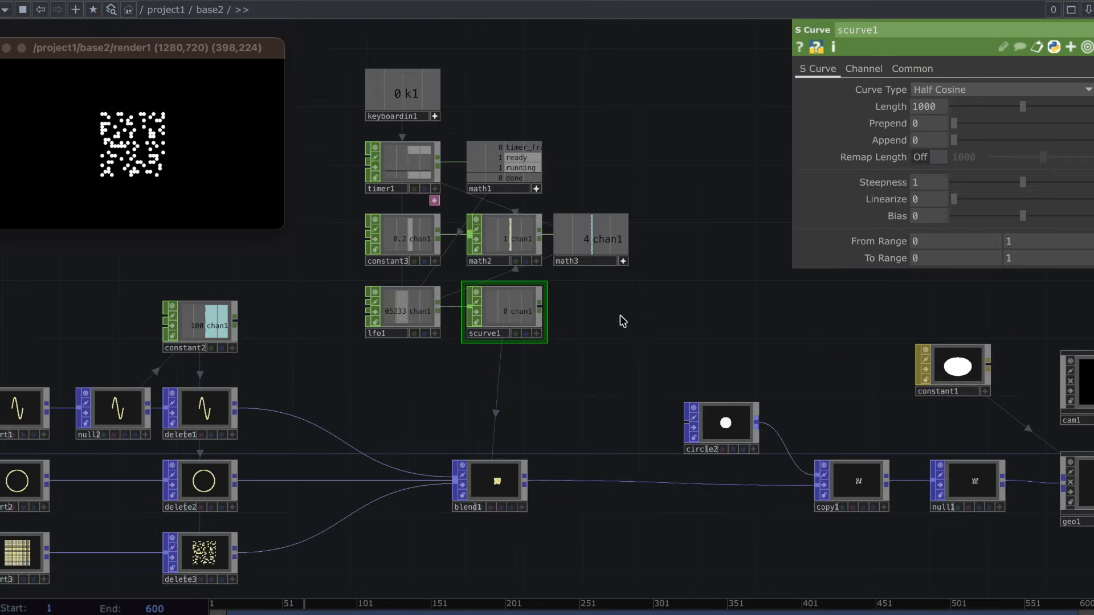
Move the whole group of keyboard, timer, constant, math, LFO and S Curve CHOPs further up, away from blend1.
scroll(620, 316, "down", 2)
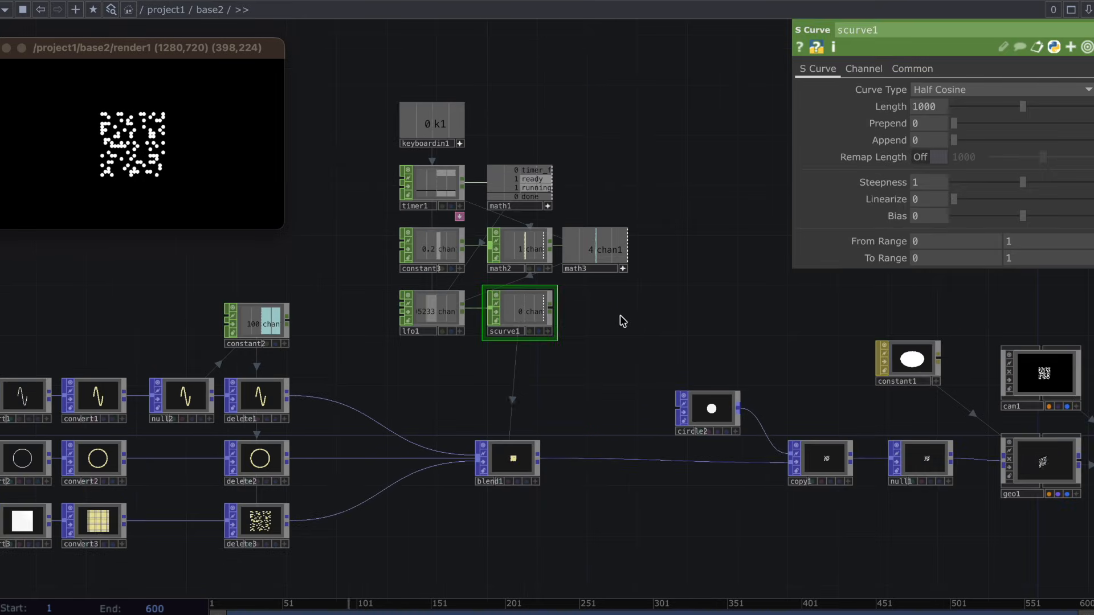
left_click_drag(620, 317, 429, 127)
left_click_drag(434, 315, 435, 215)
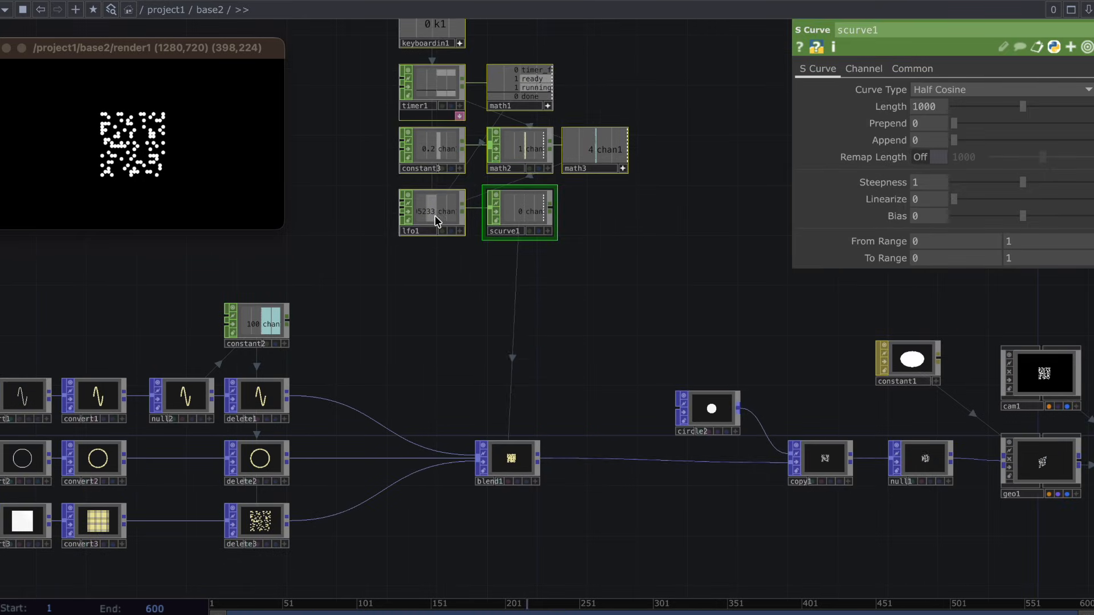
Add a Delay CHOP below scurve1, fed by scurve1's output.
scroll(587, 234, "up", 2)
left_click_drag(535, 213, 521, 306)
type("delay")
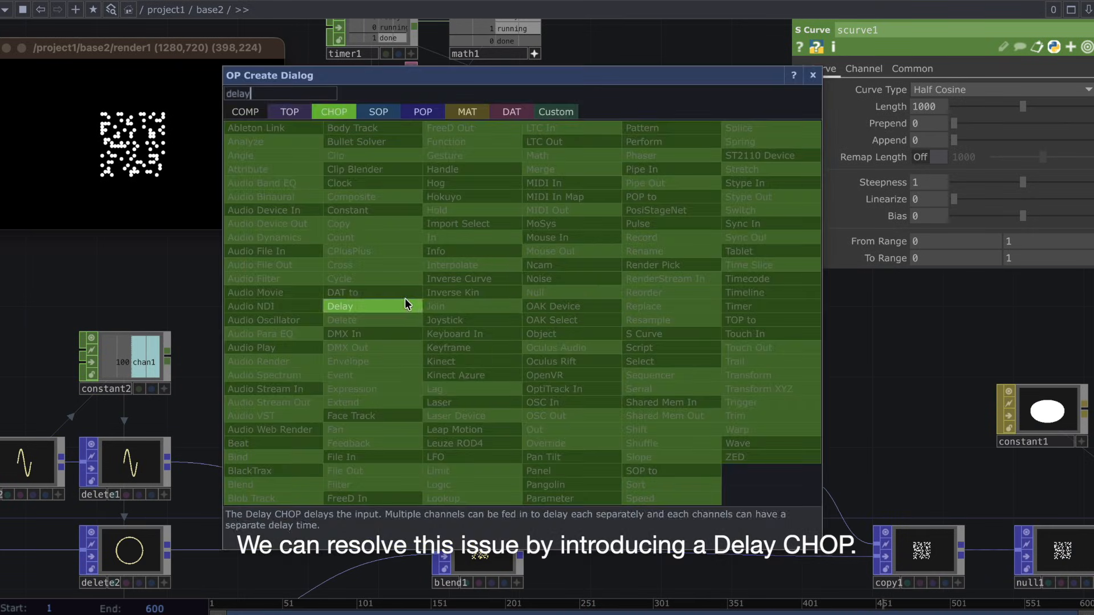
left_click(404, 302)
left_click(484, 291)
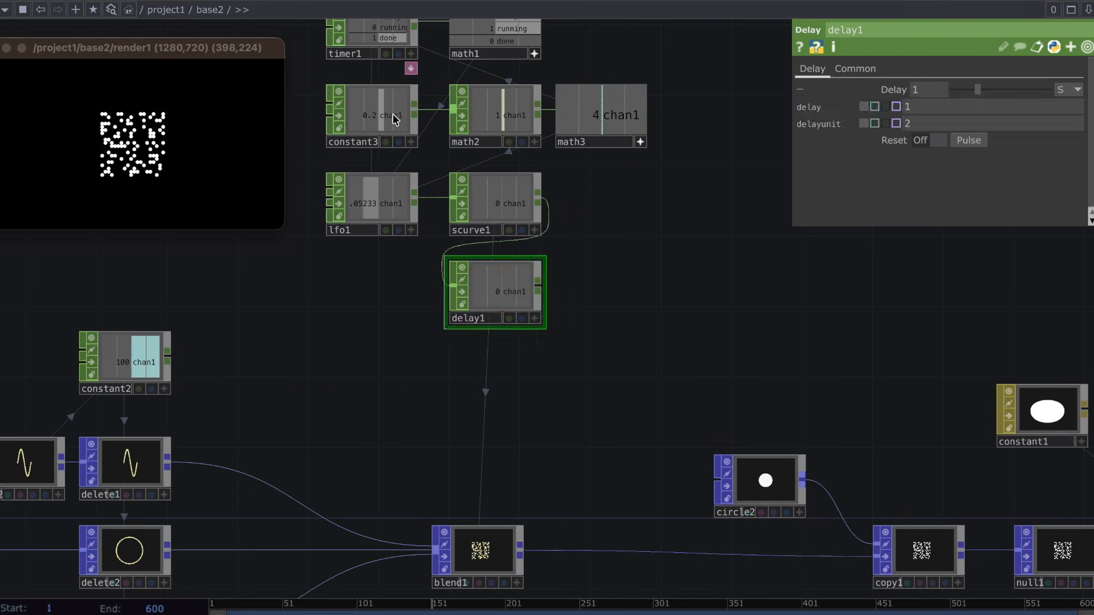
Reference timer1's Length parameter in delay1's Delay and divide it by 3, giving op('timer1').par.length/3.
left_click(382, 44)
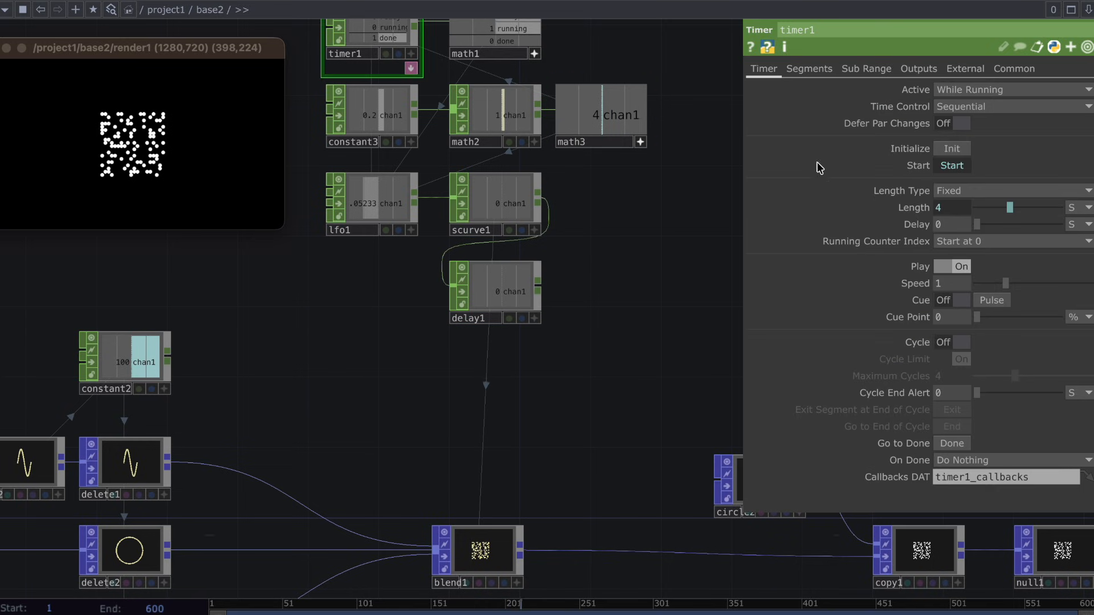
right_click(896, 214)
left_click(787, 144)
left_click(500, 294)
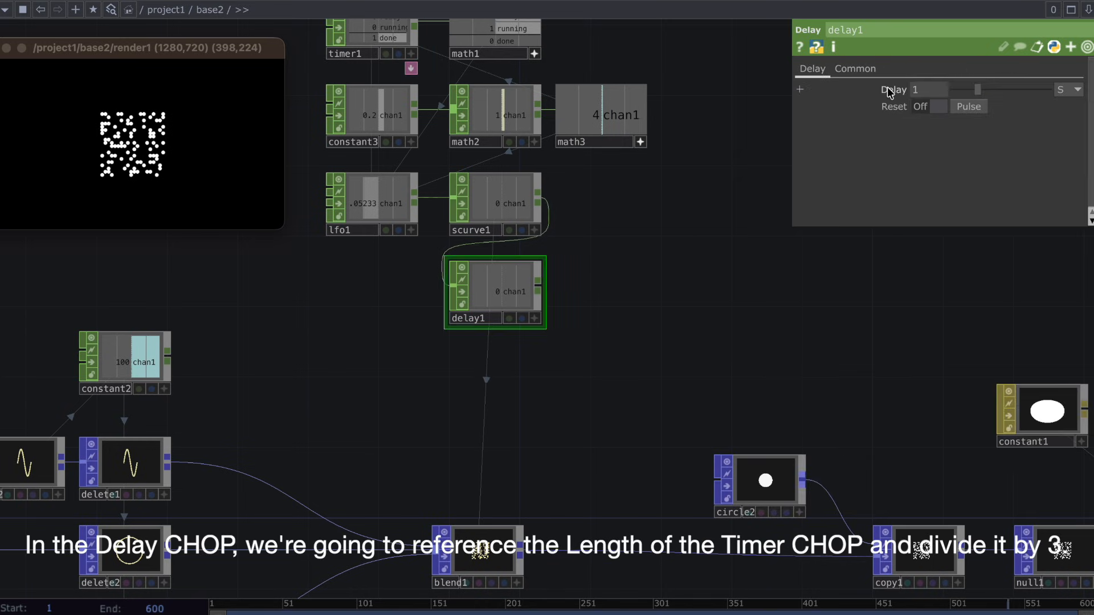
left_click(883, 91)
left_click(874, 107)
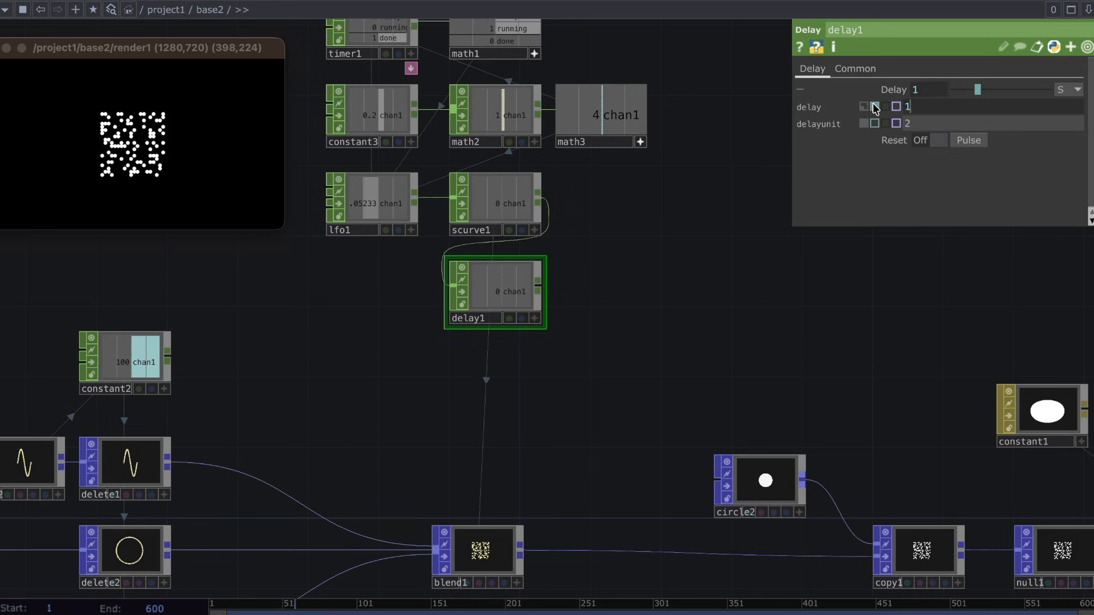
left_click(914, 104)
right_click(913, 106)
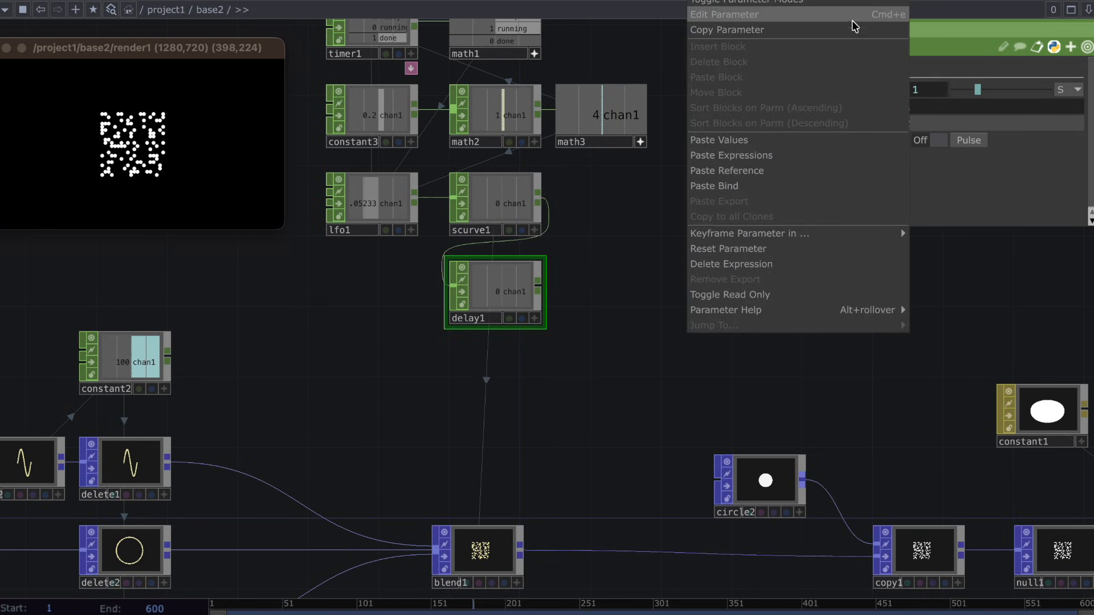
left_click(855, 169)
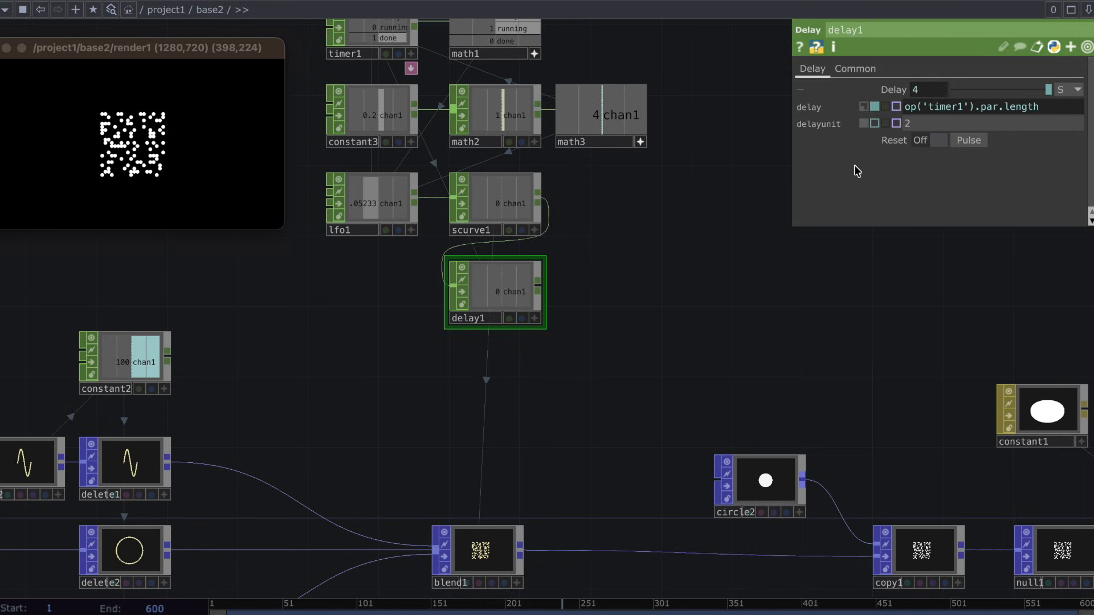
left_click(1047, 108)
type("/3")
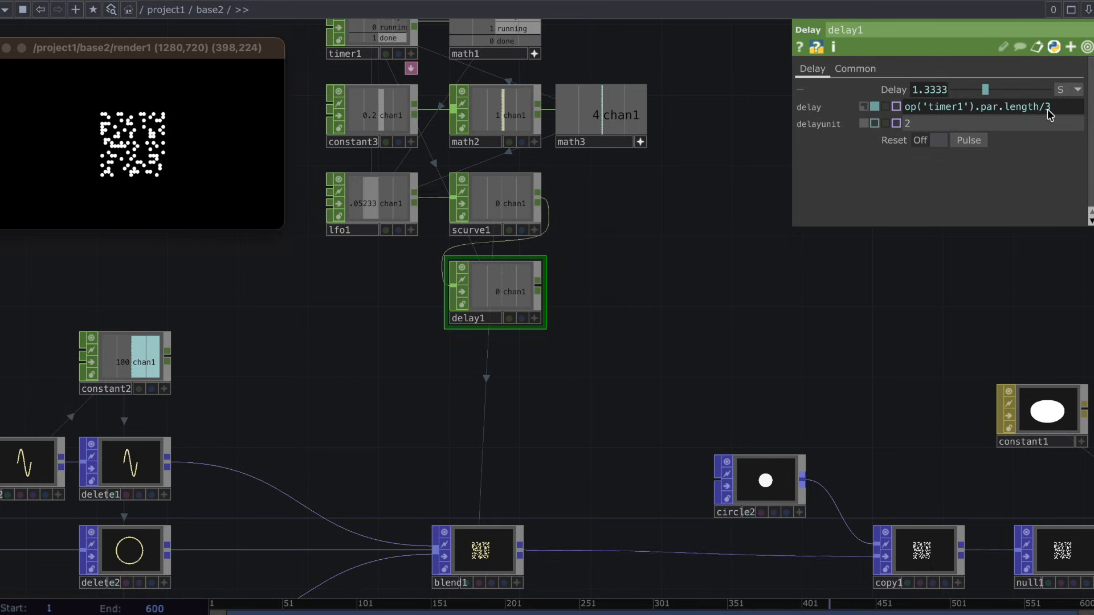
key("Return")
Reference k1 of keyboardin1 in delay1's Reset pulse.
left_click_drag(610, 47, 610, 270)
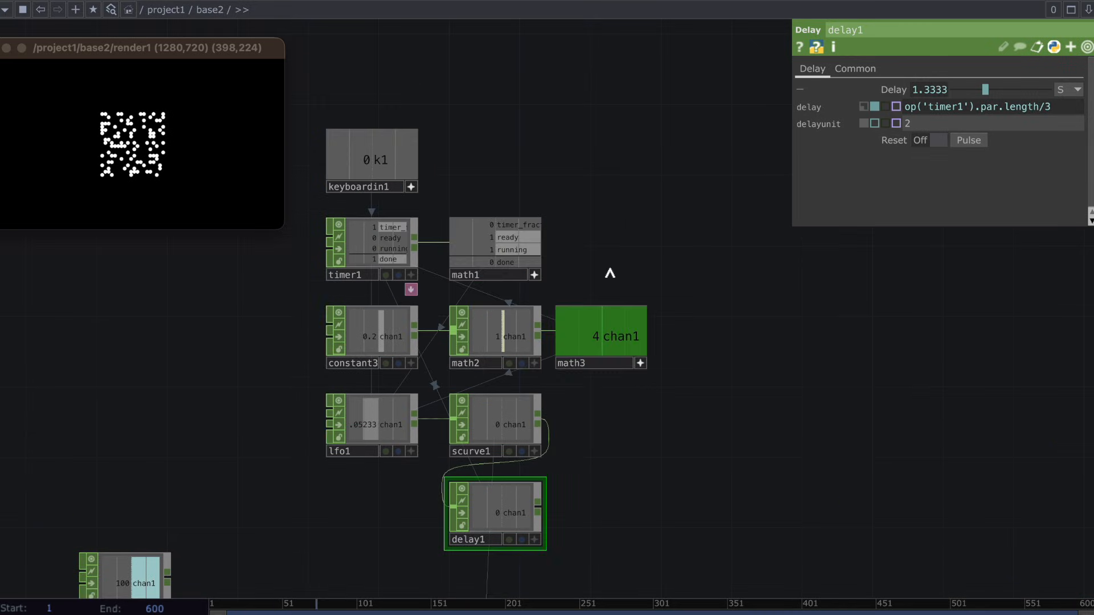
scroll(611, 270, "down", 1)
left_click_drag(869, 160, 973, 143)
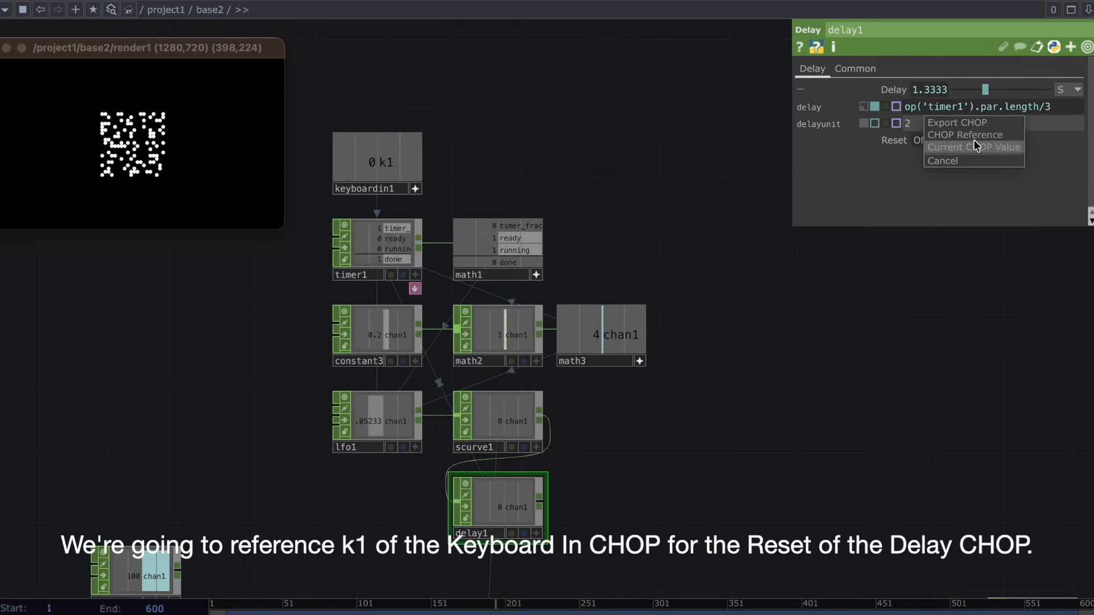
left_click(975, 139)
Reference chan1 of delay1 in Blend Input 2 of blend1.
left_click_drag(729, 487, 706, 254)
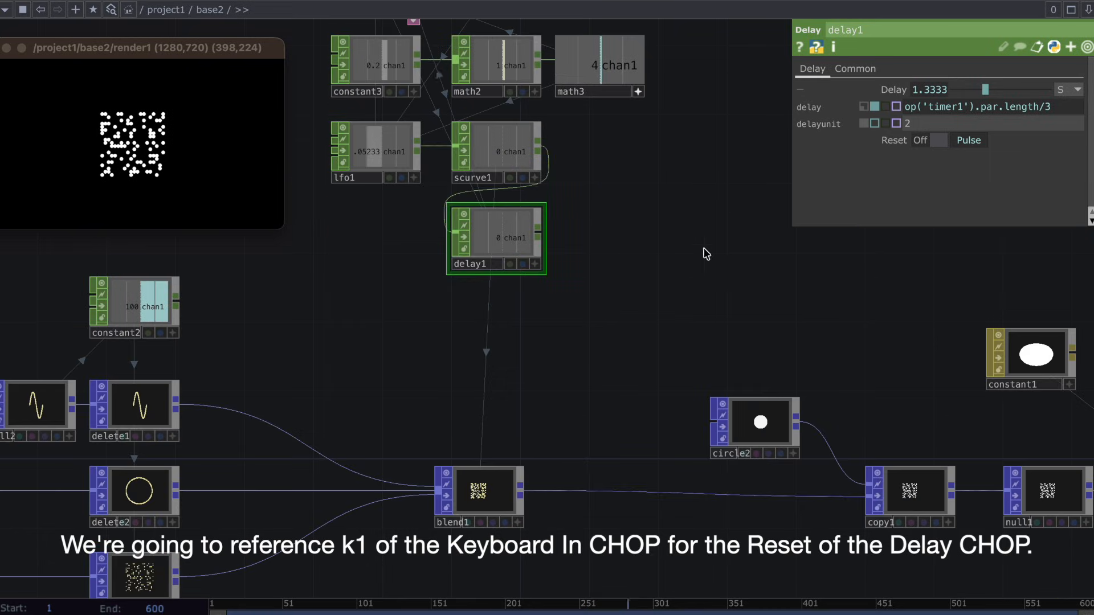
left_click(504, 497)
left_click(534, 264)
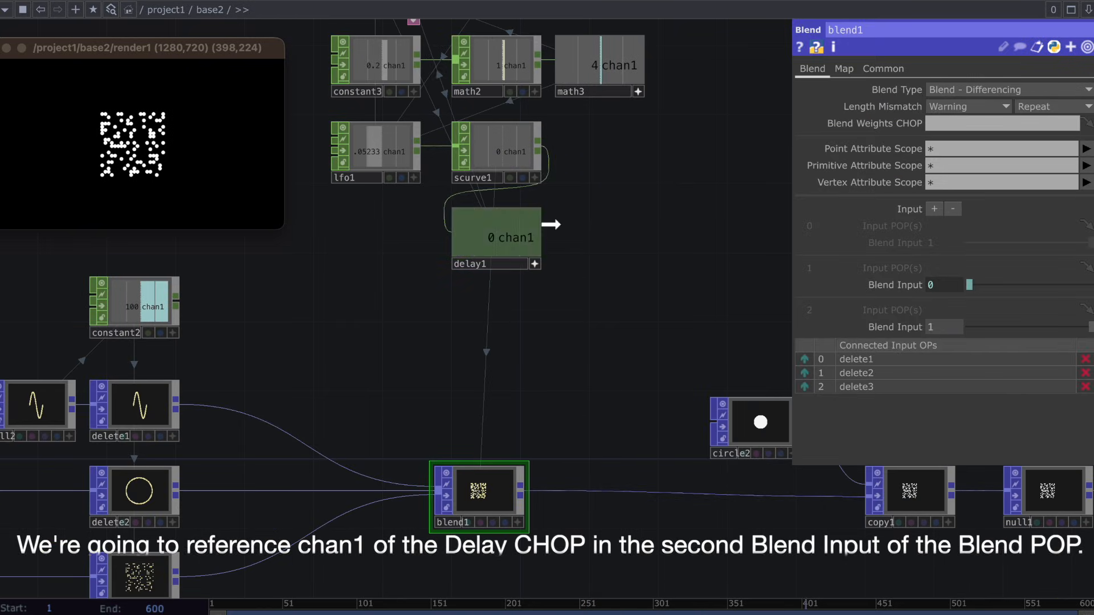
left_click_drag(910, 326, 912, 328)
left_click(929, 325)
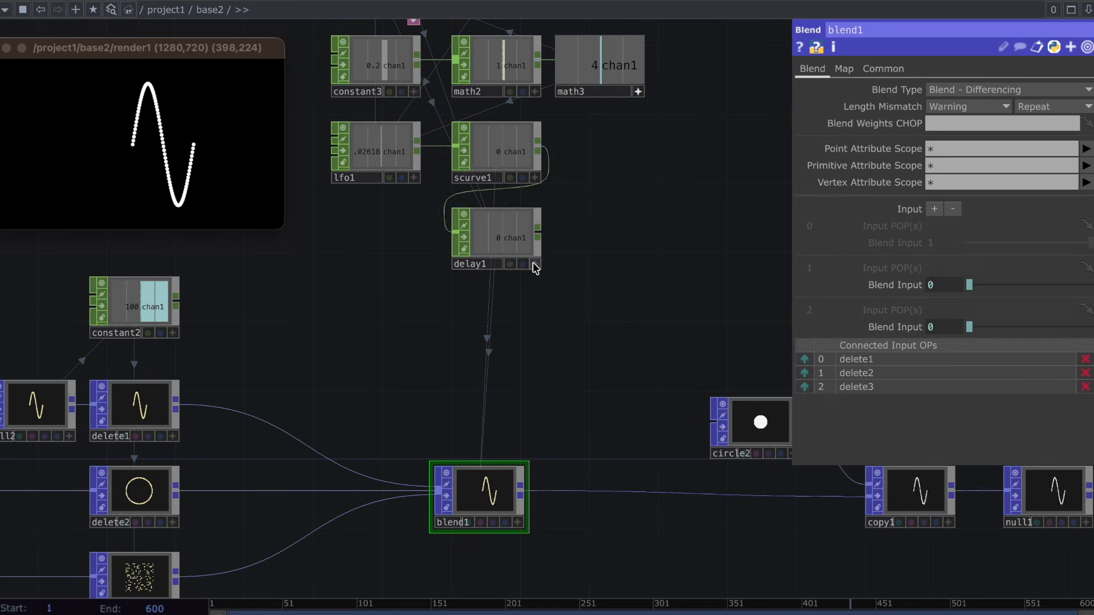
Duplicate the node chain from grid1 to delete3 twice, placing the two copies in rows below it.
key("h")
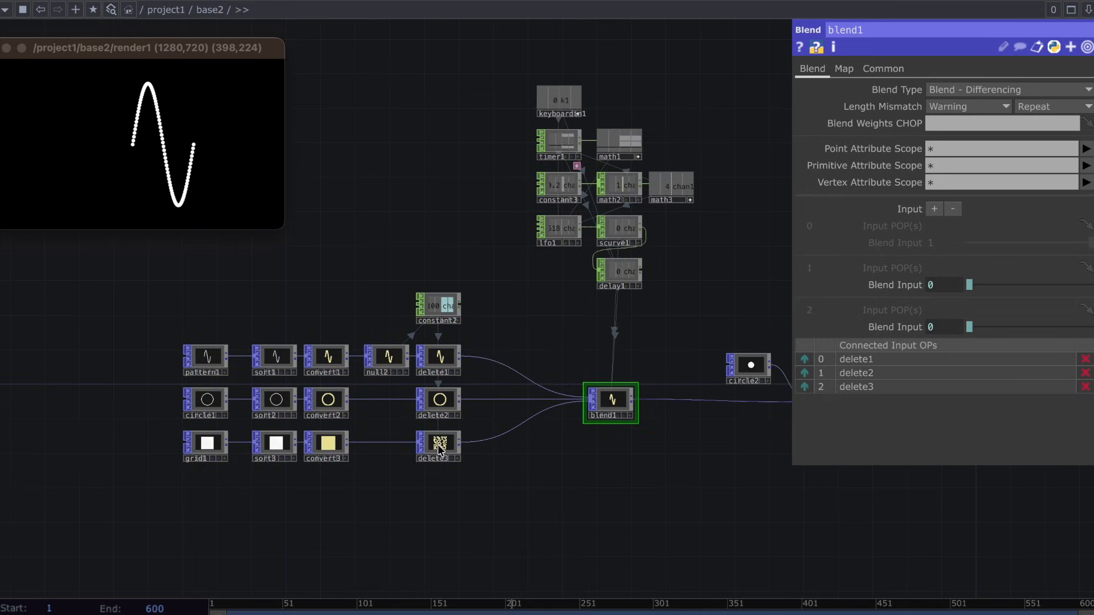
left_click(438, 446)
left_click_drag(457, 489, 198, 438)
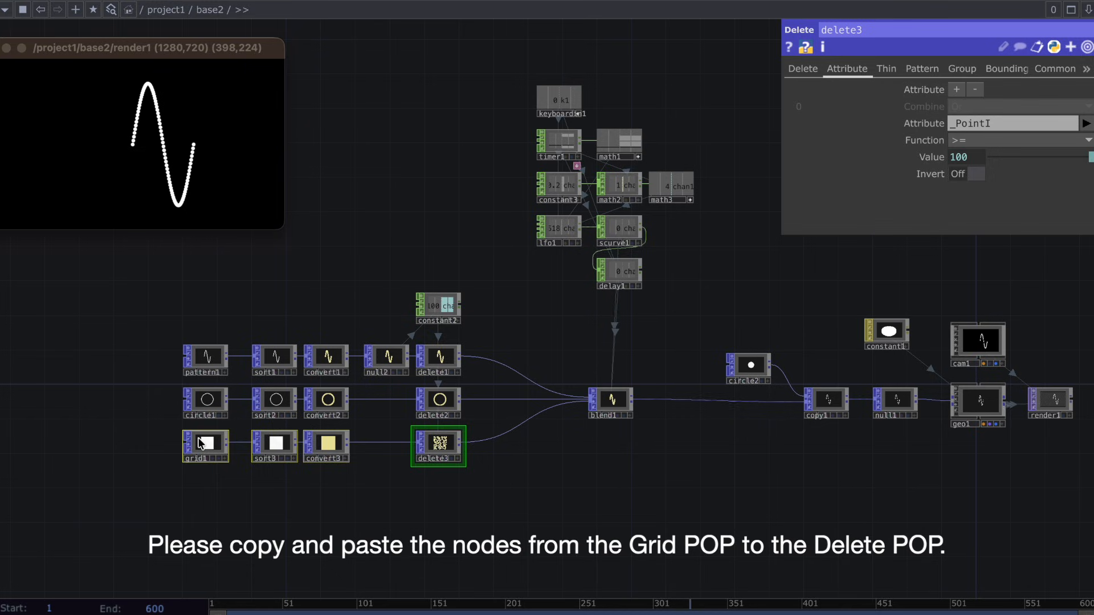
key("ctrl+c")
key("ctrl+v")
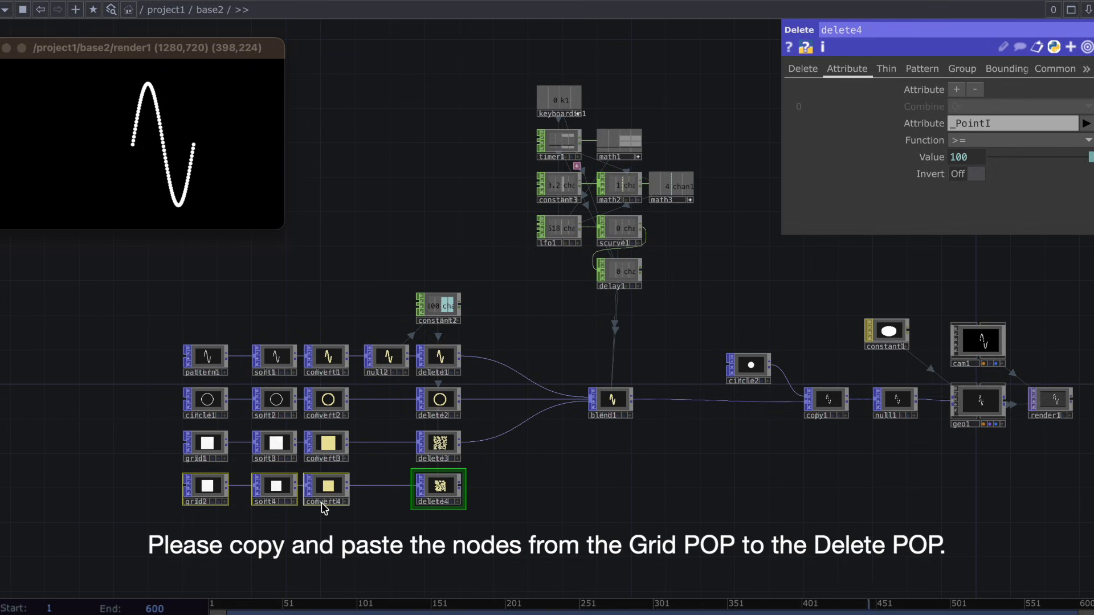
key("ctrl+v")
Delete the Grid POP of the lowest chain and replace grid2 with a Sphere POP feeding sort4.
left_click(207, 528)
key("Delete")
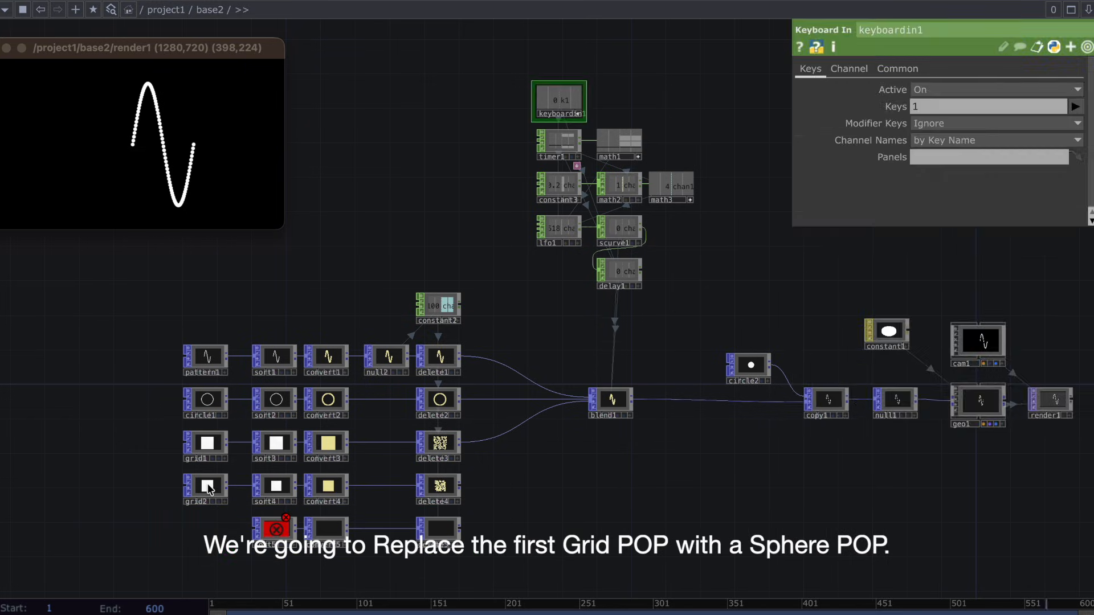
key("Tab")
type("sph")
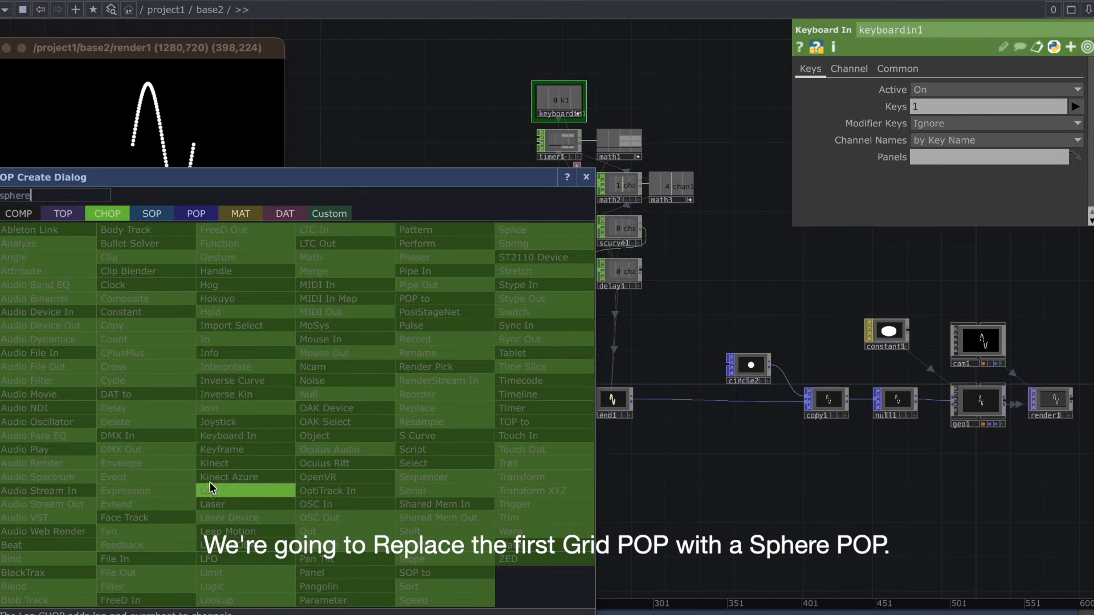
left_click(194, 214)
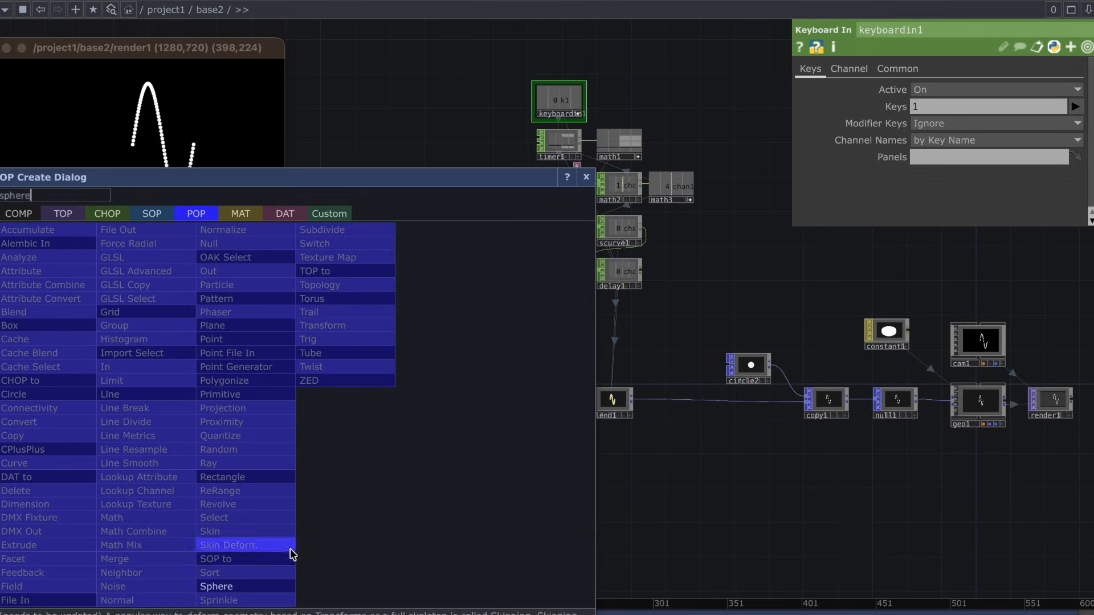
left_click(281, 586)
left_click(213, 491)
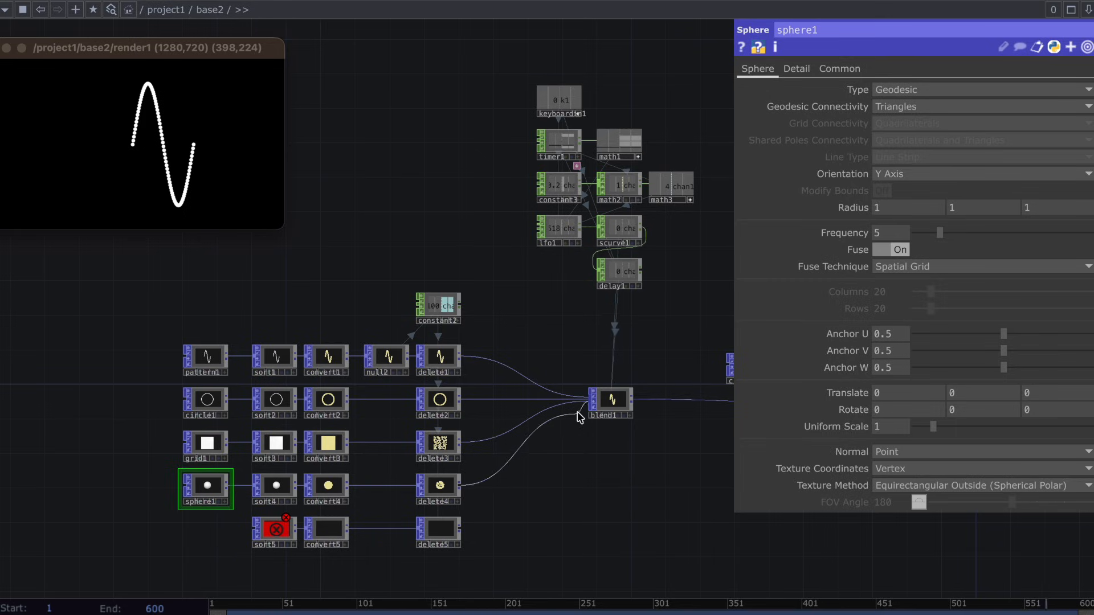
Connect delete4 to blend1 as its fourth input and inspect blend1's error information.
left_click_drag(580, 417, 590, 405)
middle_click(624, 393)
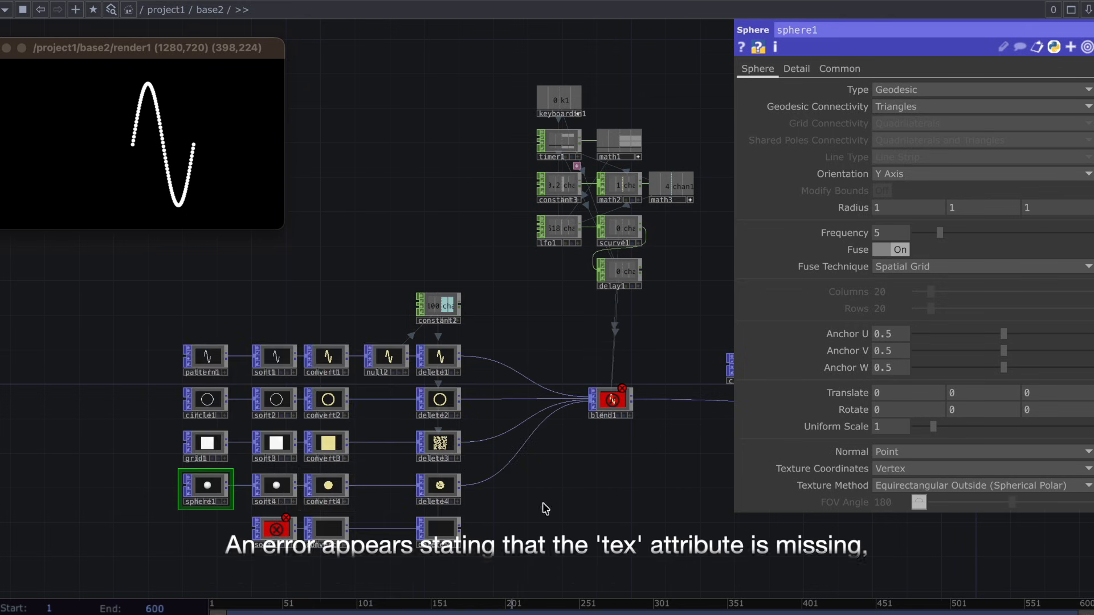
Insert an Attribute POP between sphere1 and sort4 and set its new attribute's name to Tex.
left_click_drag(169, 486, 158, 483)
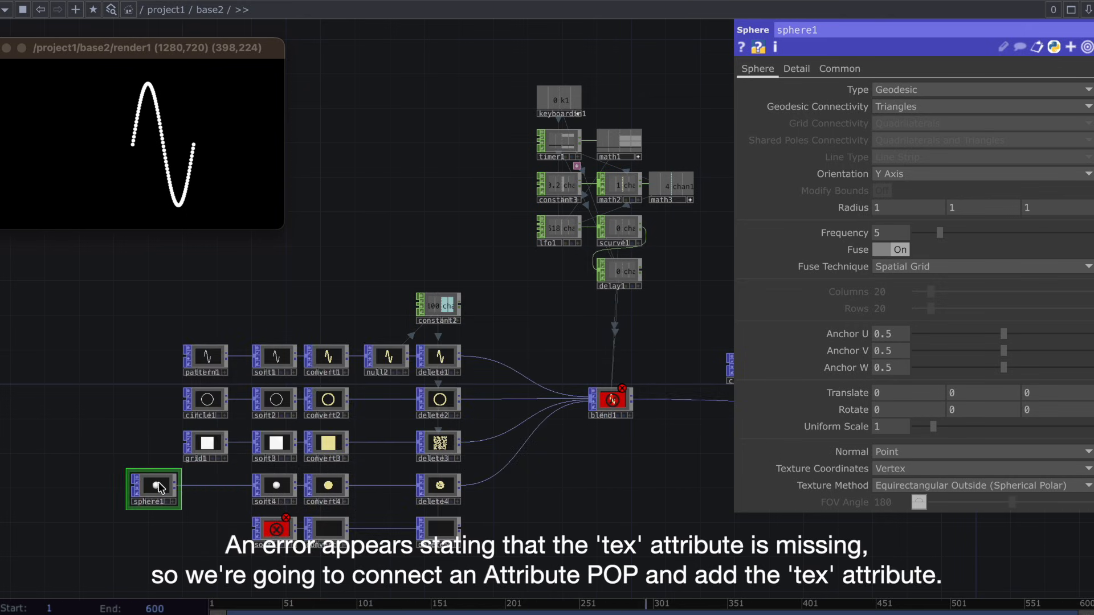
right_click(207, 485)
left_click(236, 466)
type("attr")
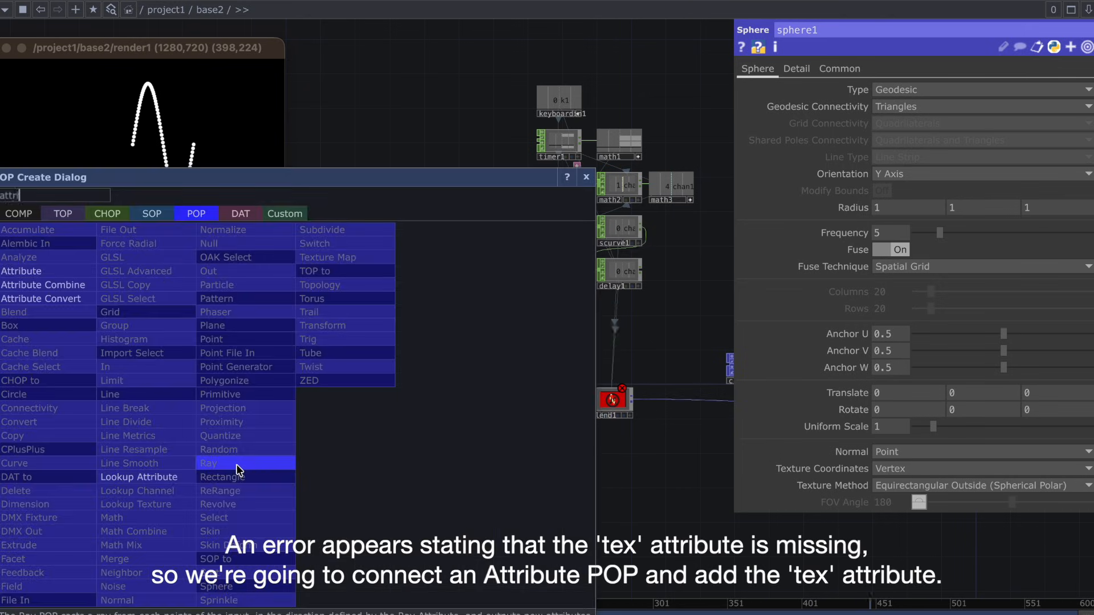
type("ibute")
left_click(56, 271)
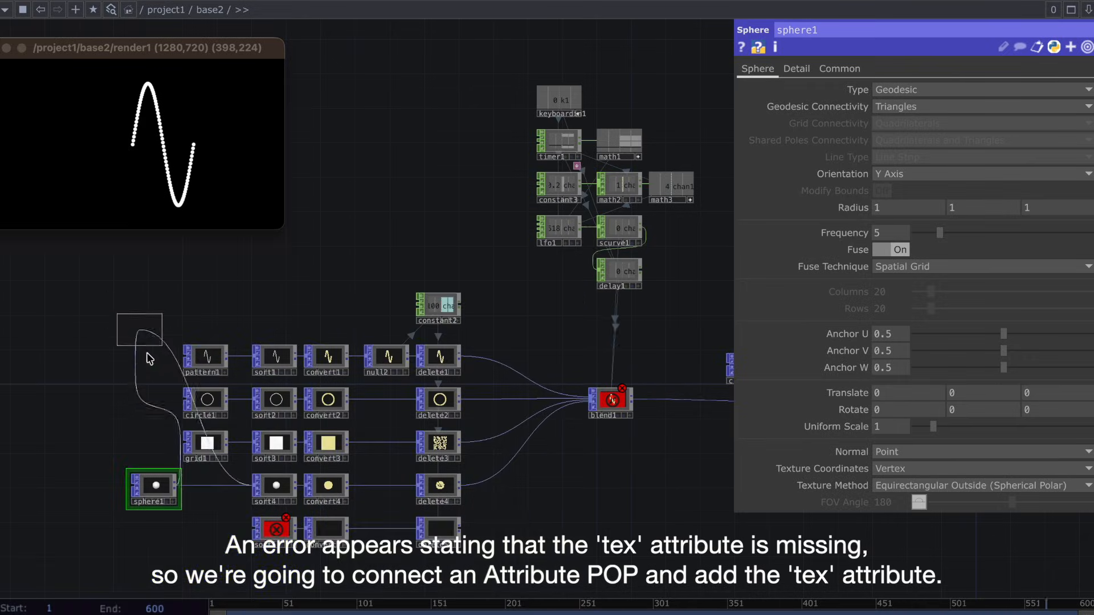
left_click(212, 490)
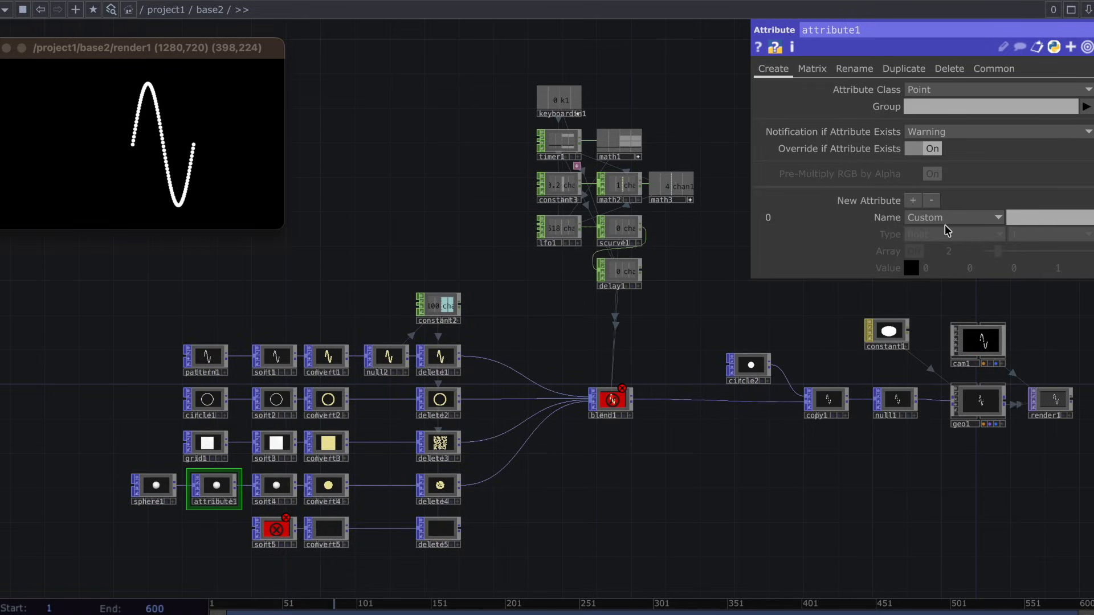
left_click(932, 221)
left_click(927, 283)
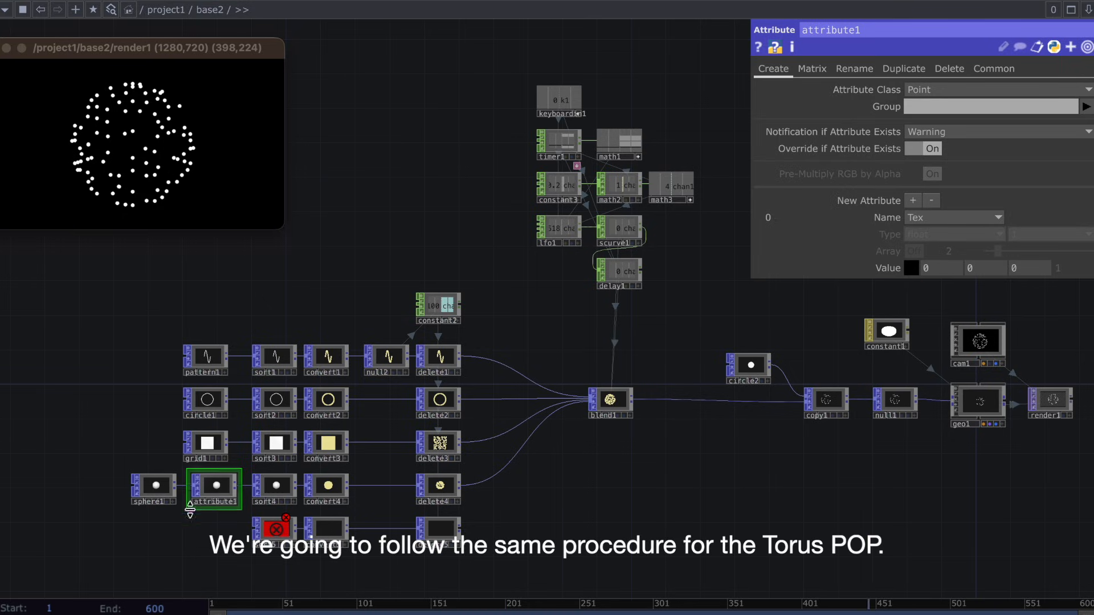
Add a Torus POP below sphere1 and connect it to the input of sort5.
key("Tab")
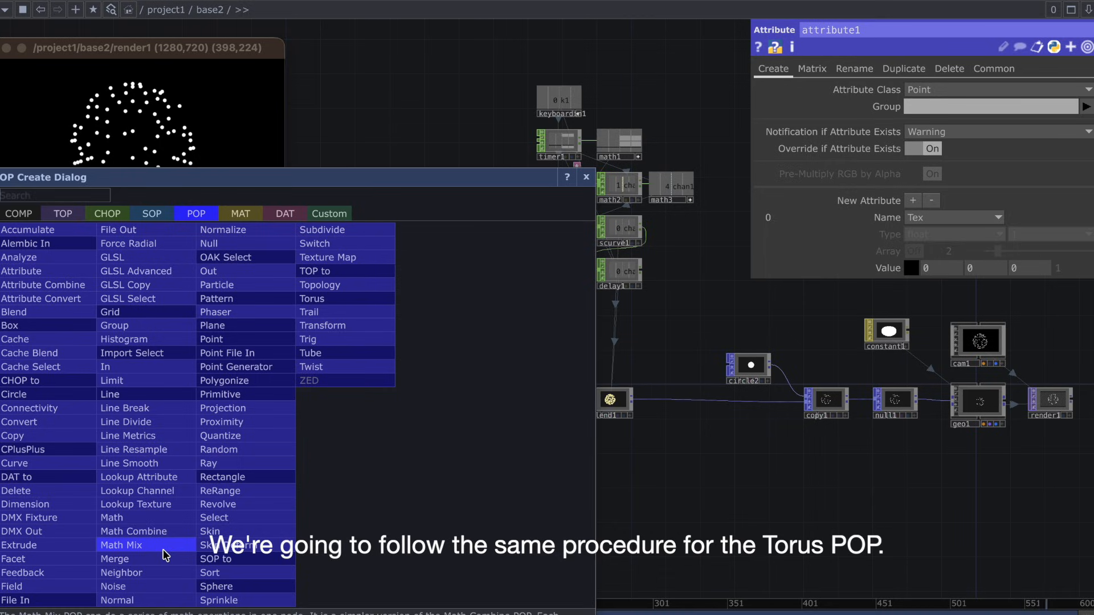
type("torus")
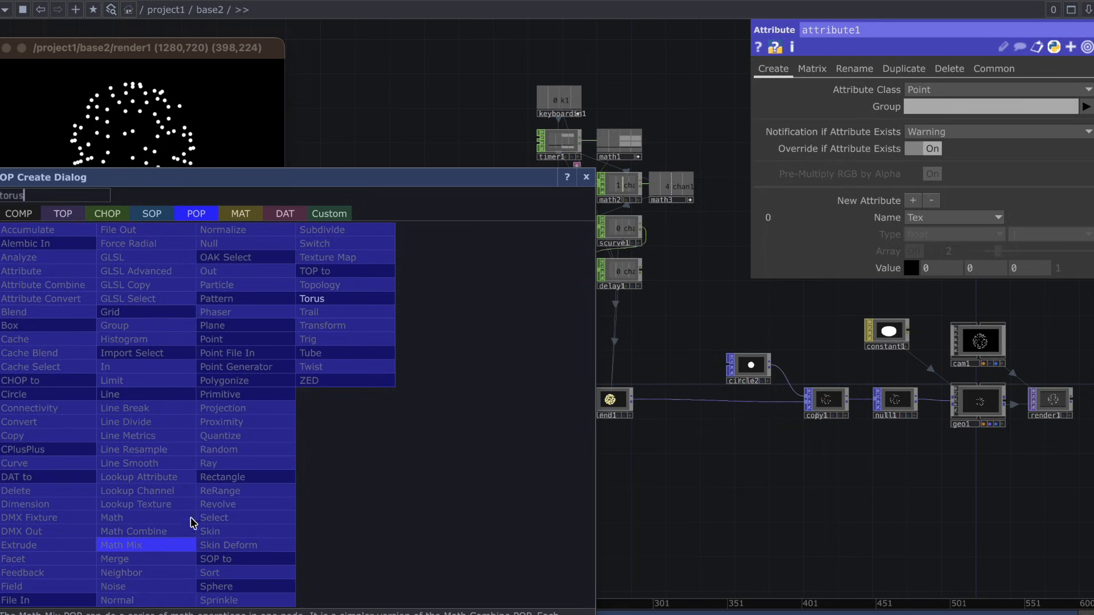
left_click(378, 298)
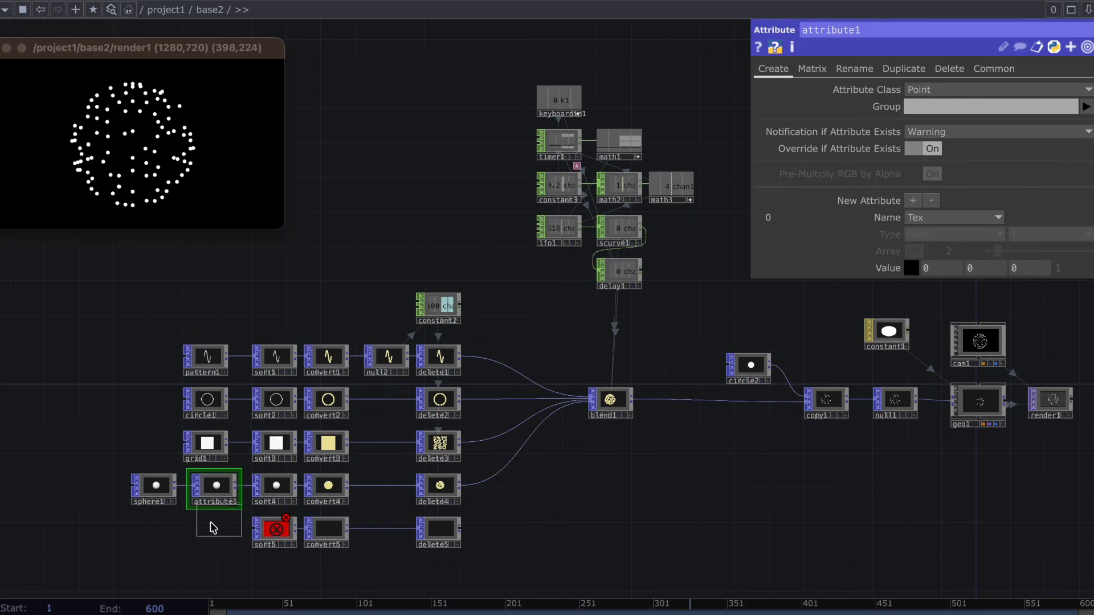
left_click(153, 535)
left_click_drag(176, 525, 261, 528)
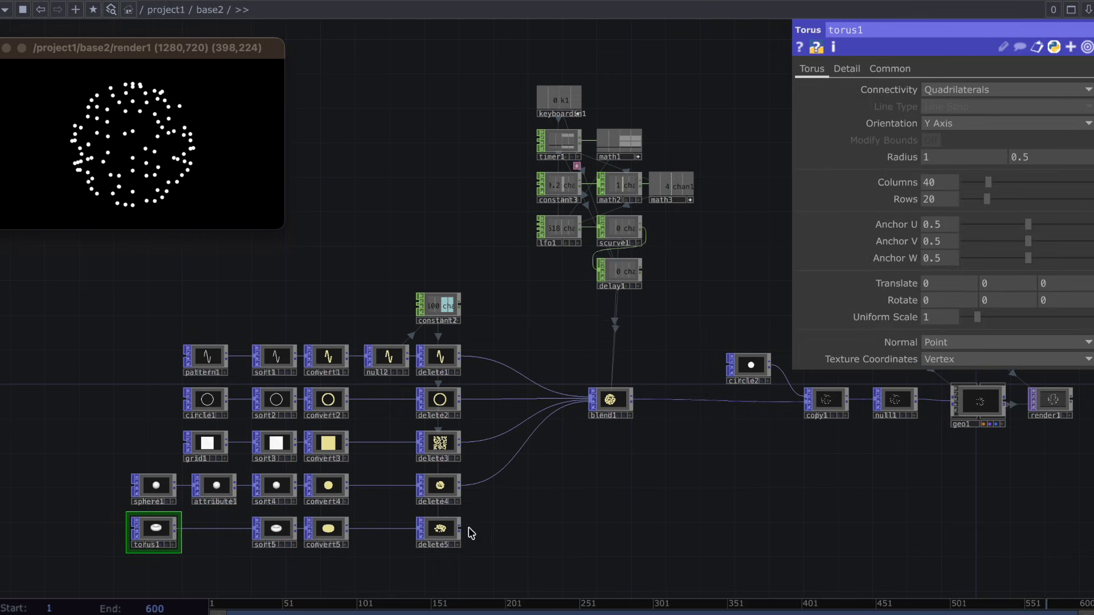
Connect delete5 to blend1 as its fifth input and inspect blend1's error information.
left_click_drag(461, 528, 615, 402)
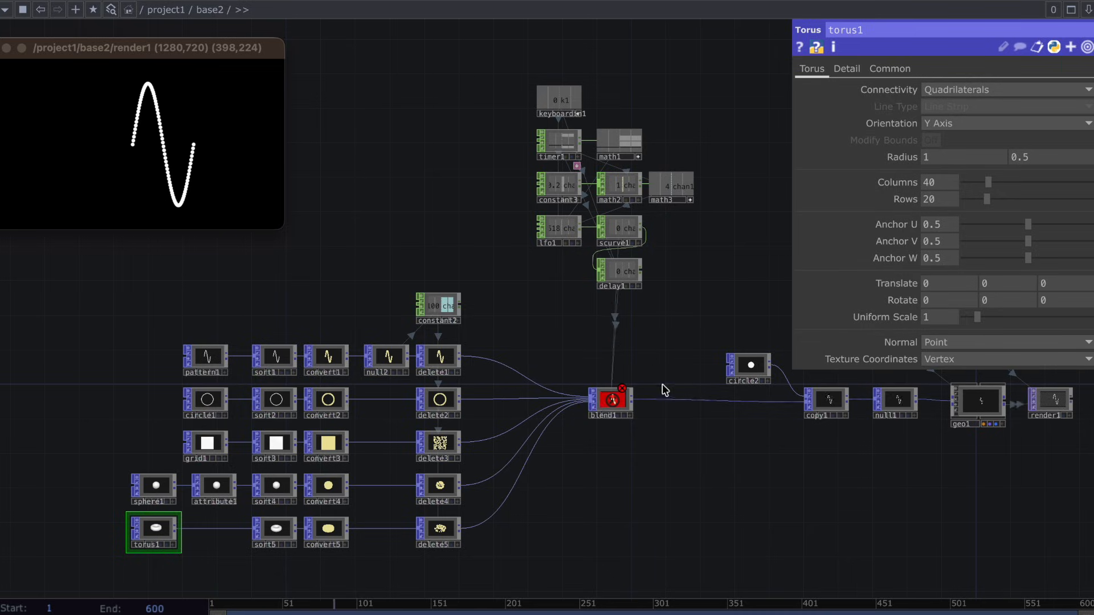
middle_click(624, 395)
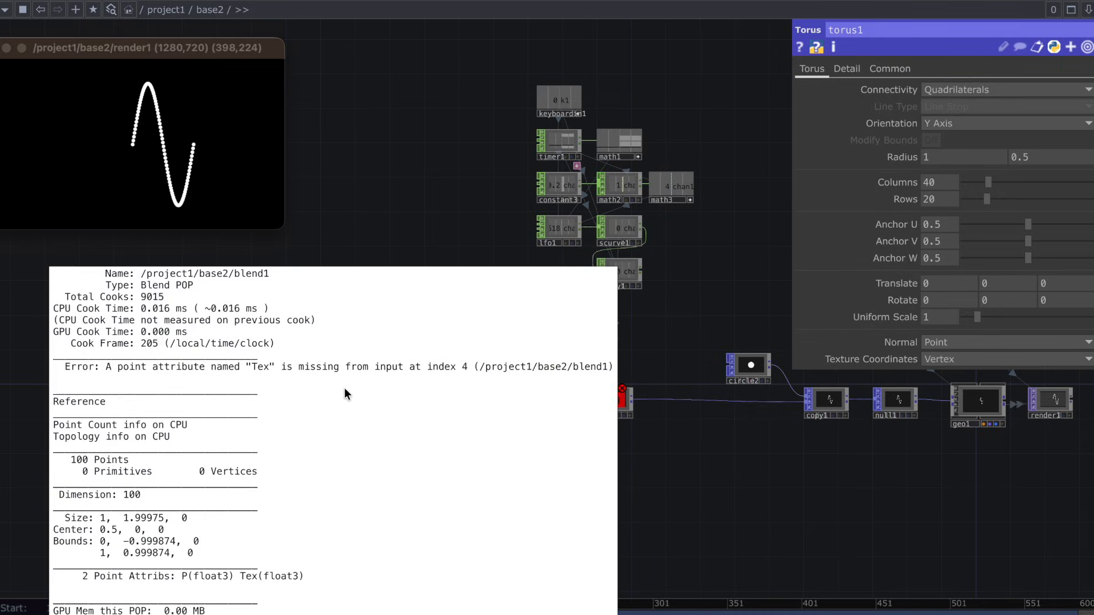
left_click(768, 484)
Duplicate attribute1 and wire the copy between torus1 and sort5.
left_click(221, 489)
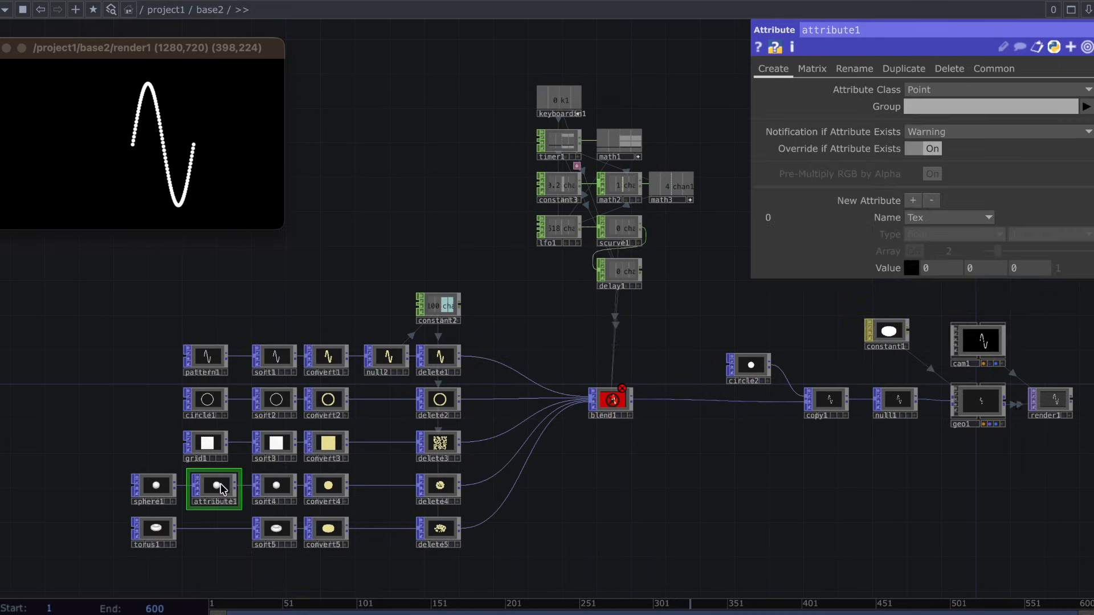
key("super+c")
key("super+v")
left_click_drag(176, 529, 251, 528)
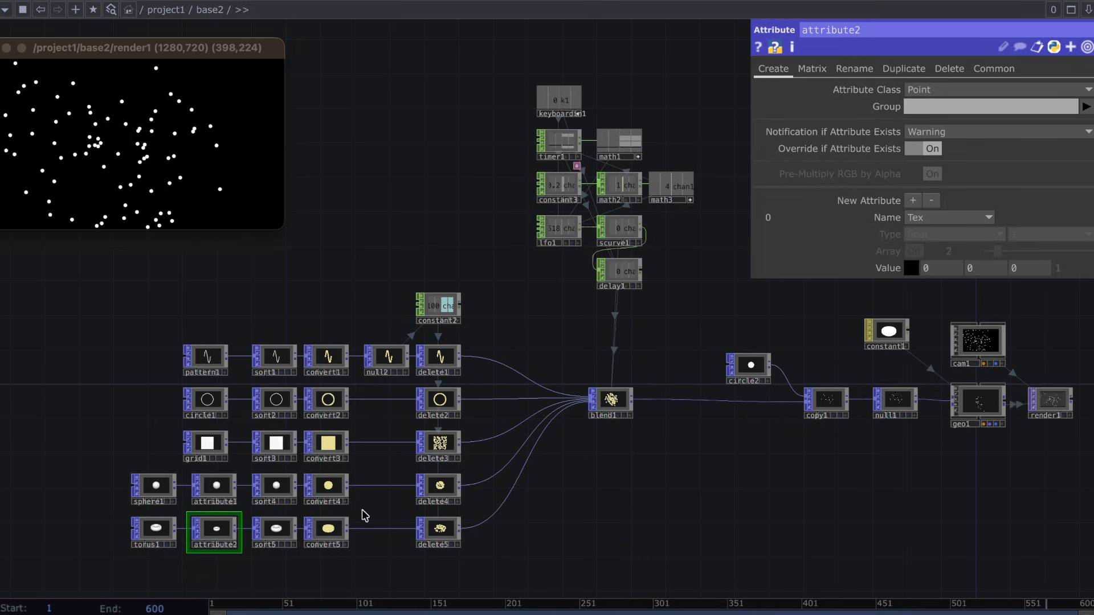
Duplicate the delay1 CHOP twice, stacking the two chained copies below it.
left_click(614, 402)
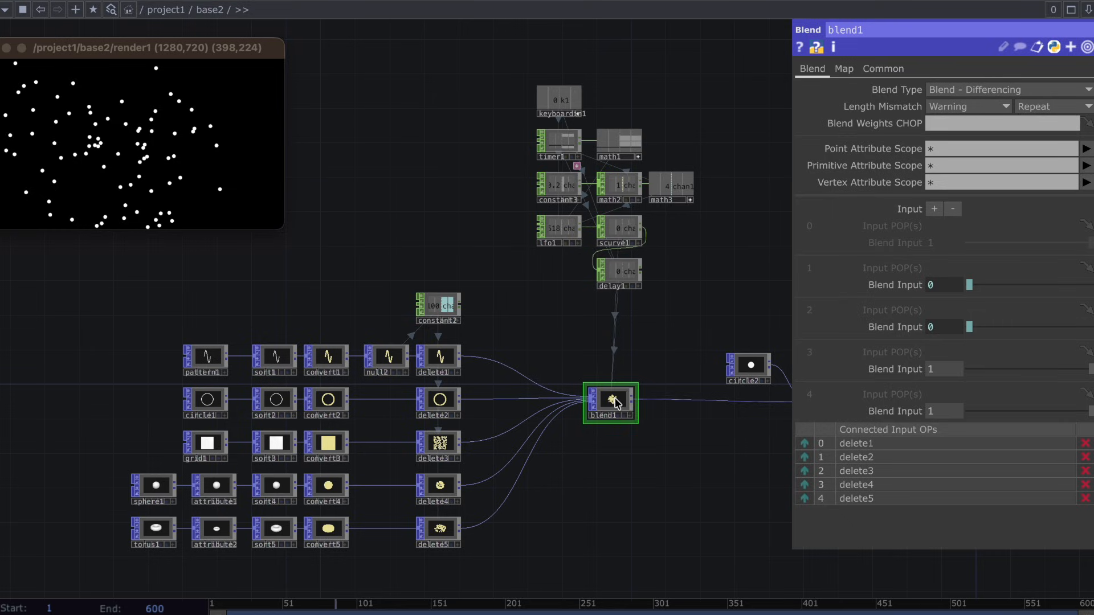
left_click(613, 264)
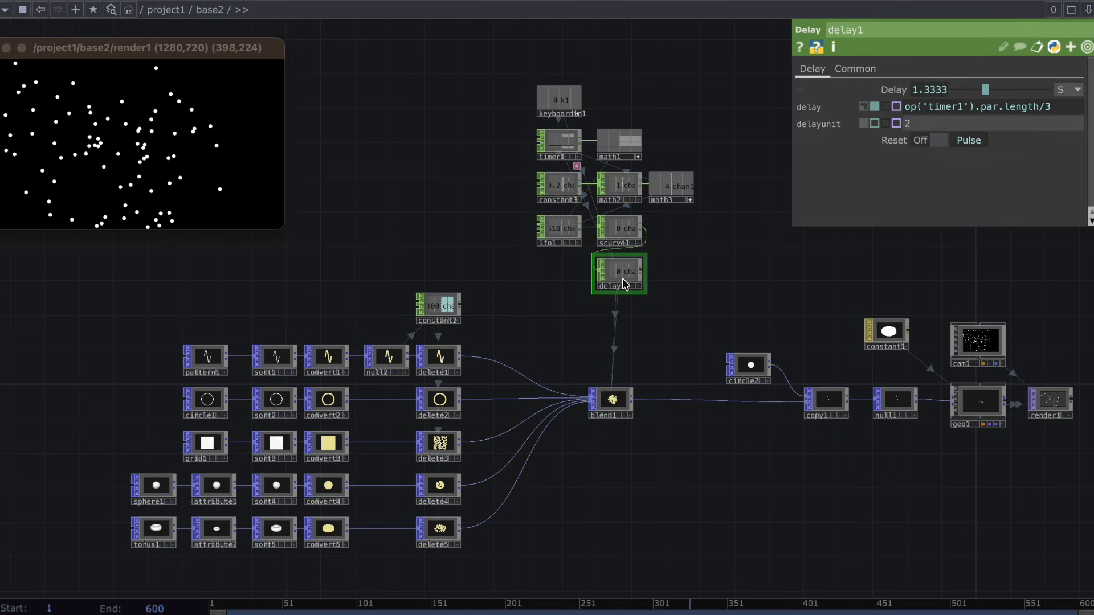
key("ctrl+c")
key("ctrl+v")
key("ctrl+v")
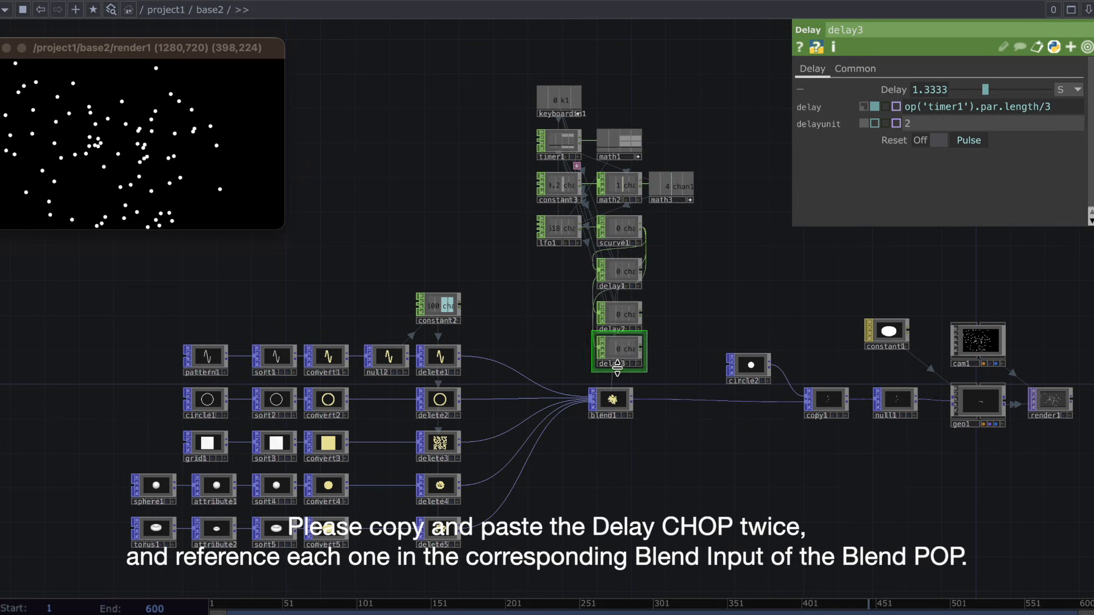
Reference chan1 of delay2 in Blend Input 3 and chan1 of delay3 in Blend Input 4 of blend1.
left_click(619, 398)
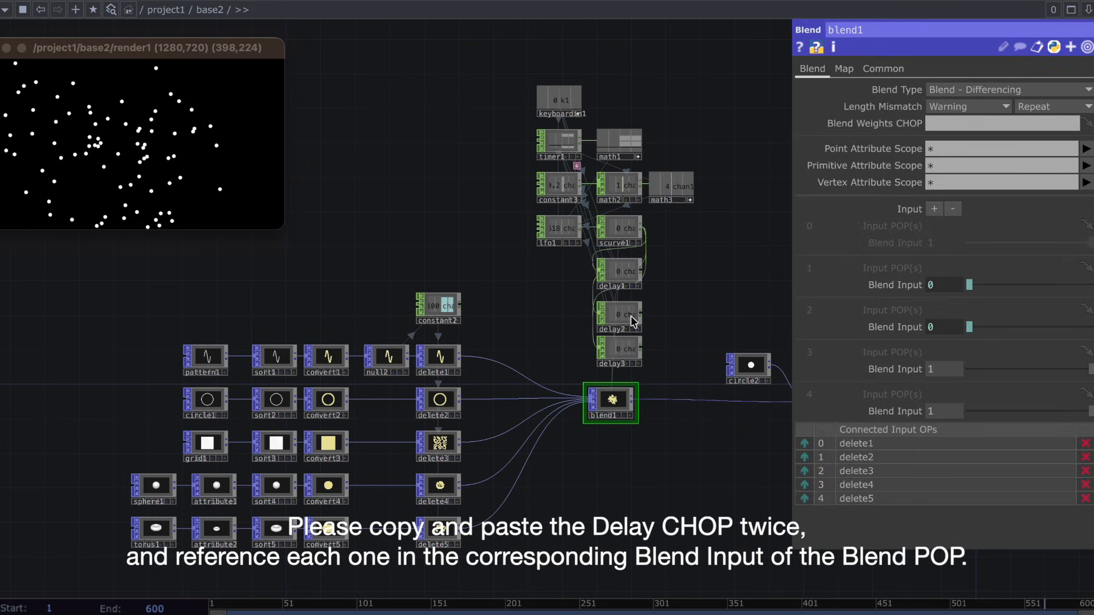
scroll(640, 329, "up", 4)
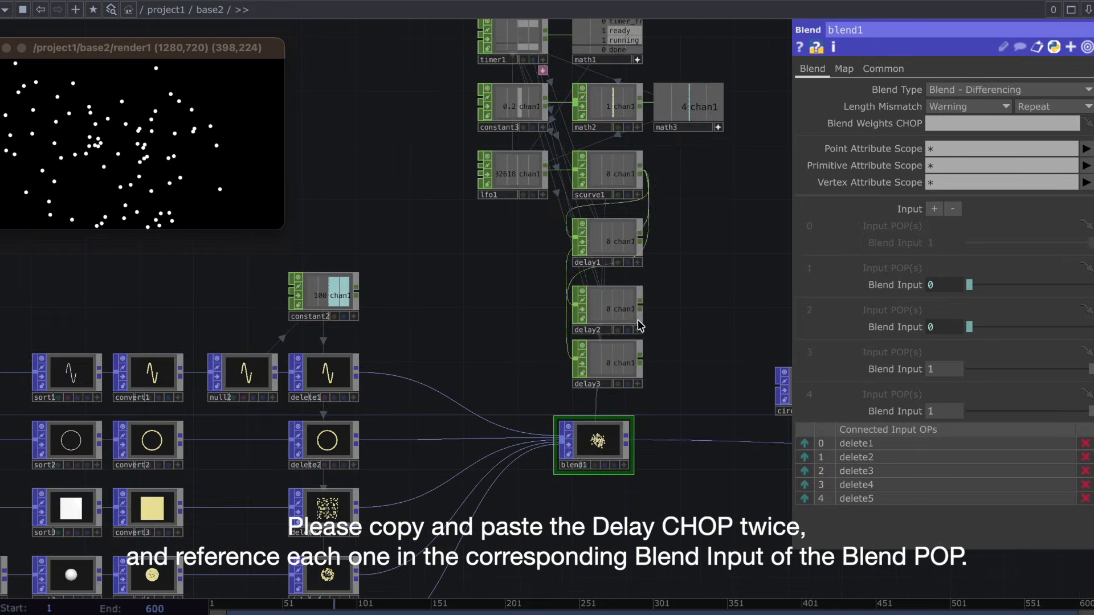
left_click_drag(639, 328, 907, 370)
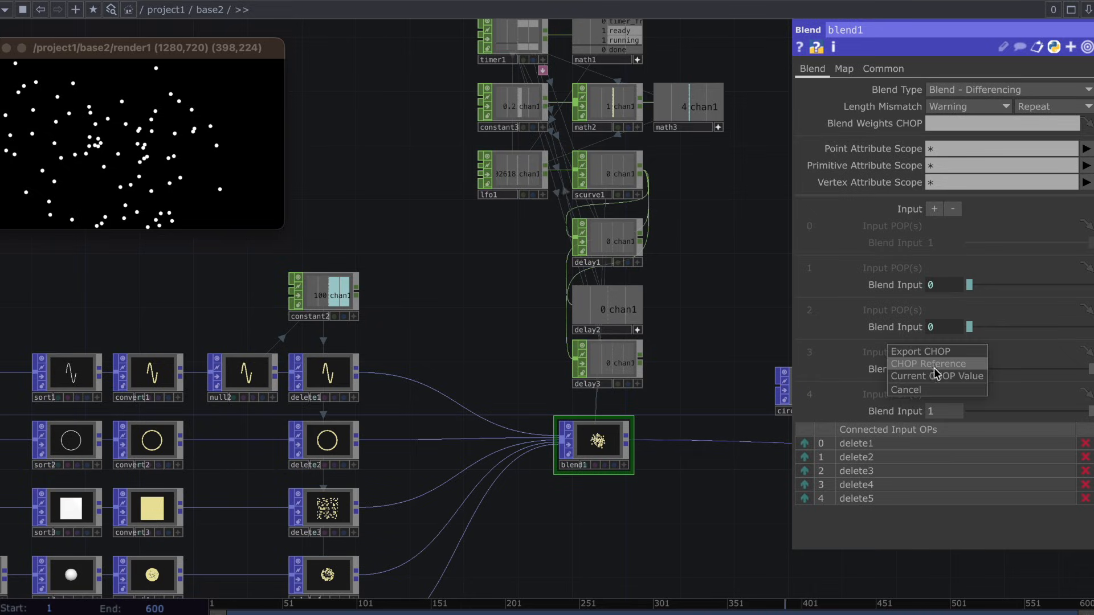
left_click(907, 371)
left_click_drag(643, 386, 630, 379)
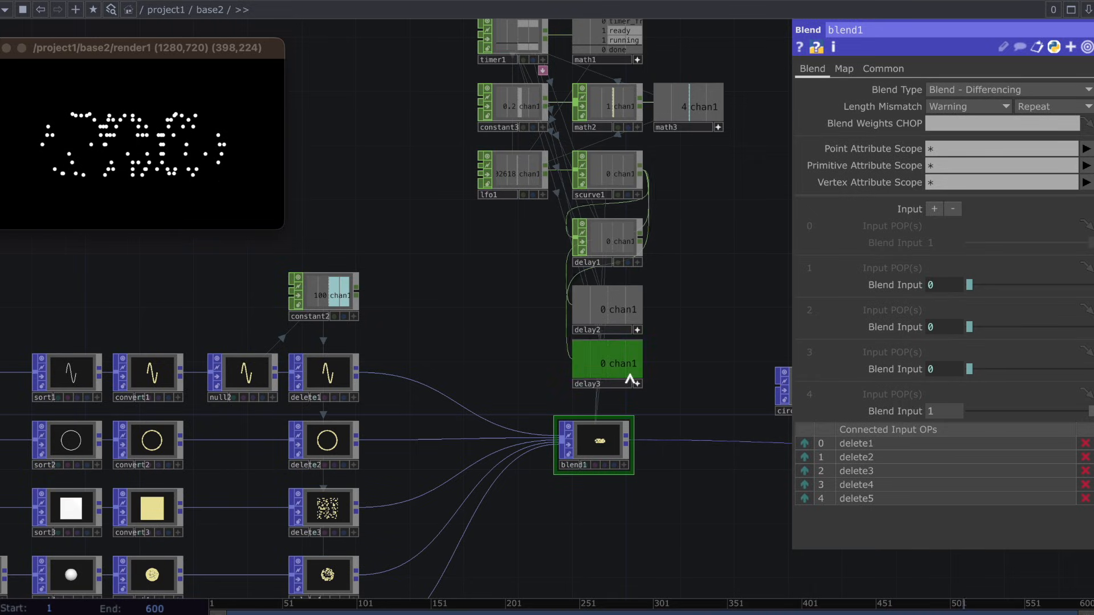
left_click_drag(961, 412, 961, 412)
left_click(950, 408)
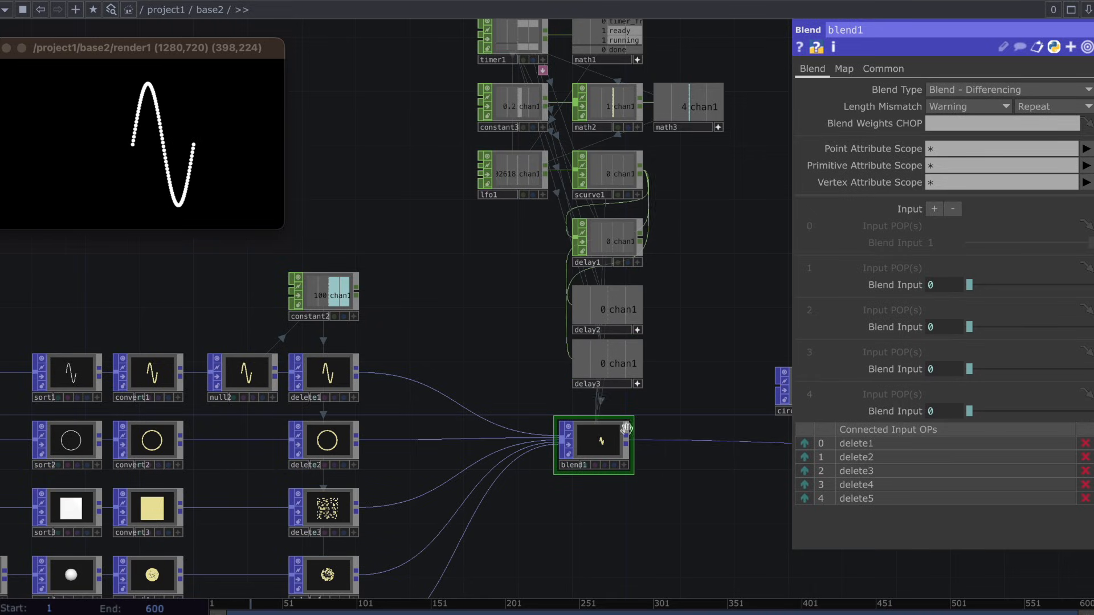
left_click(636, 331)
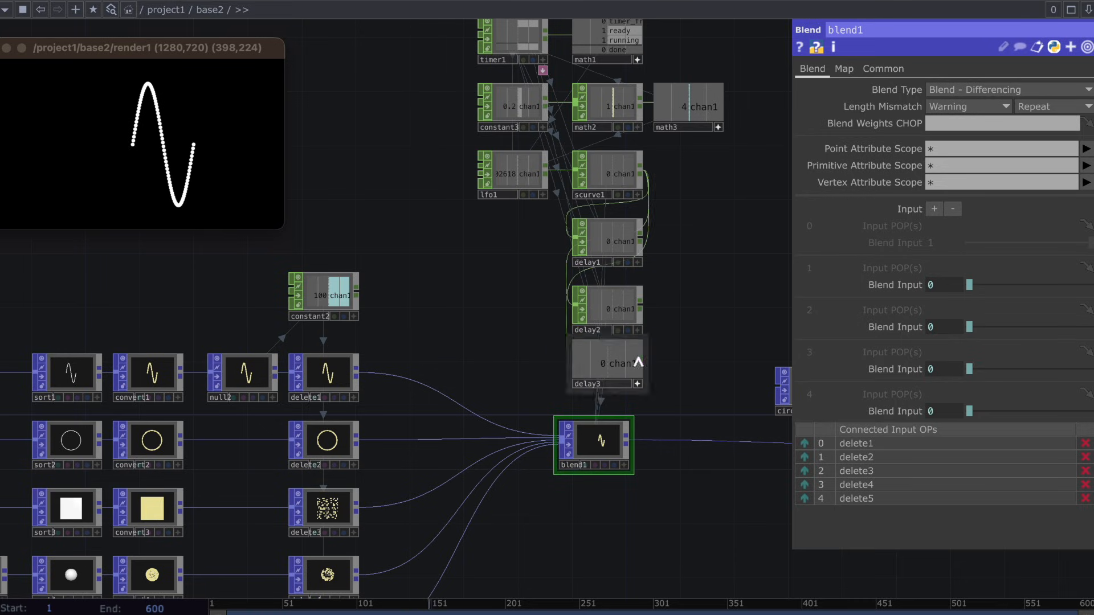
left_click(636, 383)
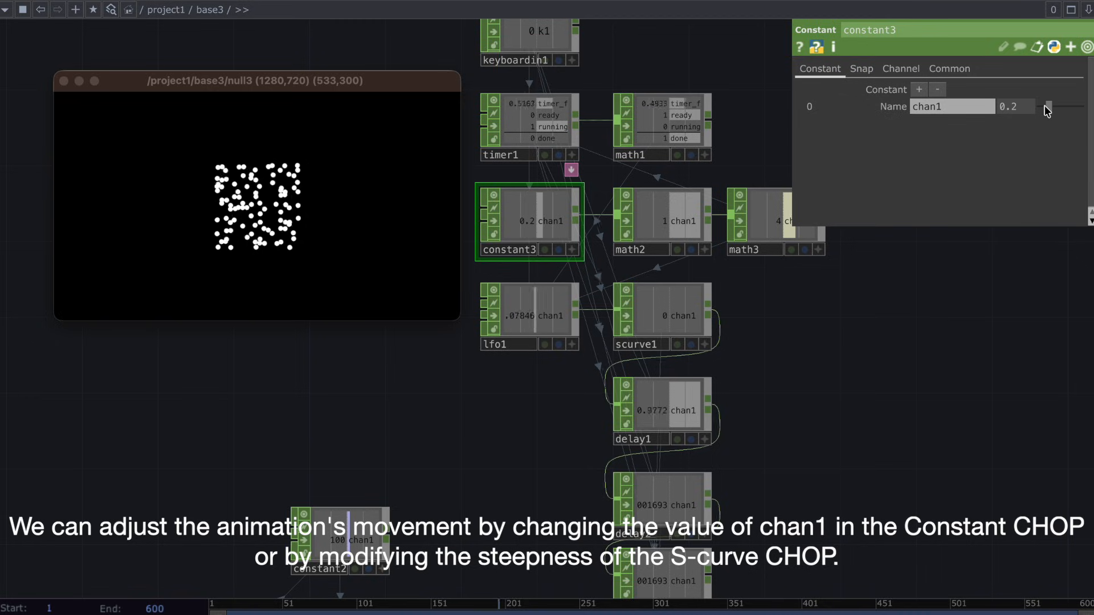
Try constant3's chan1 at values such as 0.74 and 0.09, and vary scurve1's Steepness up to 2 in base3.
left_click_drag(1062, 107, 1072, 109)
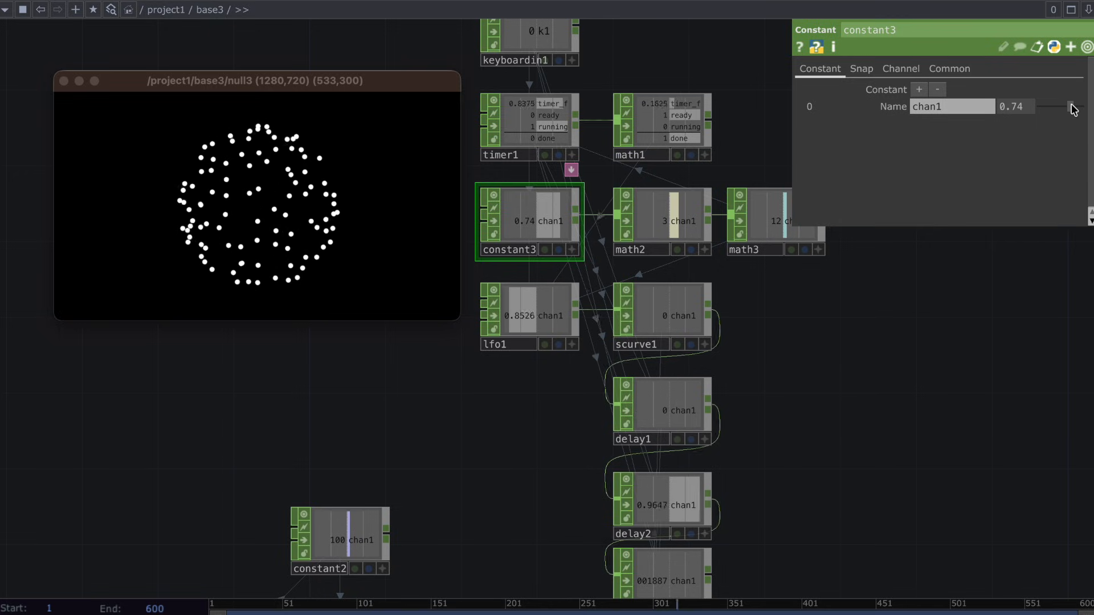
scroll(682, 507, "down", 2)
left_click(658, 271)
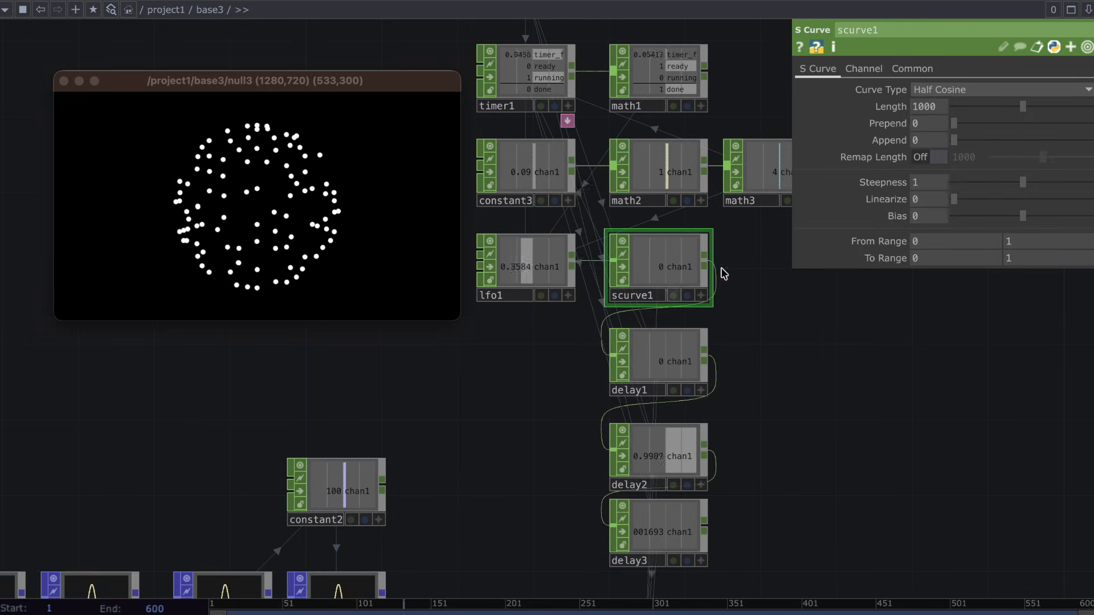
left_click_drag(1021, 181, 1089, 183)
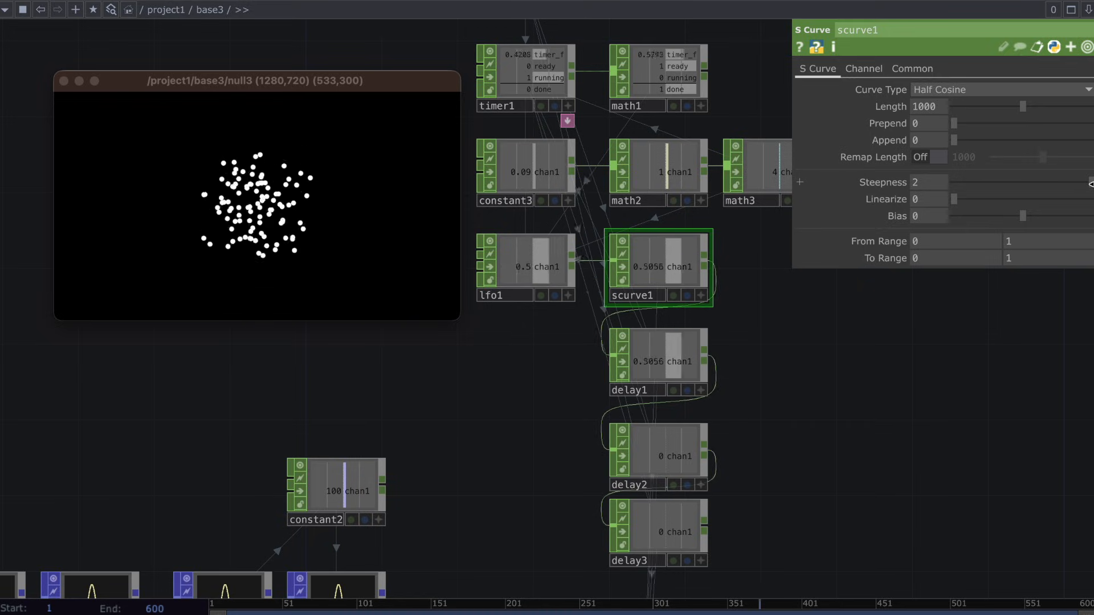
left_click_drag(1090, 183, 984, 193)
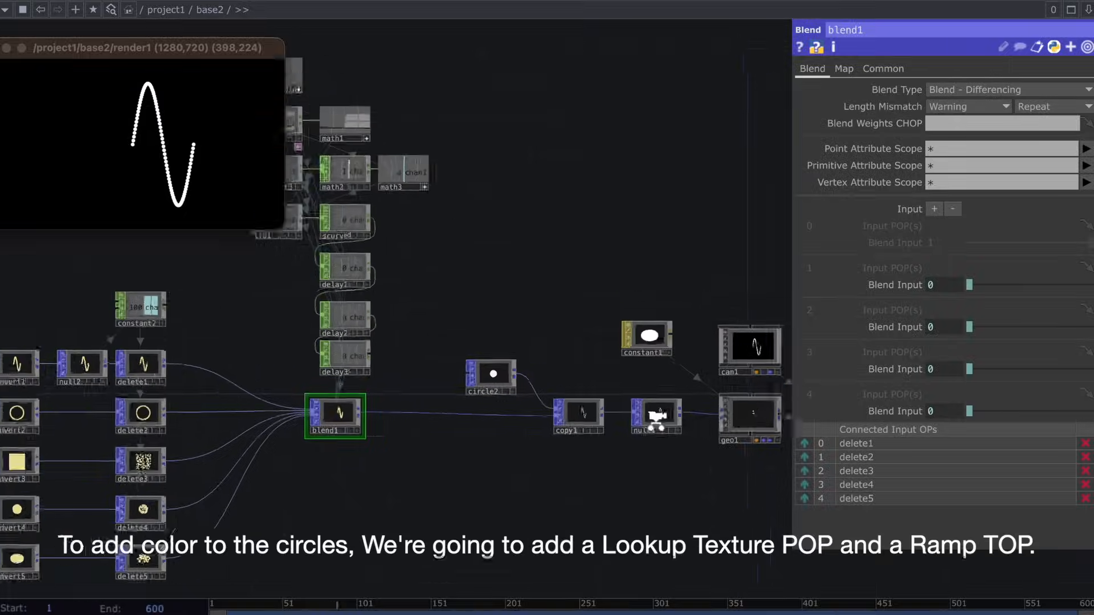
Move circle2 and copy1 closer to blend1 in base2 and insert a Lookup Texture POP between copy1 and null1.
left_click_drag(659, 420, 560, 403)
left_click_drag(419, 354, 334, 354)
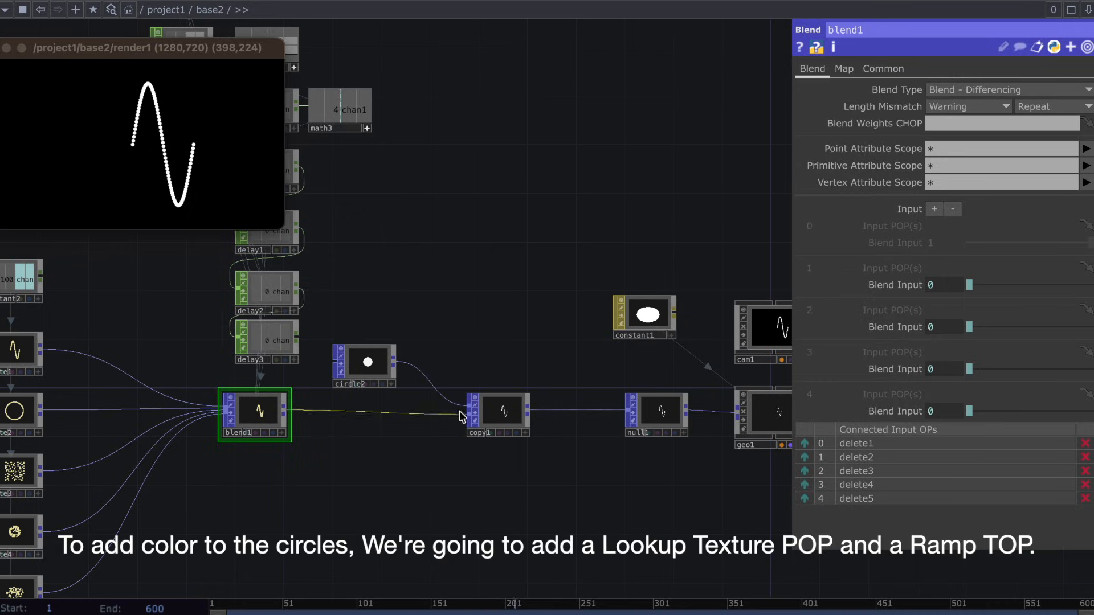
left_click_drag(501, 411, 428, 411)
right_click(516, 407)
left_click(550, 392)
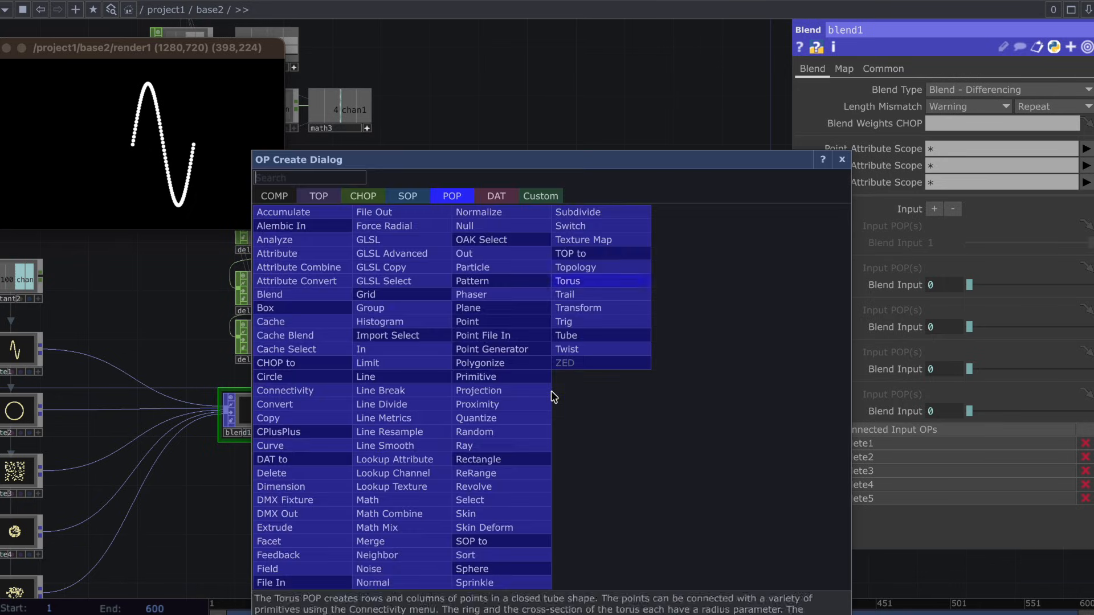
type("looku")
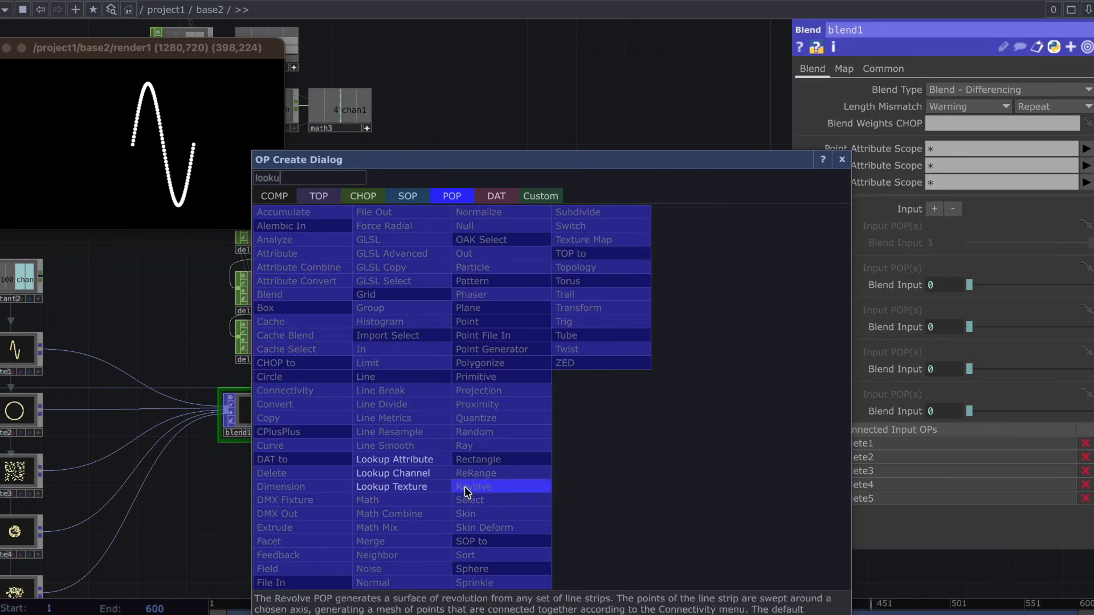
left_click(423, 489)
left_click(503, 425)
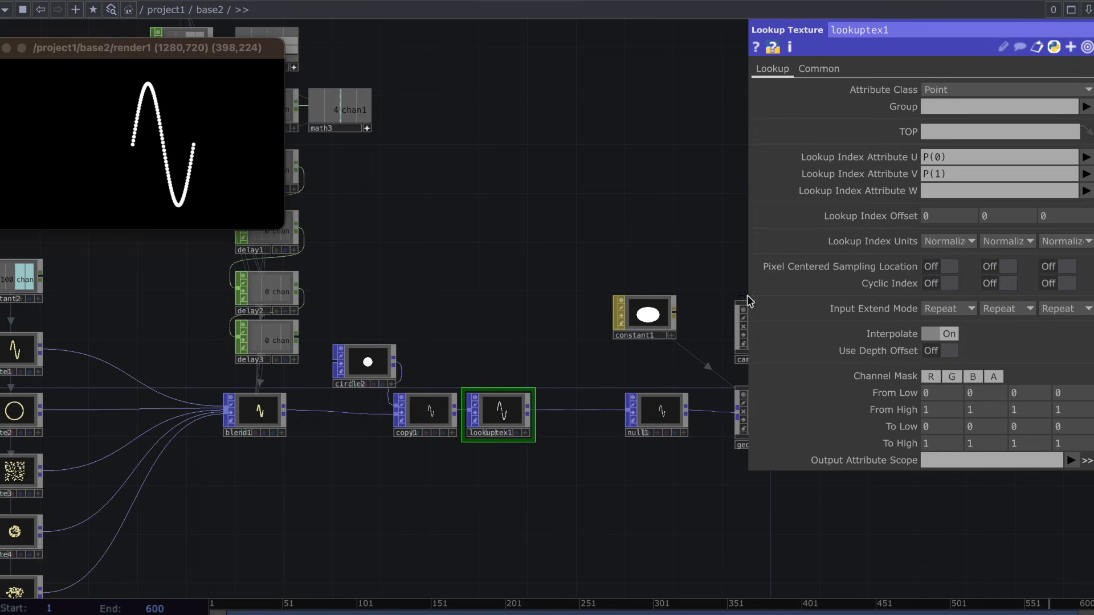
Clear lookuptex1's Lookup Index Attribute V, set Attribute U to _PointI and the Output Attribute Scope to Color.rgb.
left_click(1037, 173)
key("BackSpace")
left_click(1086, 161)
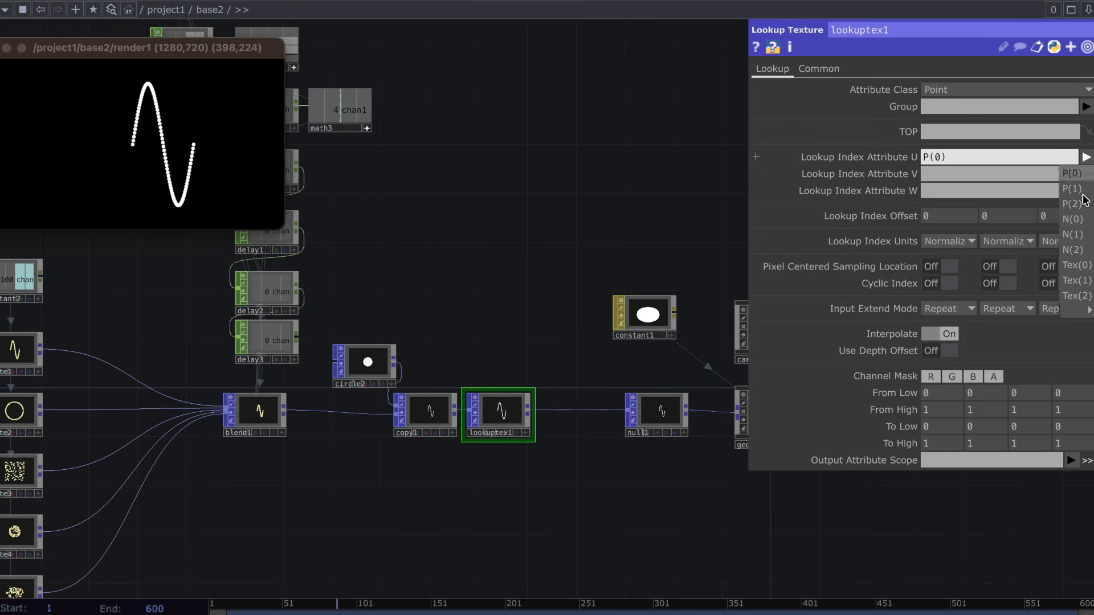
mouse_move(1088, 308)
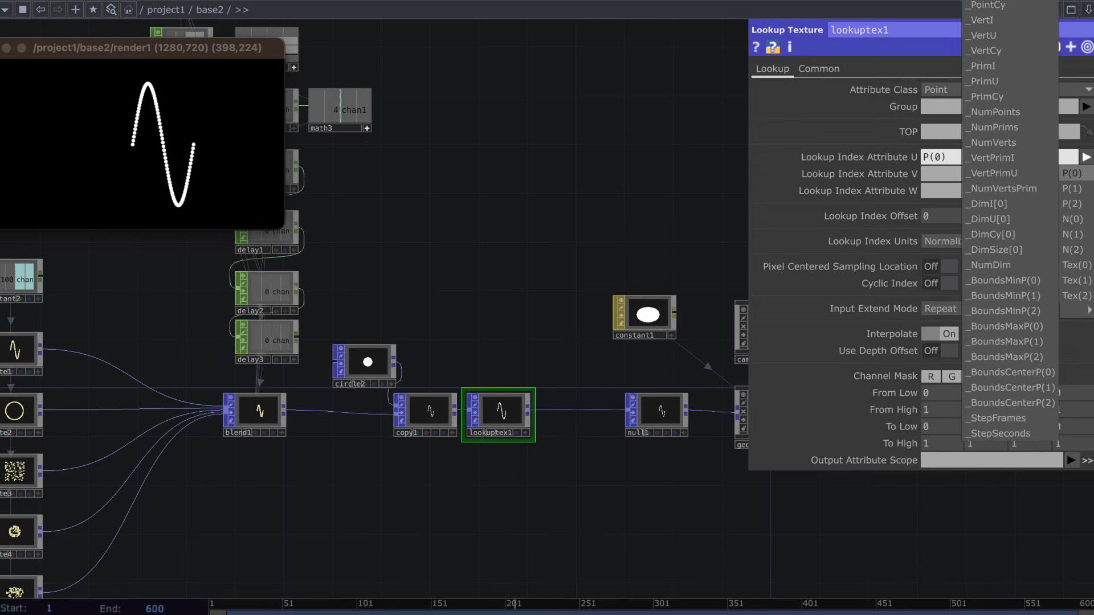
left_click(986, 0)
left_click(1071, 460)
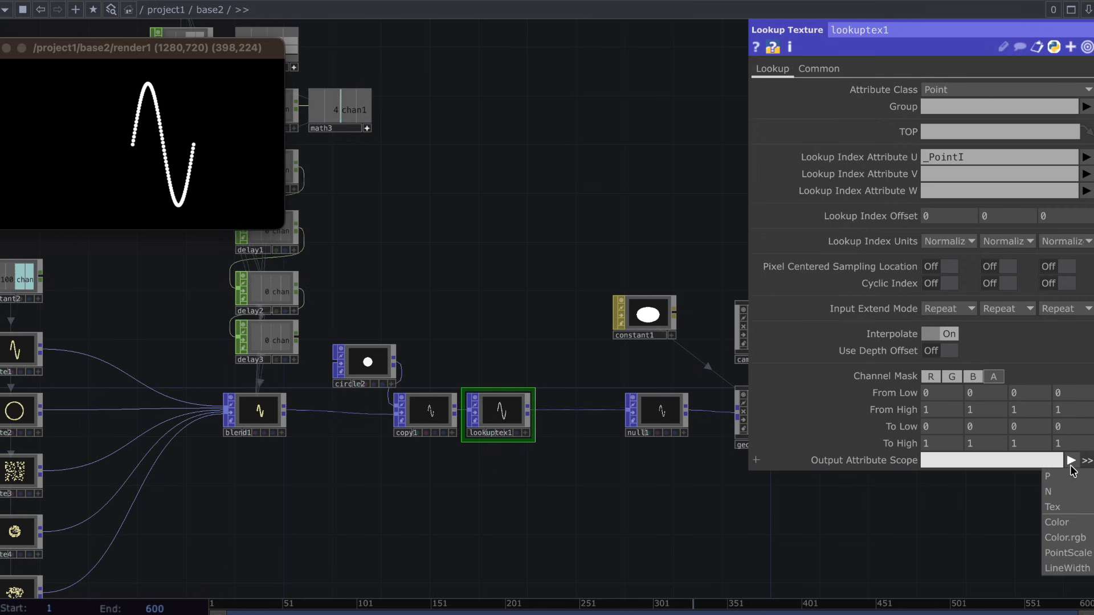
left_click(1048, 540)
Add a Ramp TOP just below lookuptex1 and use it as that operator's lookup texture.
key("Tab")
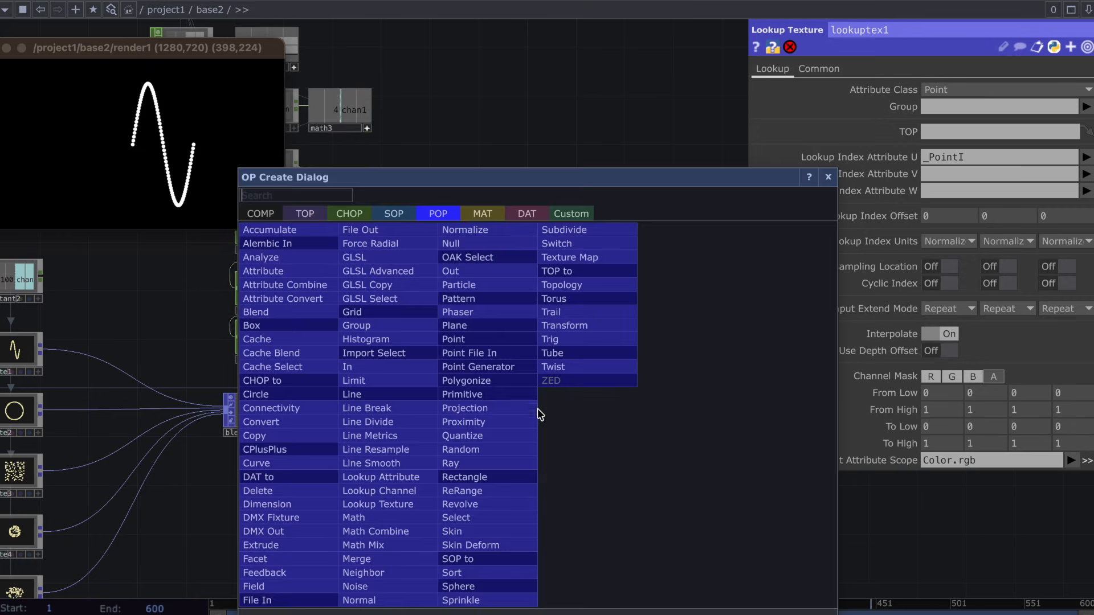
left_click(313, 217)
type("ramp")
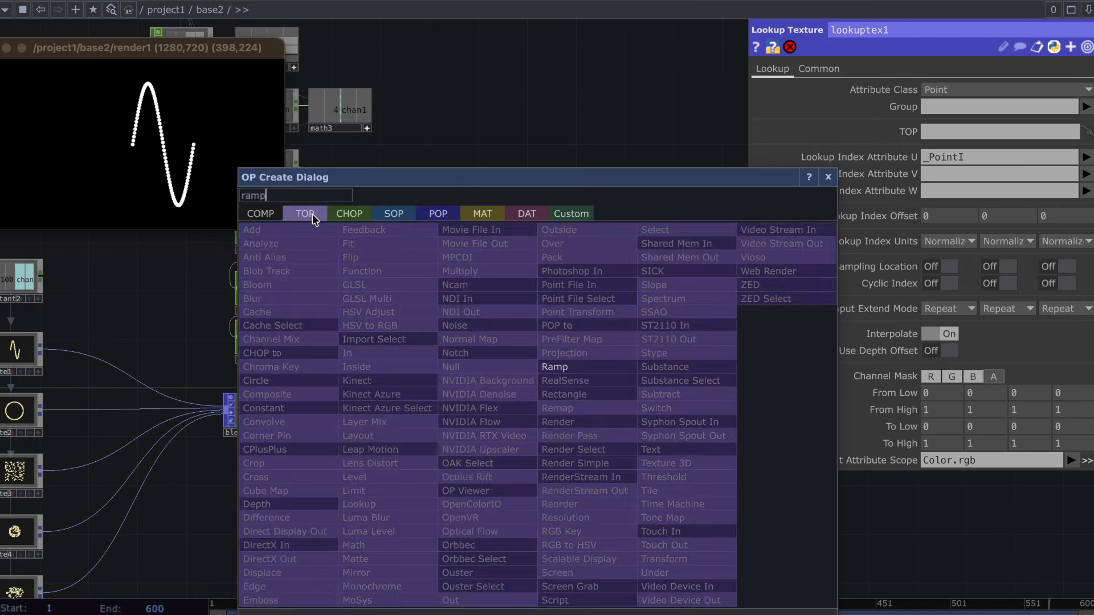
left_click(560, 378)
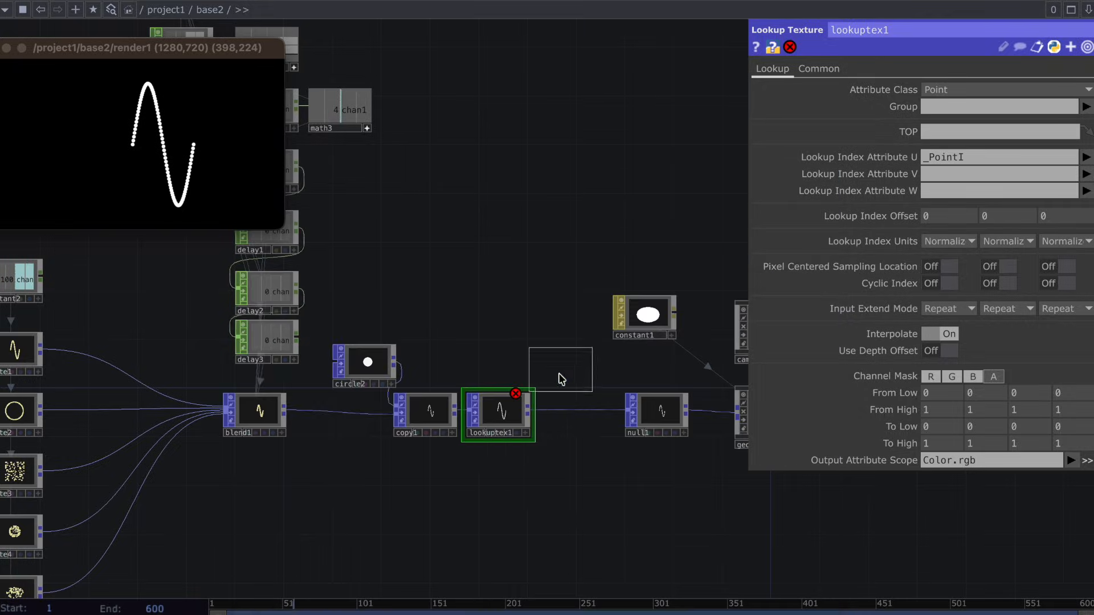
left_click(512, 464)
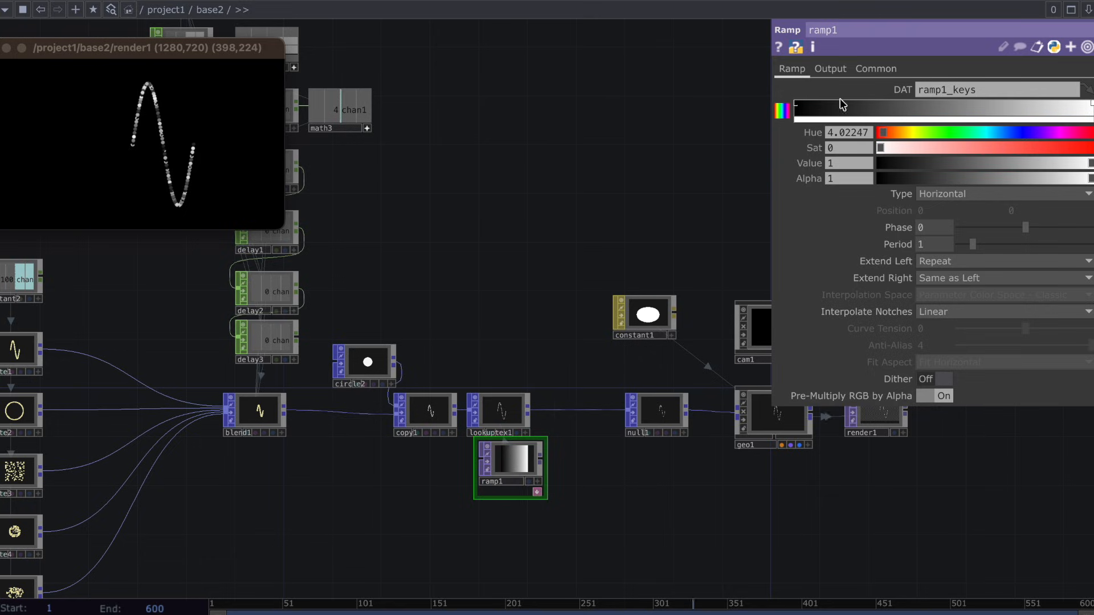
Color the first key of ramp1 light blue with Hue 194, Saturation 0.619 and Value 0.862.
left_click(796, 104)
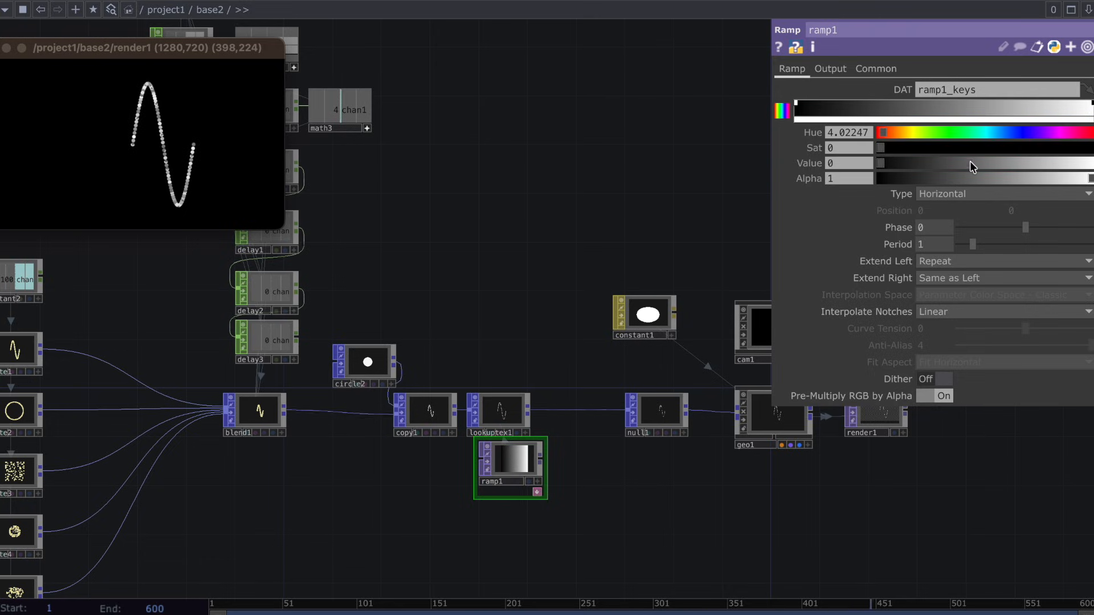
left_click_drag(972, 165, 995, 131)
left_click_drag(1048, 162, 1055, 162)
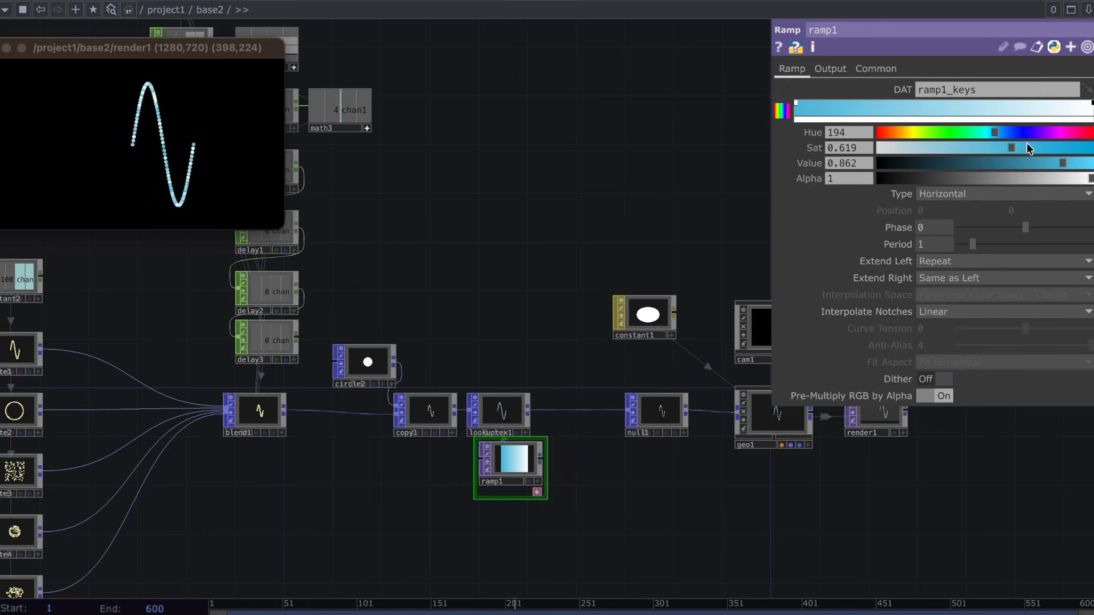
Add a key right of ramp1's midpoint and color it magenta with Hue 295, Saturation 0.859 and Value 0.94045.
left_click(965, 104)
left_click_drag(967, 132, 887, 135)
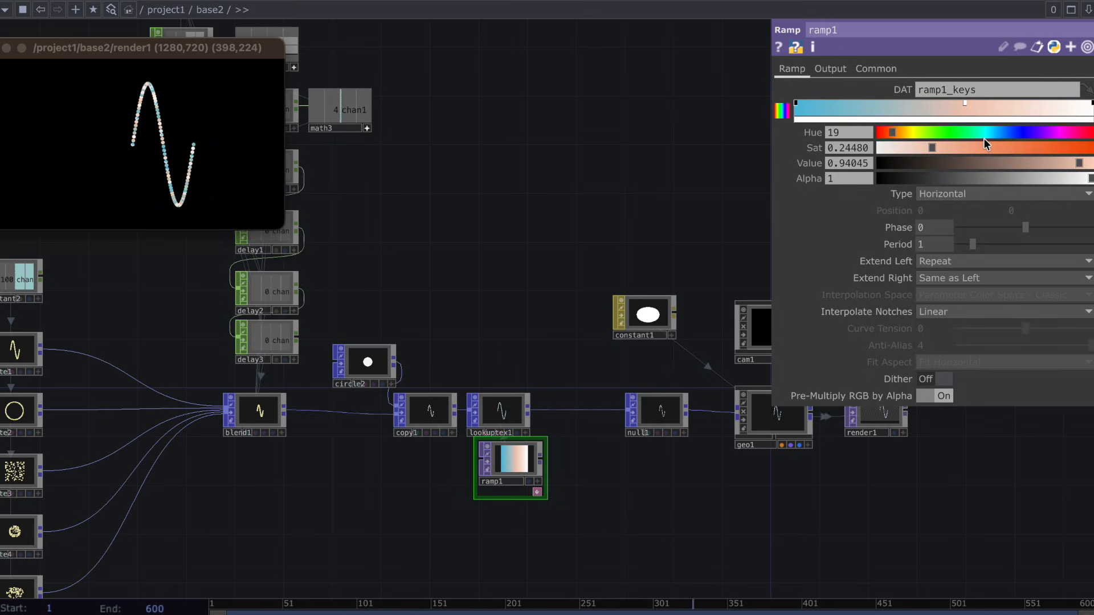
left_click_drag(1030, 146, 1062, 145)
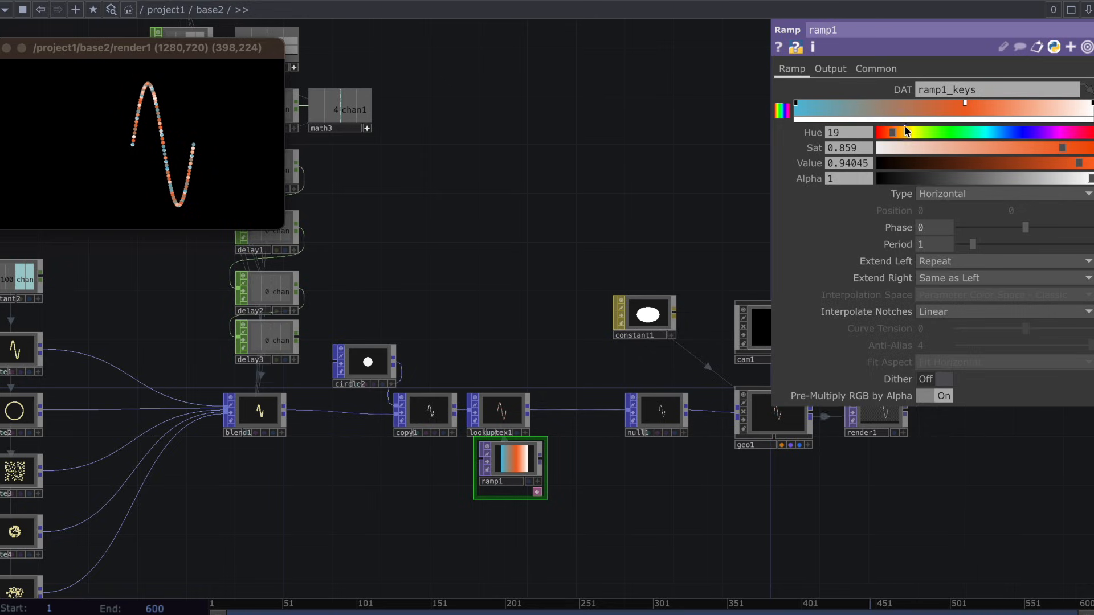
left_click_drag(904, 128, 879, 127)
left_click_drag(642, 165, 469, 183)
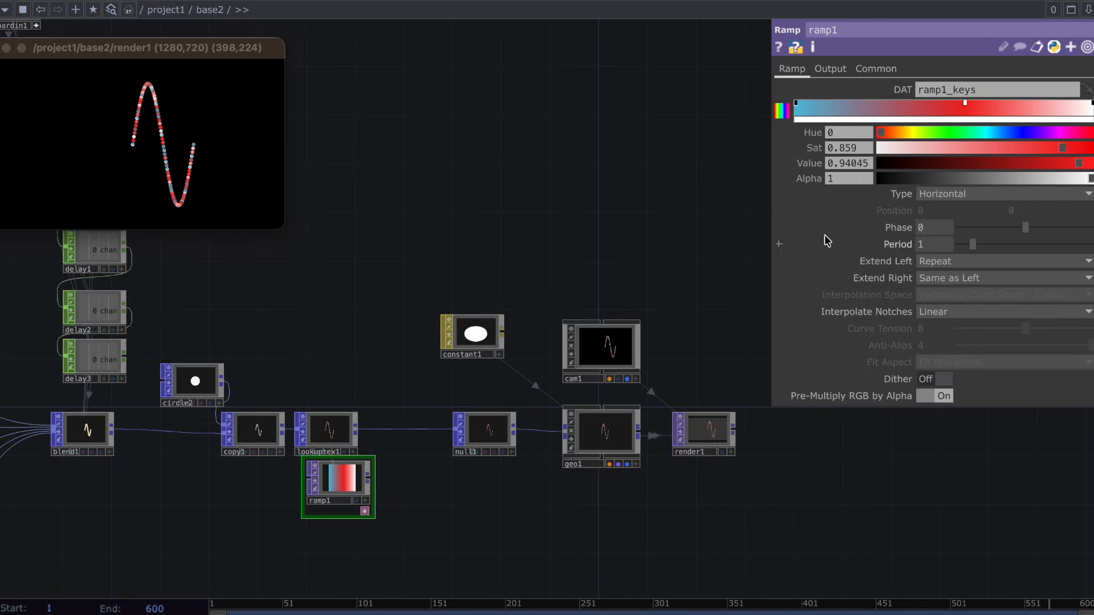
left_click_drag(982, 134, 1054, 132)
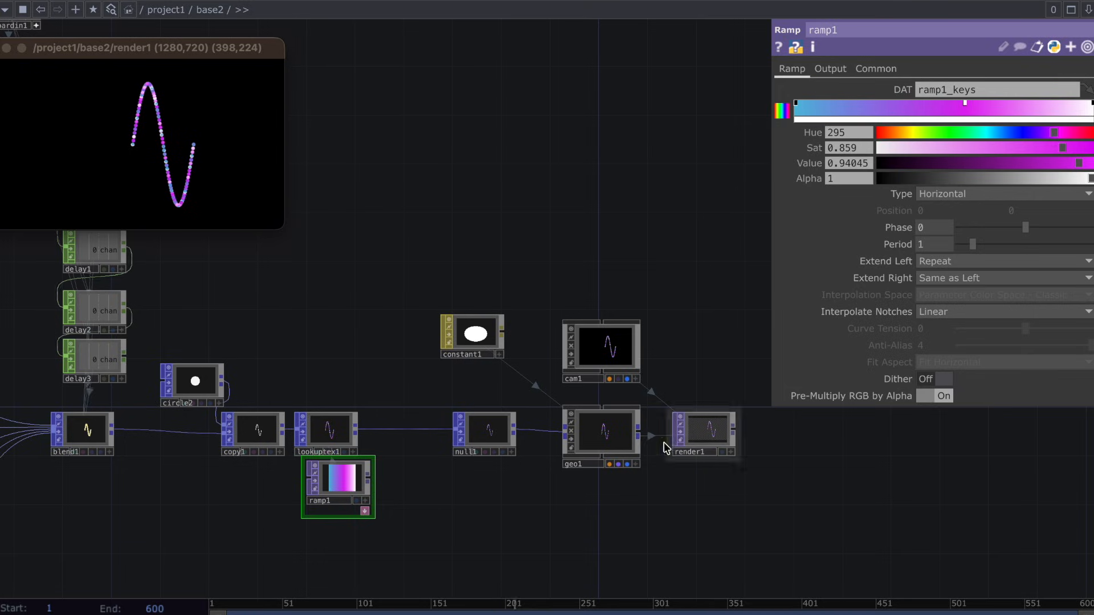
Set render1's Background Color to light gray 0.8, 0.8, 0.8 with an alpha of 1.
left_click(694, 435)
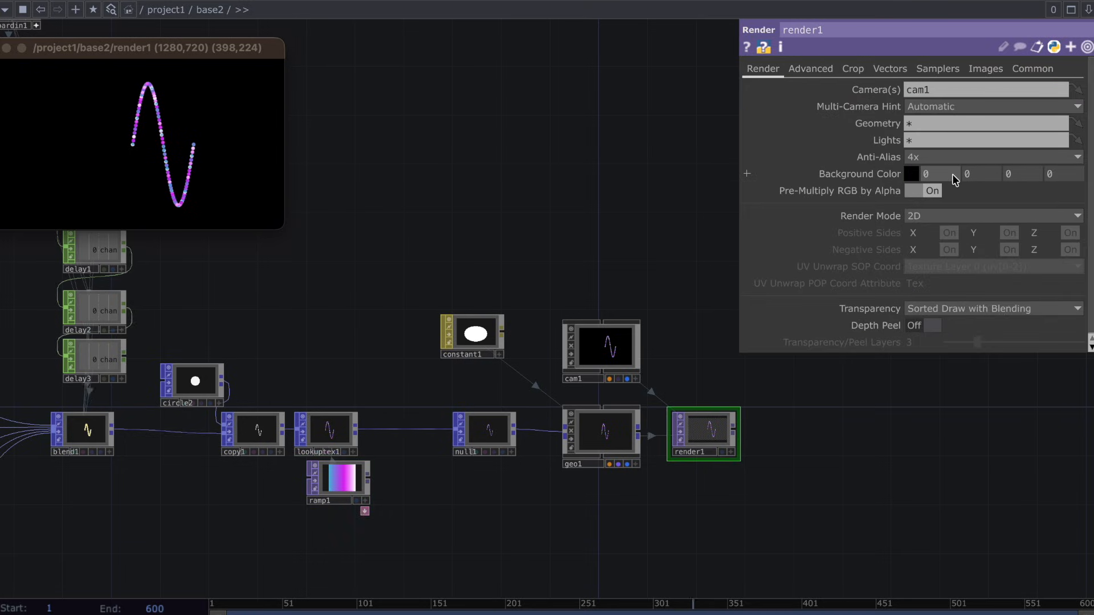
left_click(1074, 172)
left_click(913, 174)
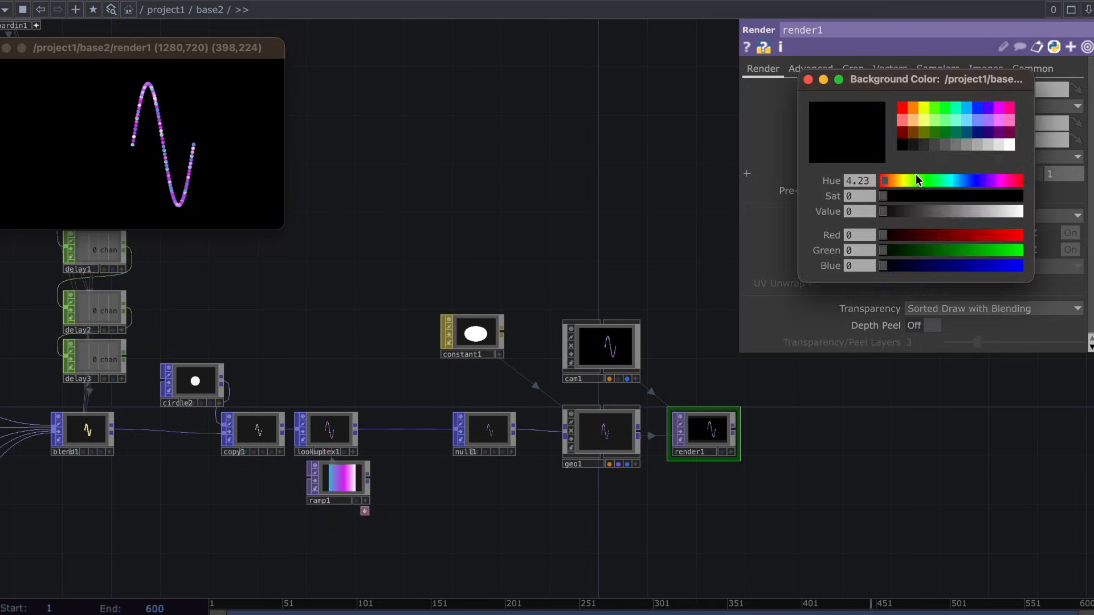
left_click(976, 145)
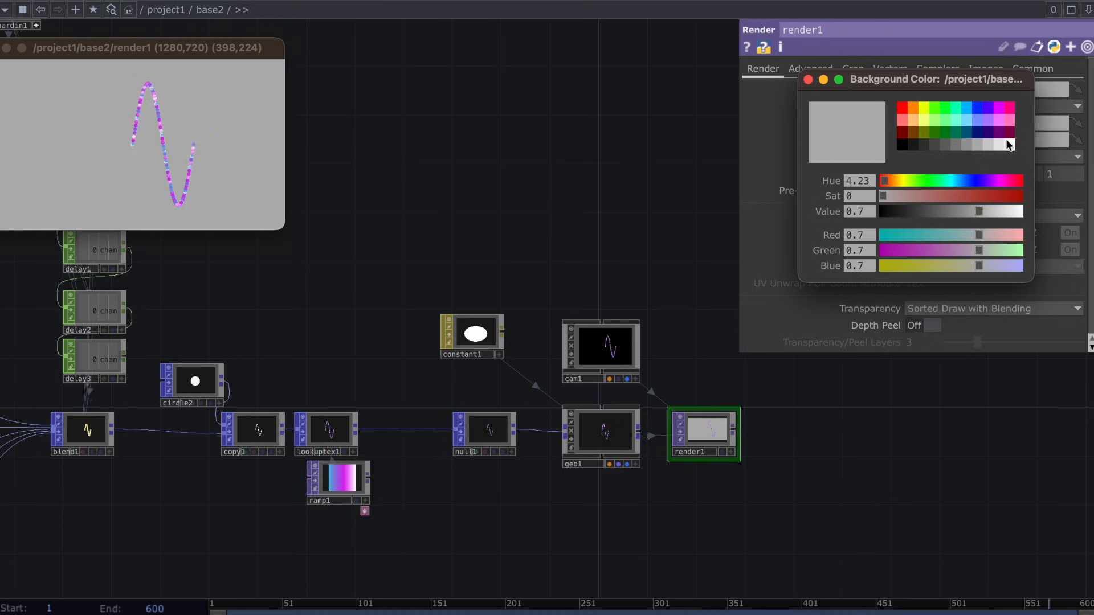
left_click(1006, 143)
left_click(997, 145)
left_click(987, 144)
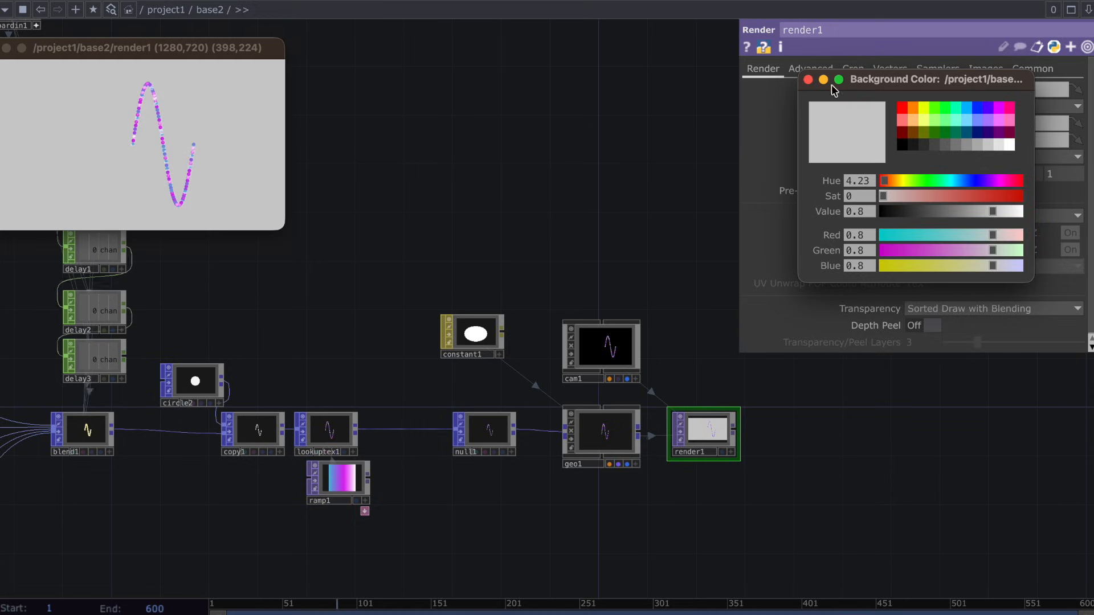
left_click(808, 79)
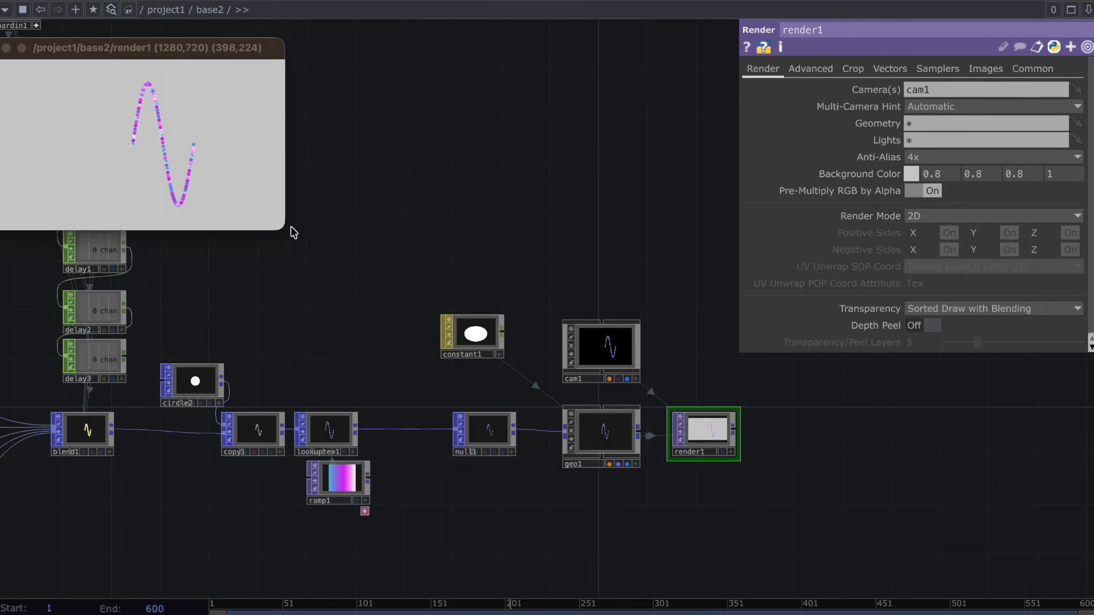
Enlarge the floating render1 viewer to about 611 by 344 and move it fully into view above the network.
left_click_drag(292, 232, 467, 216)
left_click_drag(377, 57, 520, 52)
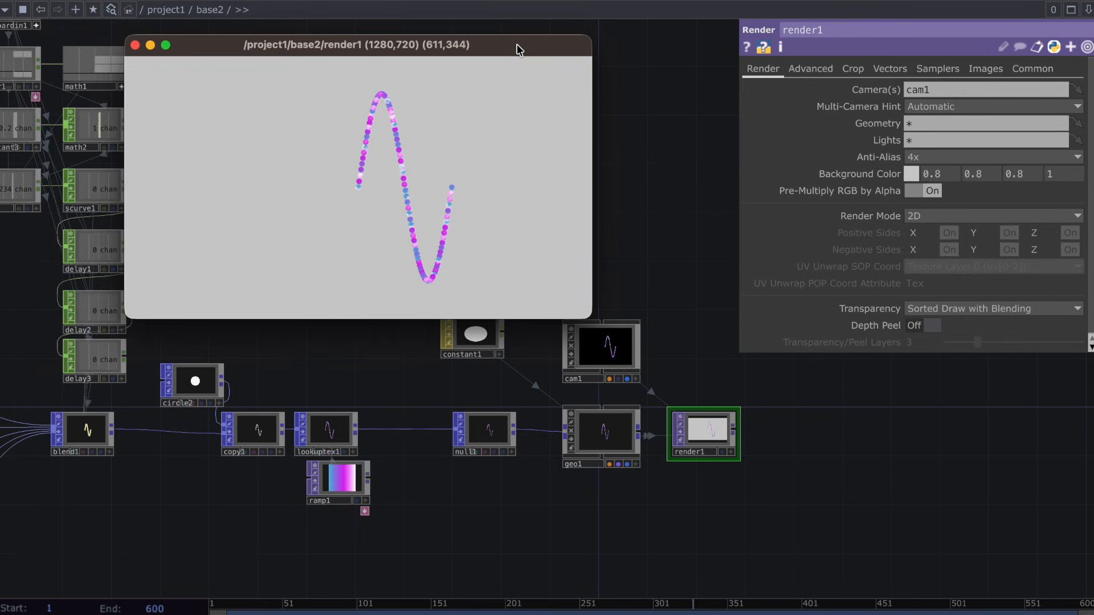
left_click(628, 175)
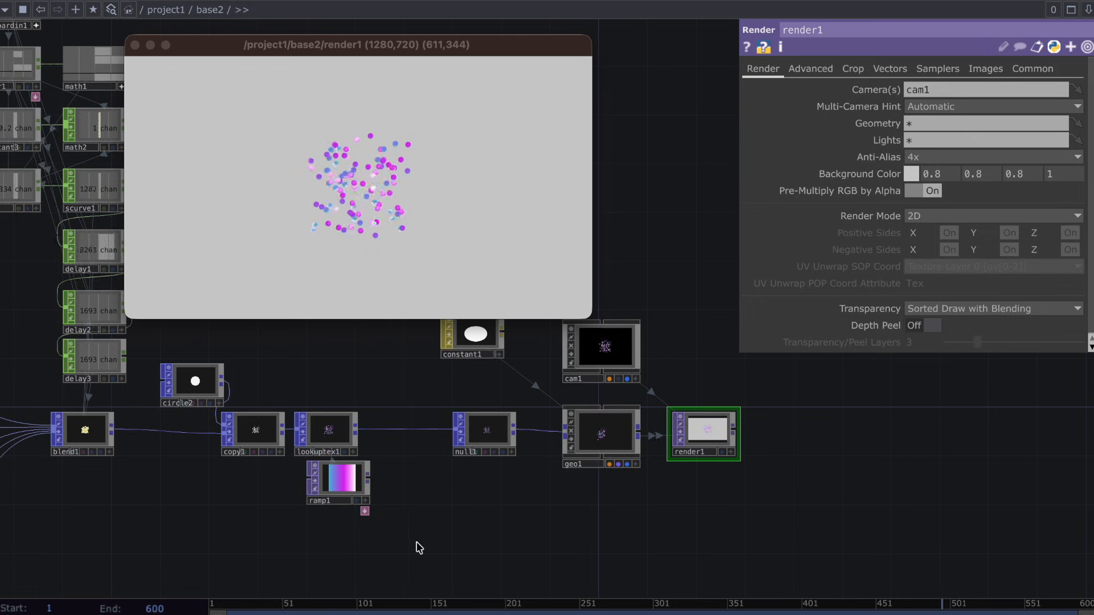
Recolor ramp1's magenta key to blue with Hue 228.
left_click_drag(422, 541, 841, 528)
scroll(848, 525, "down", 3)
left_click_drag(548, 541, 864, 499)
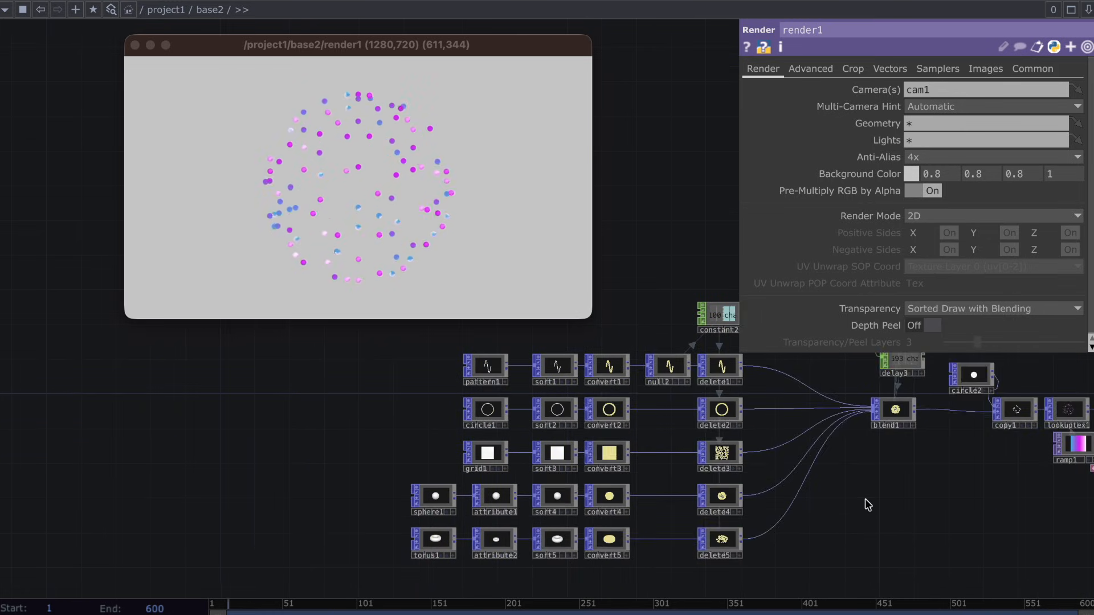
left_click_drag(1053, 495, 802, 492)
scroll(802, 492, "up", 3)
left_click_drag(840, 426, 832, 425)
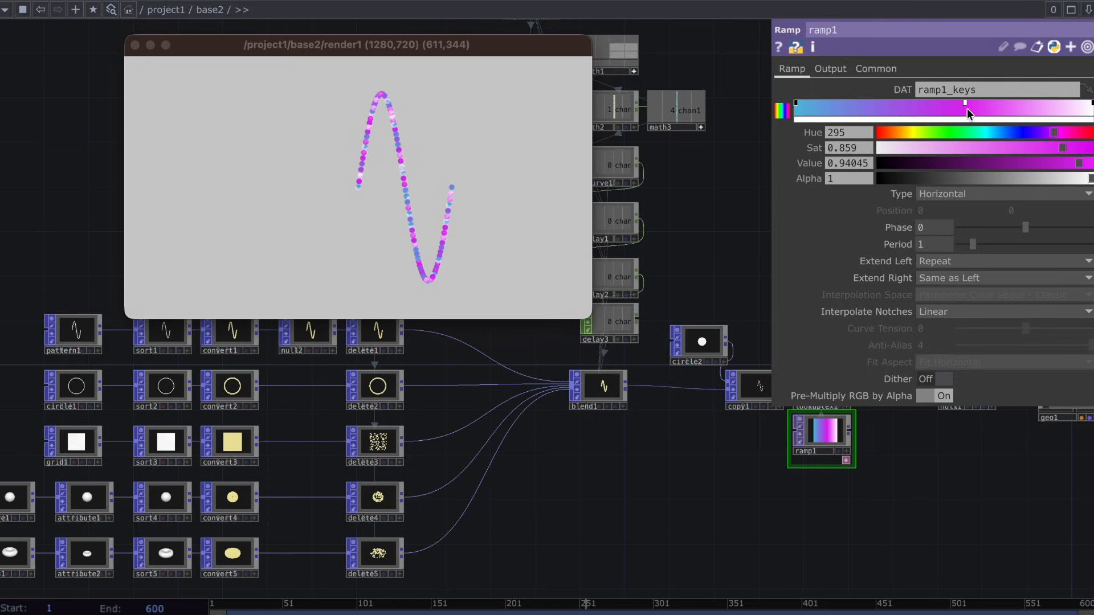
left_click_drag(1053, 132, 1014, 134)
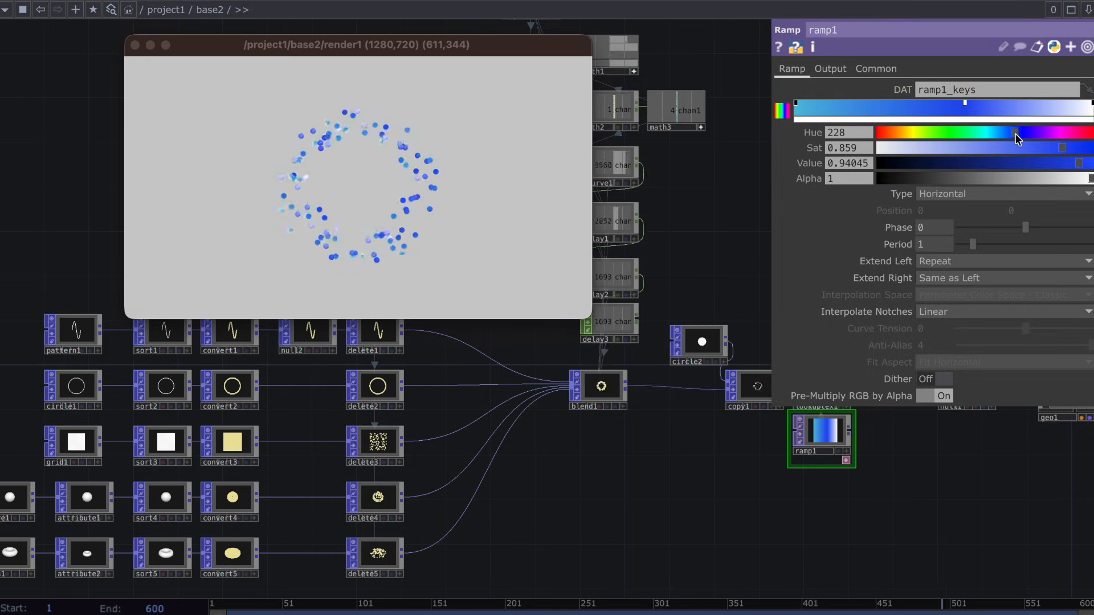
Add a ramp1 key before the blue one with Hue 313, Saturation 1 and Value 0.91418, and set the blue key's Saturation to 0.525.
left_click(910, 111)
left_click_drag(926, 132, 1066, 123)
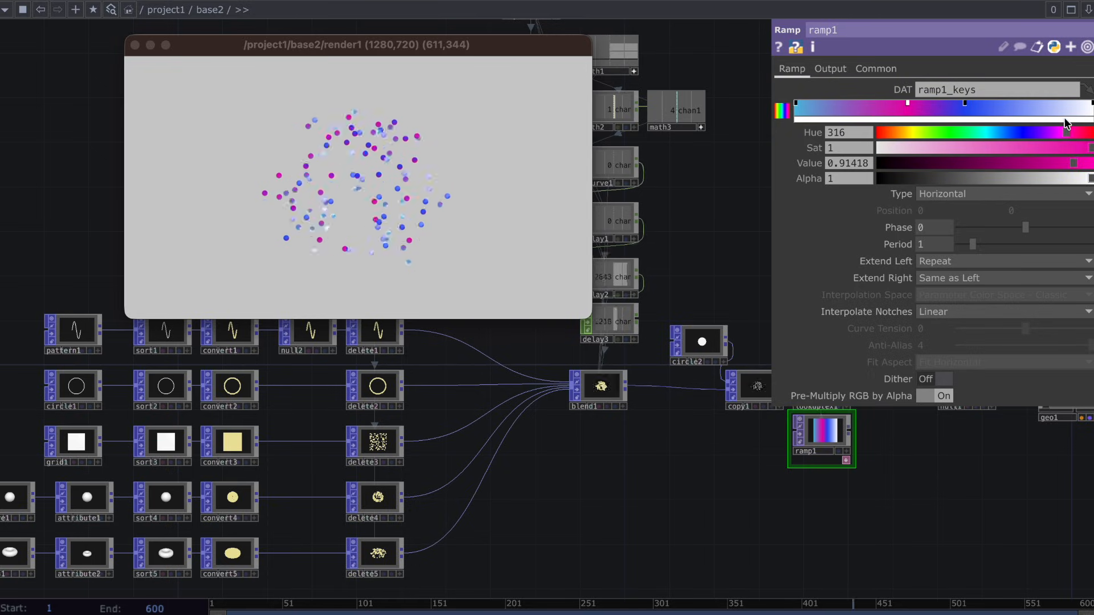
left_click(963, 102)
left_click(1000, 146)
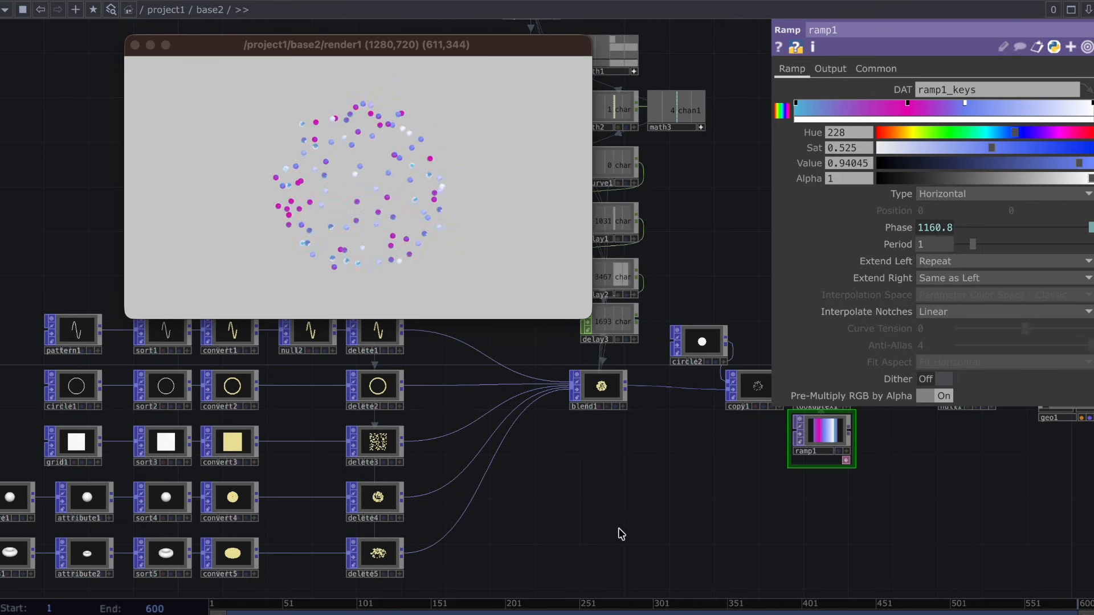
Set pattern1's Number of Points to 400.
left_click_drag(621, 533, 873, 455)
scroll(579, 501, "down", 2)
left_click_drag(771, 492, 847, 562)
left_click(448, 379)
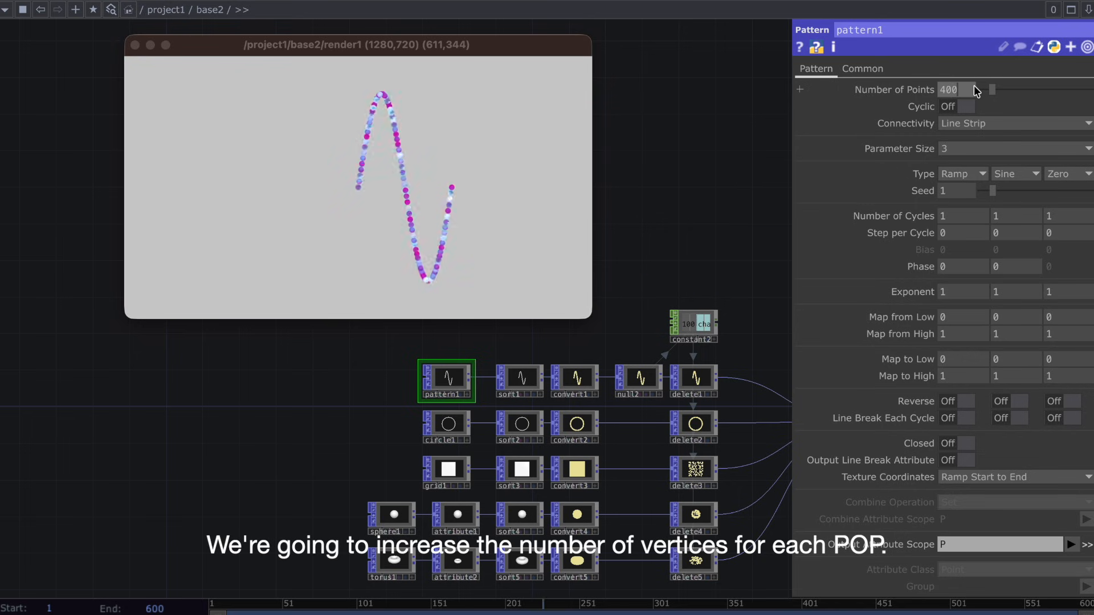
key("Return")
Bring circle1, grid1, sphere1 and torus1 up to at least 400 points, with grid1 at 20 × 20 and torus1 at 40 × 20.
left_click(447, 428)
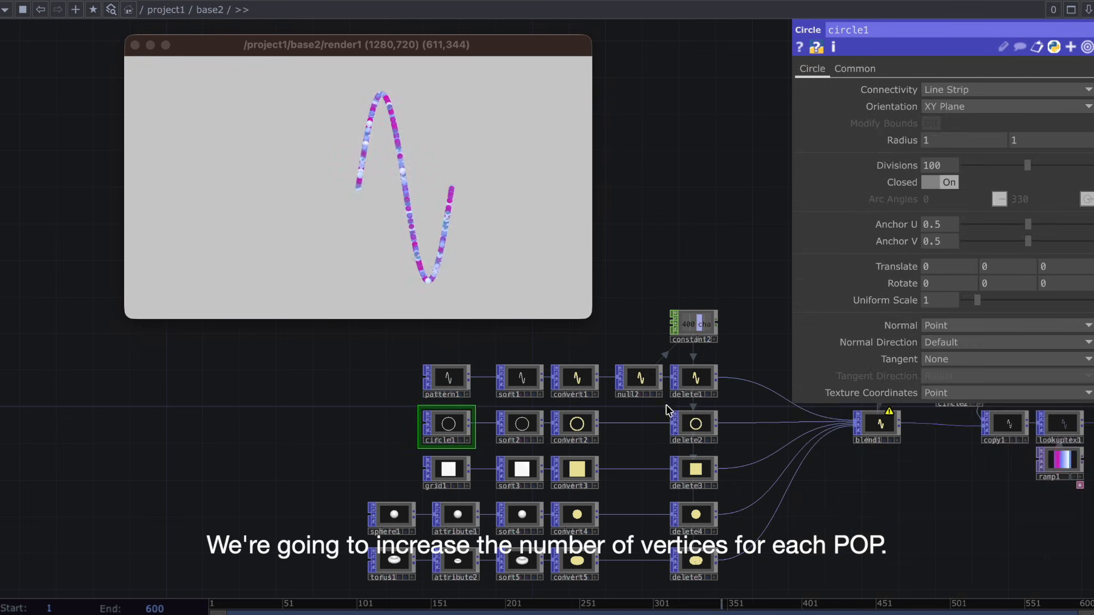
key("h")
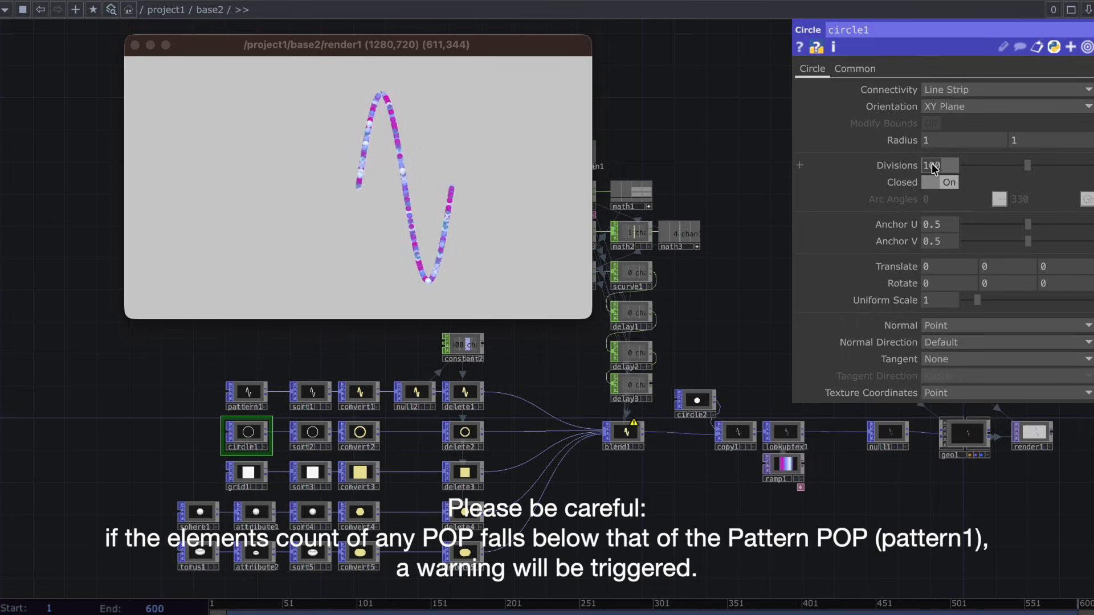
left_click(255, 476)
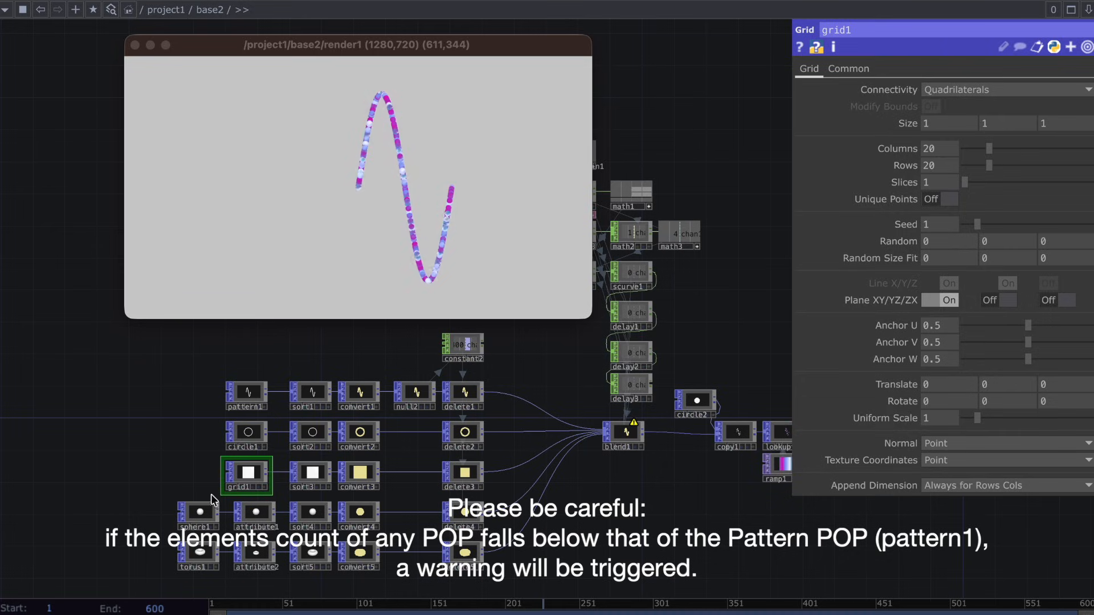
left_click(205, 510)
mouse_move(962, 232)
left_mouse_down()
mouse_move(950, 234)
mouse_move(964, 232)
left_mouse_up()
left_click(210, 556)
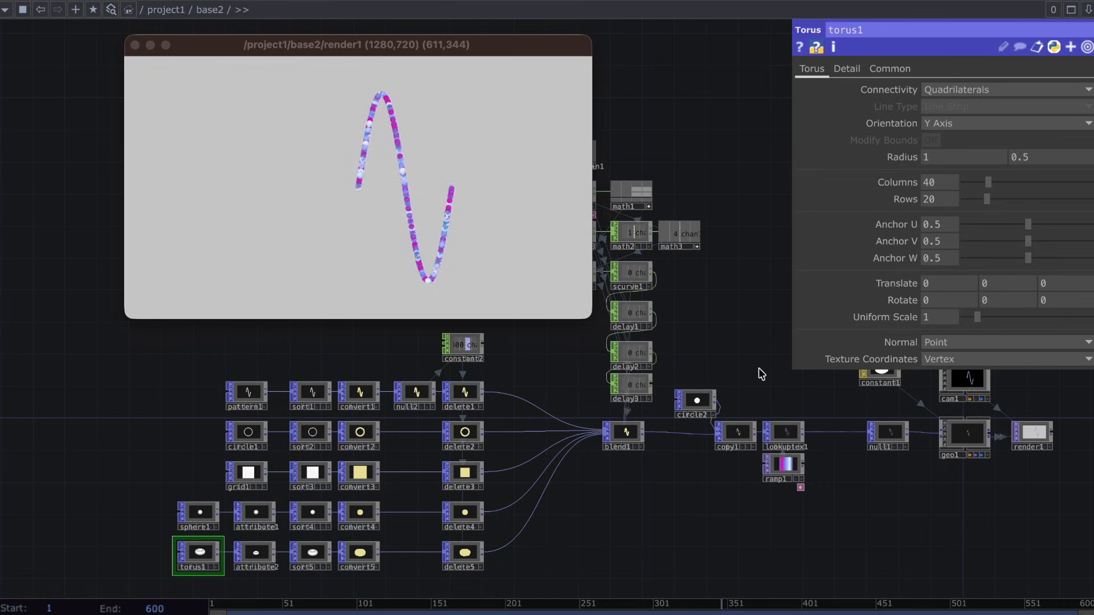
Insert a Random POP on the connection between blend1 and copy1.
left_click_drag(731, 371, 572, 397)
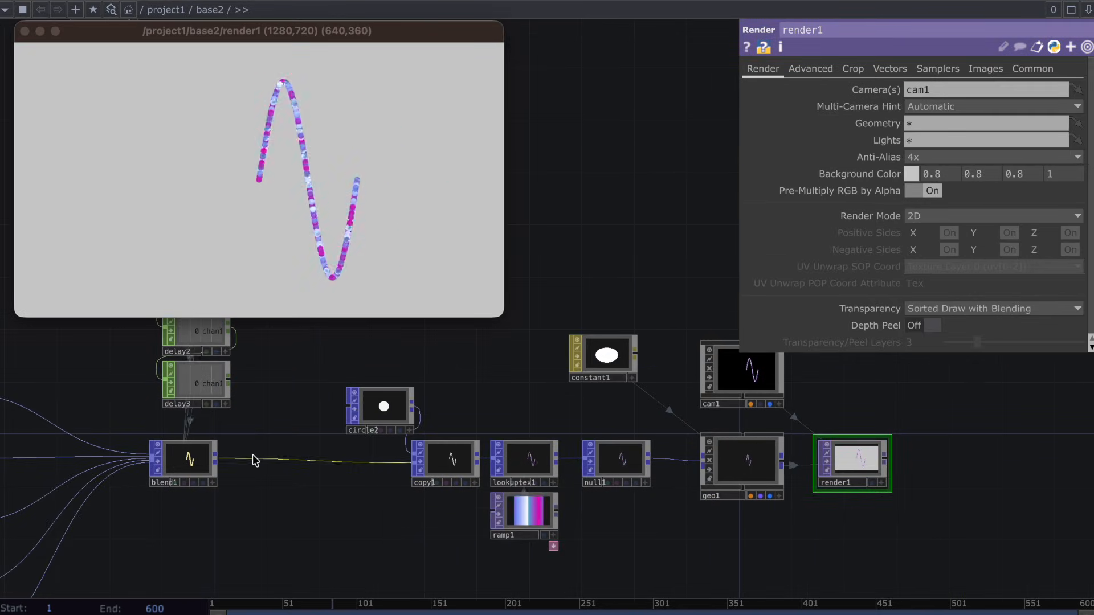
right_click(255, 460)
left_click(322, 441)
type("ra")
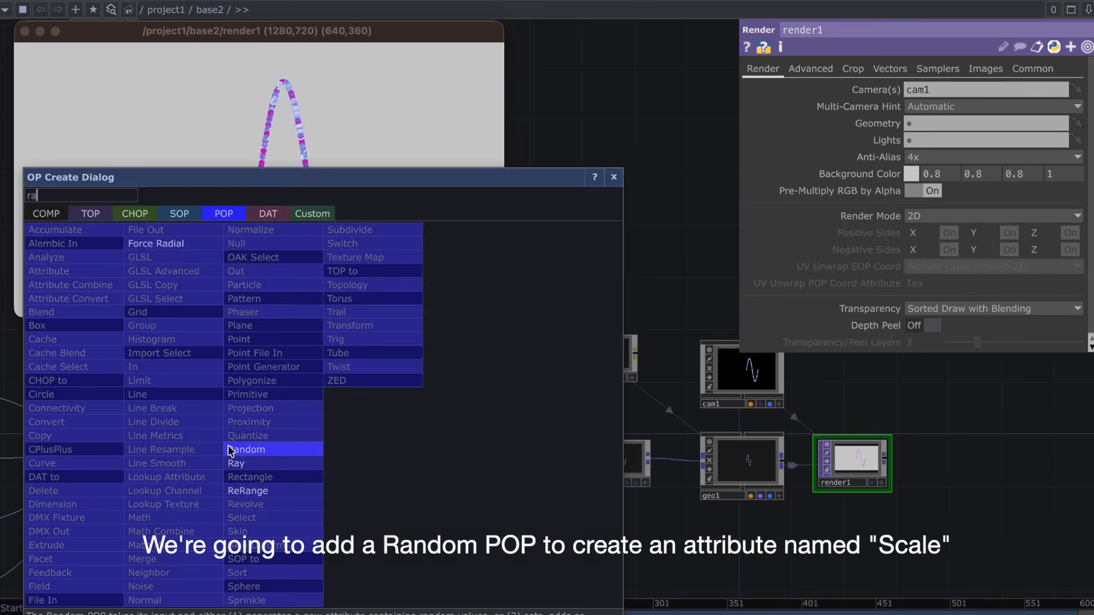
left_click(245, 450)
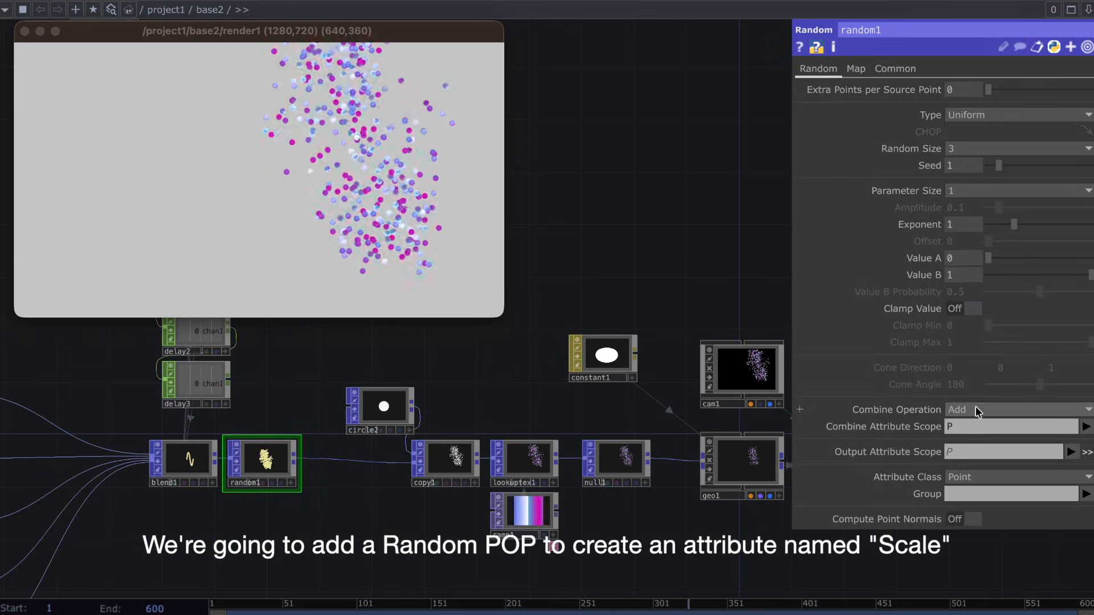
Set random1's Combine Operation to Set and its Output Attribute Scope to a new attribute named Scale.
left_click(975, 409)
left_click(962, 423)
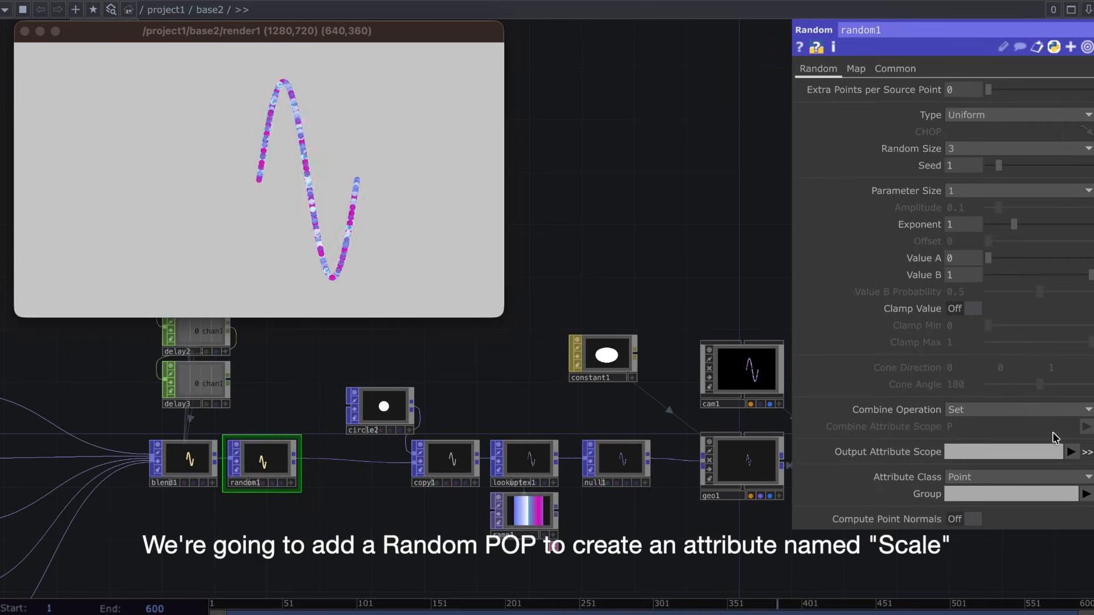
left_click(1009, 446)
type("Scale")
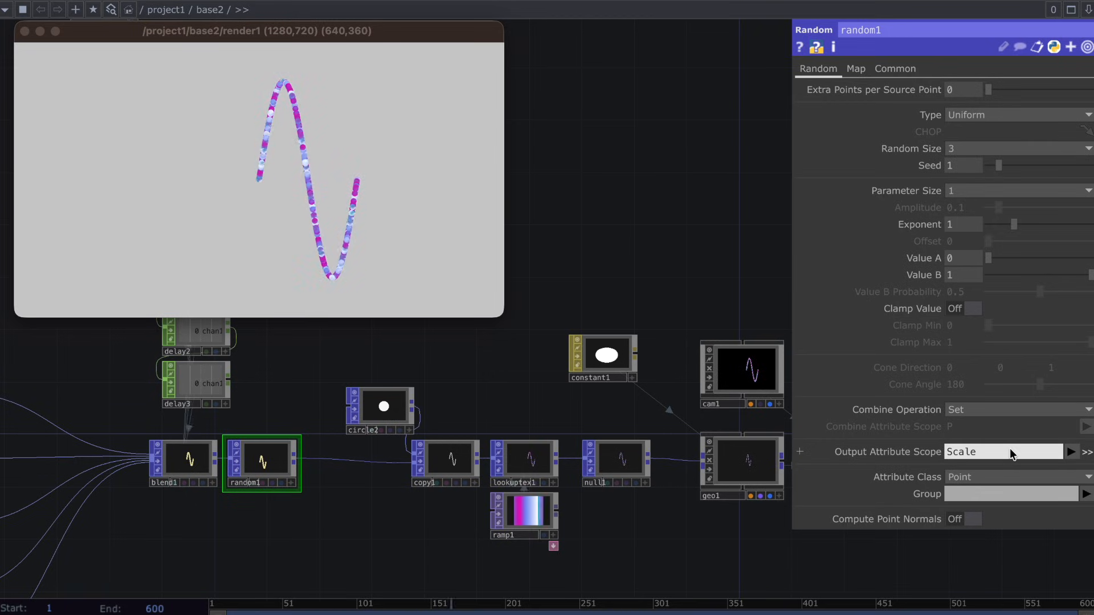
key("Return")
Turn on Template Scale in copy1 and make it use the Scale attribute.
left_click(456, 458)
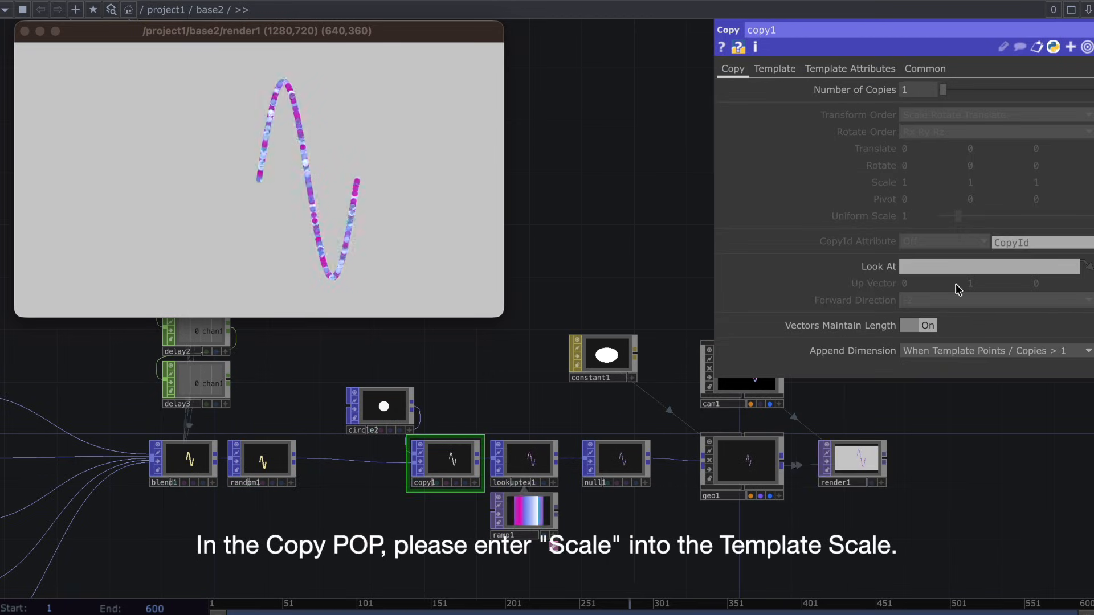
left_click(774, 69)
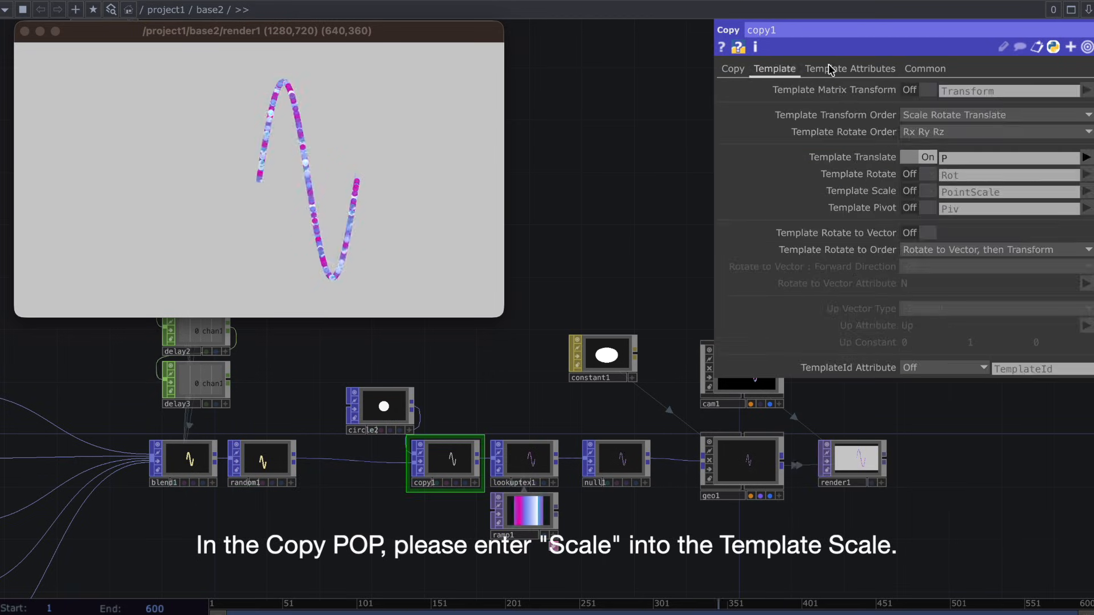
left_click(929, 191)
left_click(979, 192)
type("Scale")
key("Return")
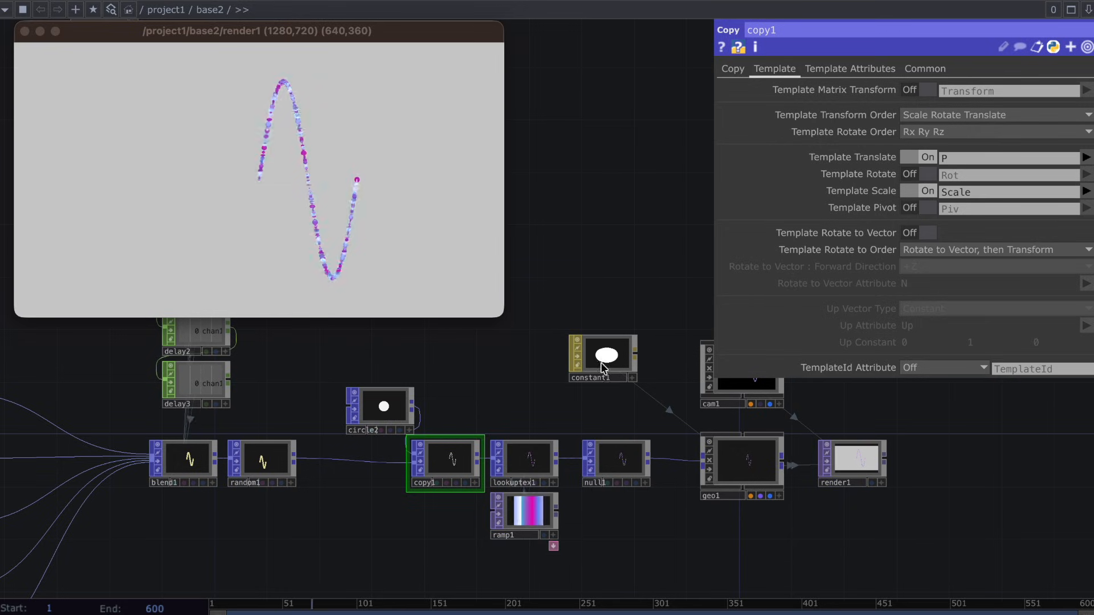
Shift random1 closer to copy1 and set its Random Size to 1.
left_click_drag(253, 453, 287, 463)
left_click(286, 470)
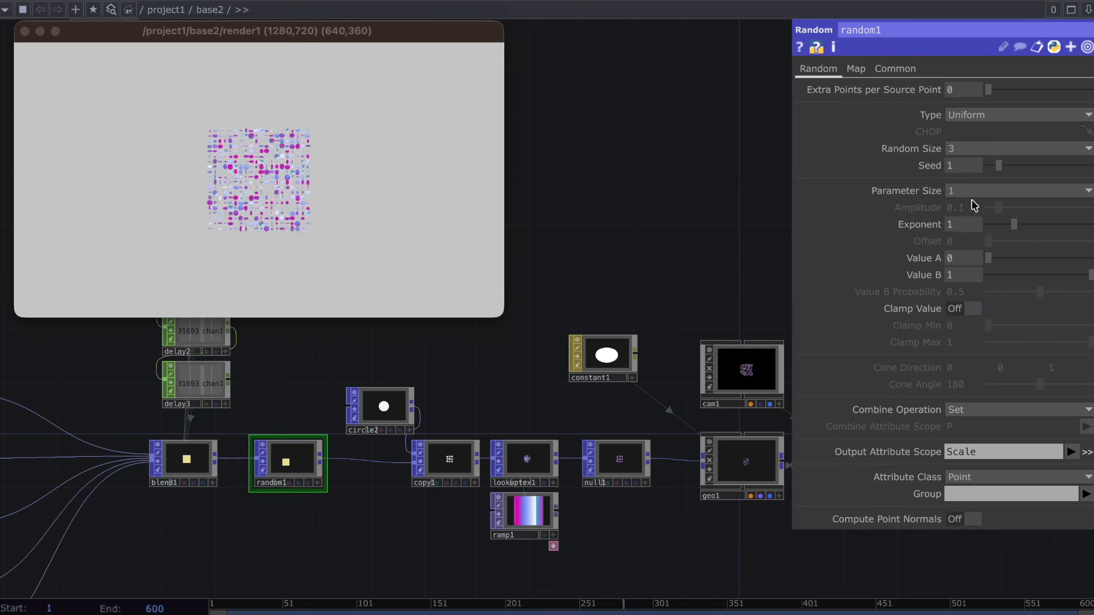
left_click(973, 148)
left_click(960, 163)
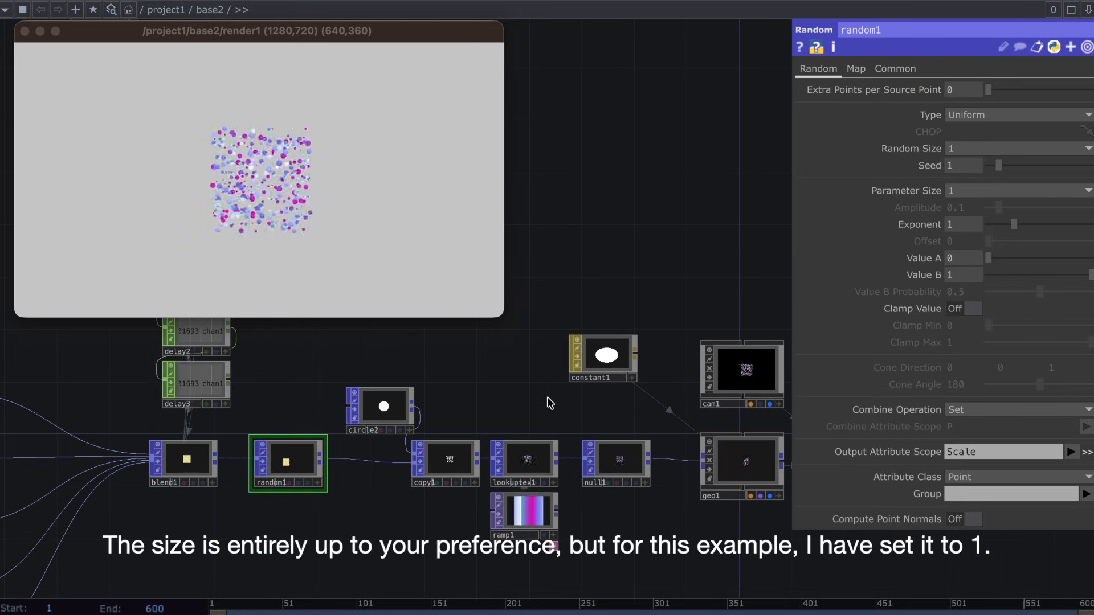
Add a Null TOP after render1, connected to its output.
left_click_drag(548, 398, 260, 377)
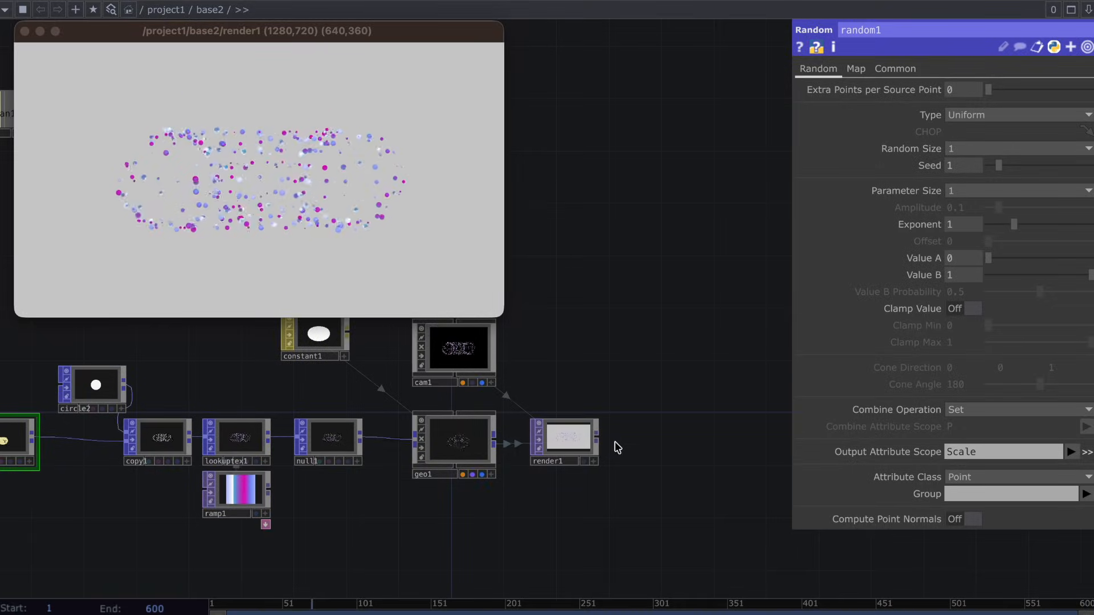
key("Tab")
type("n")
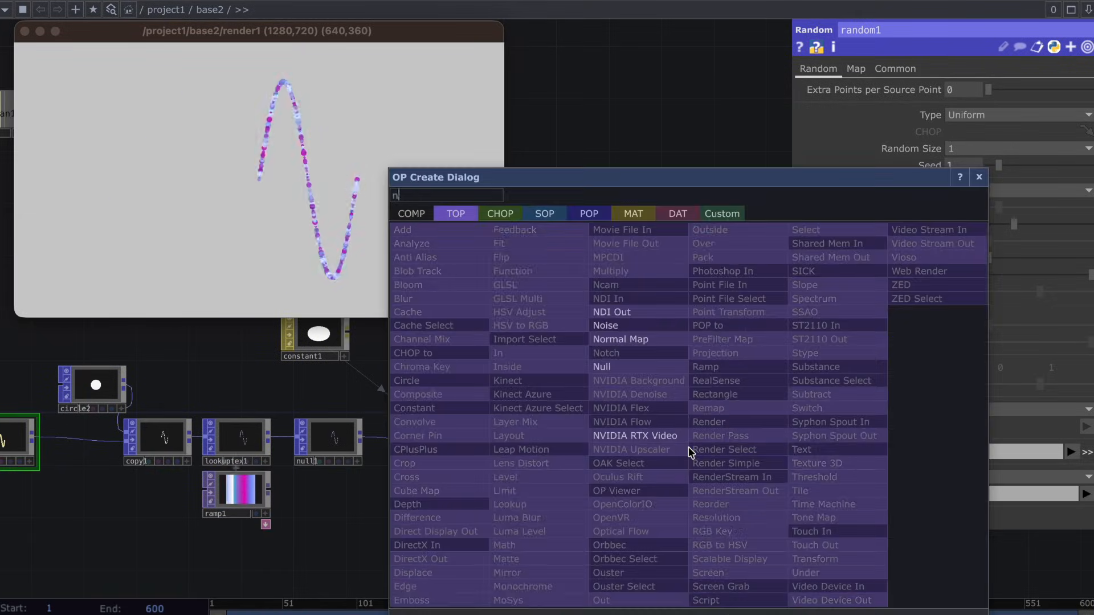
type("ull")
key("Return")
left_click(689, 453)
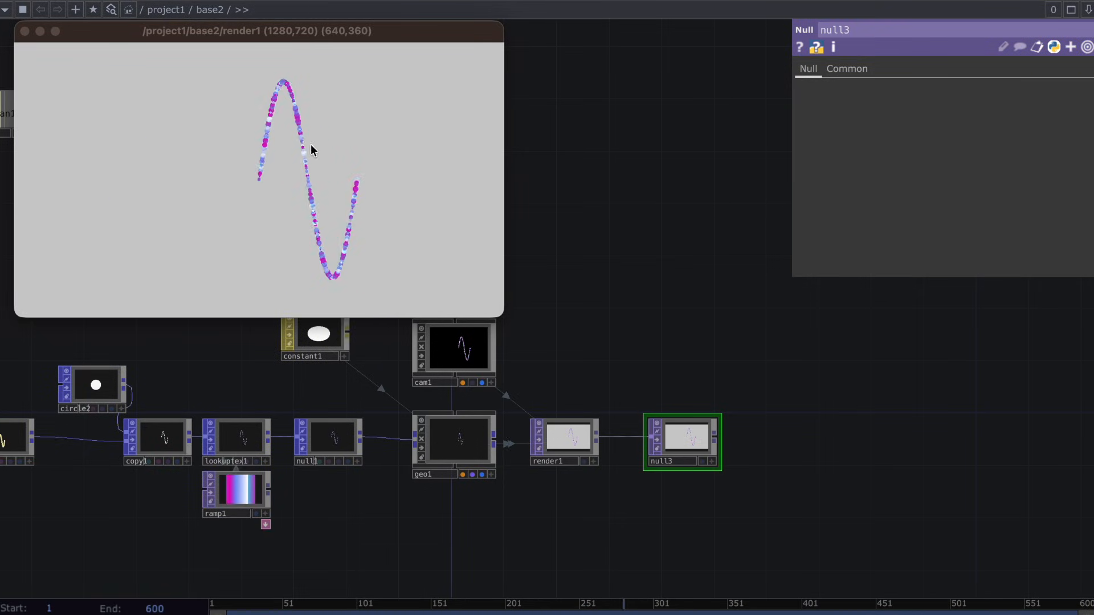
Close the render1 viewer window and open one for the Null after render1, placing it clear of the output nodes.
left_click(25, 32)
right_click(683, 430)
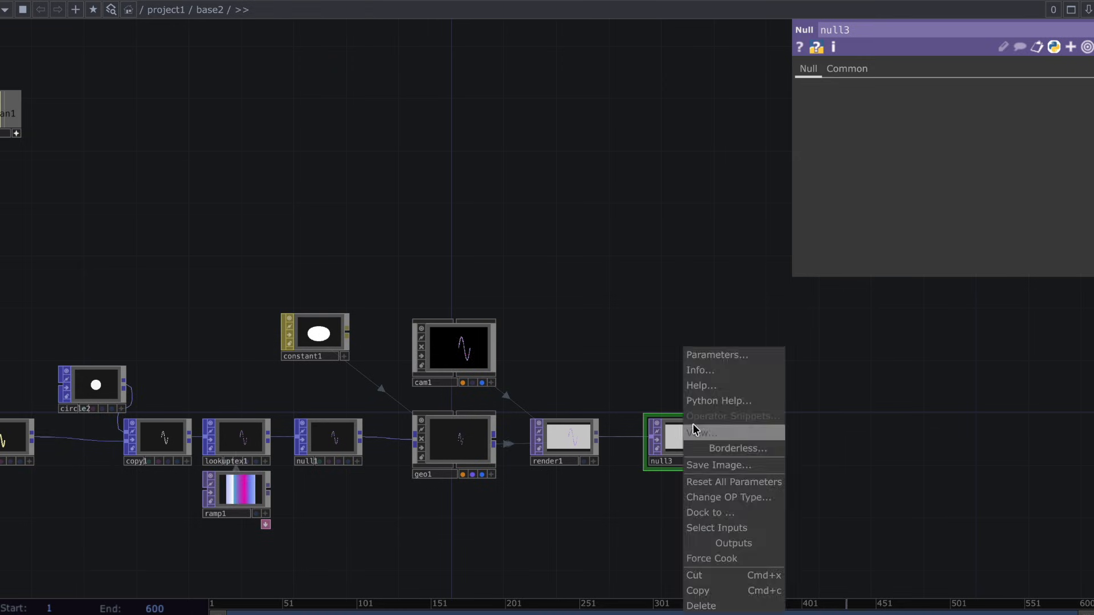
left_click(693, 430)
left_click_drag(118, 80, 592, 348)
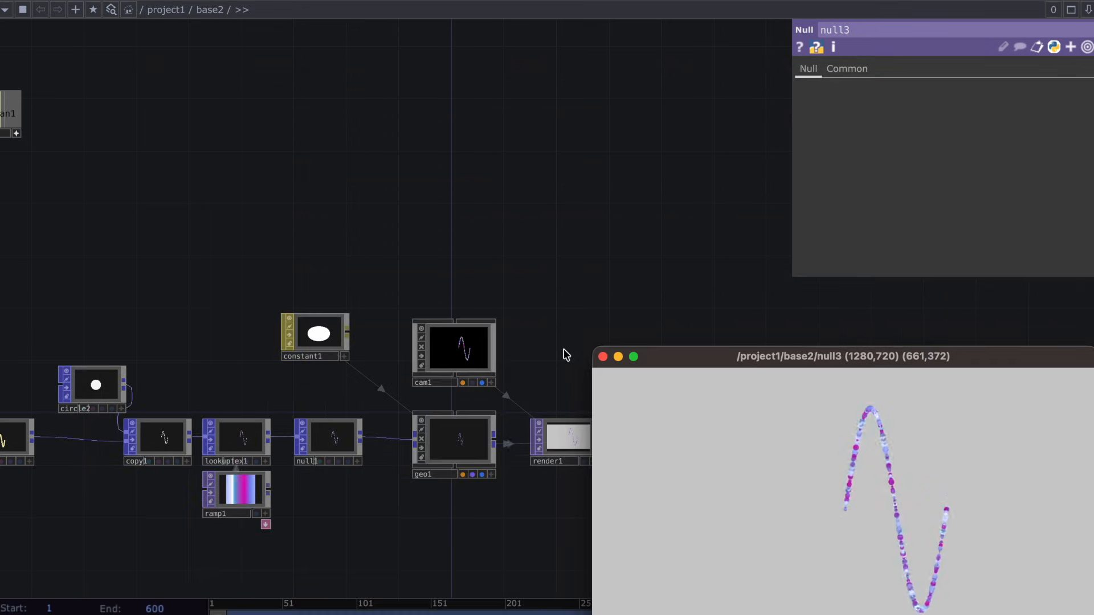
left_click_drag(696, 361, 88, 0)
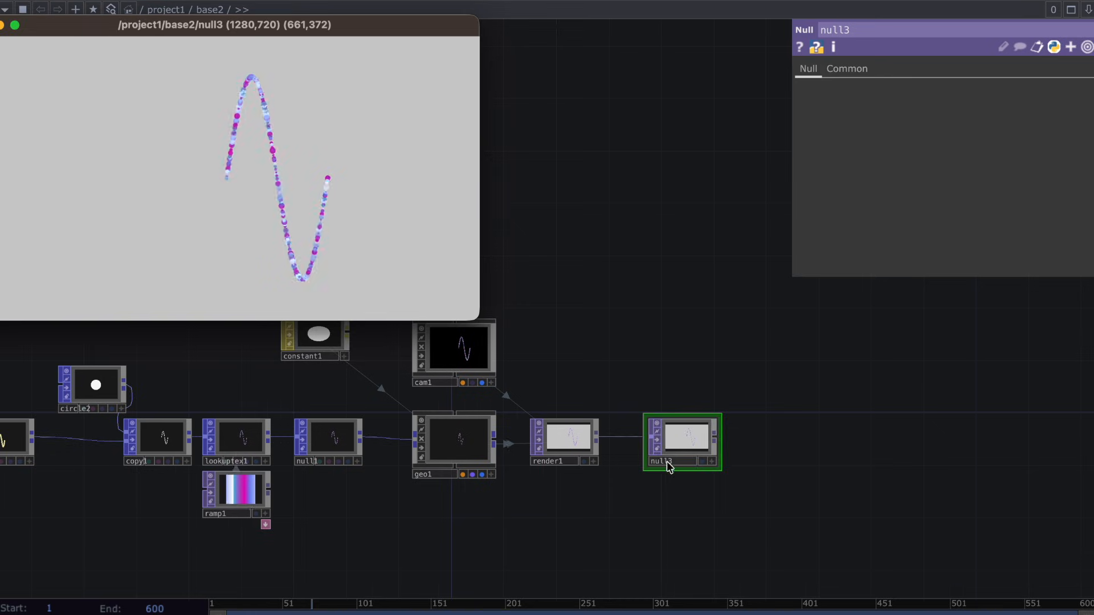
Move null3 away from render1 and insert a Bloom TOP on the connection between them.
left_click_drag(666, 460, 852, 456)
right_click(627, 441)
left_click(658, 422)
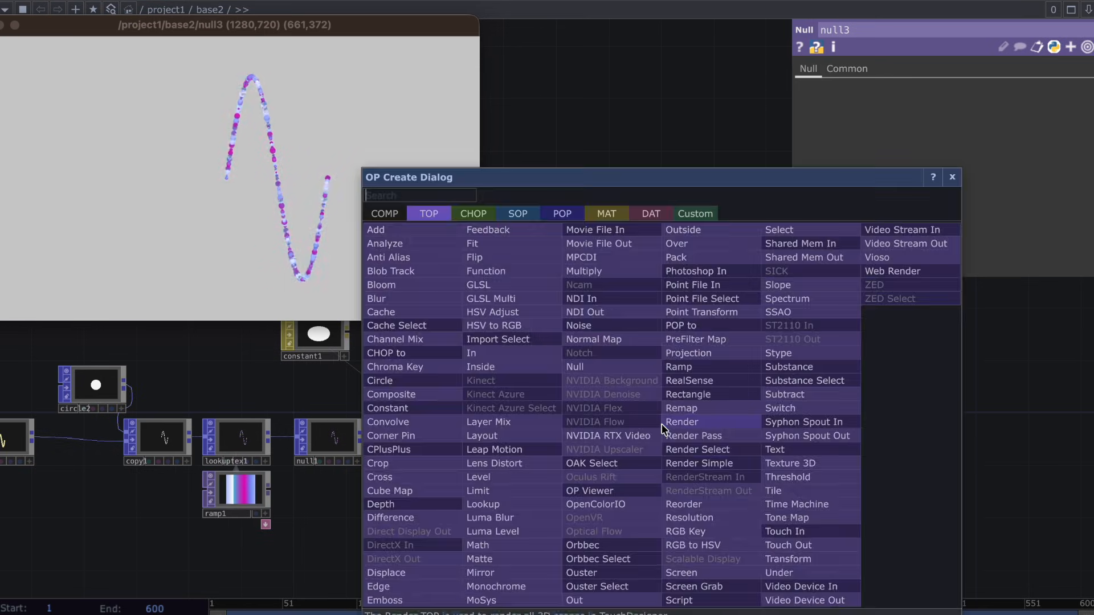
type("bloom")
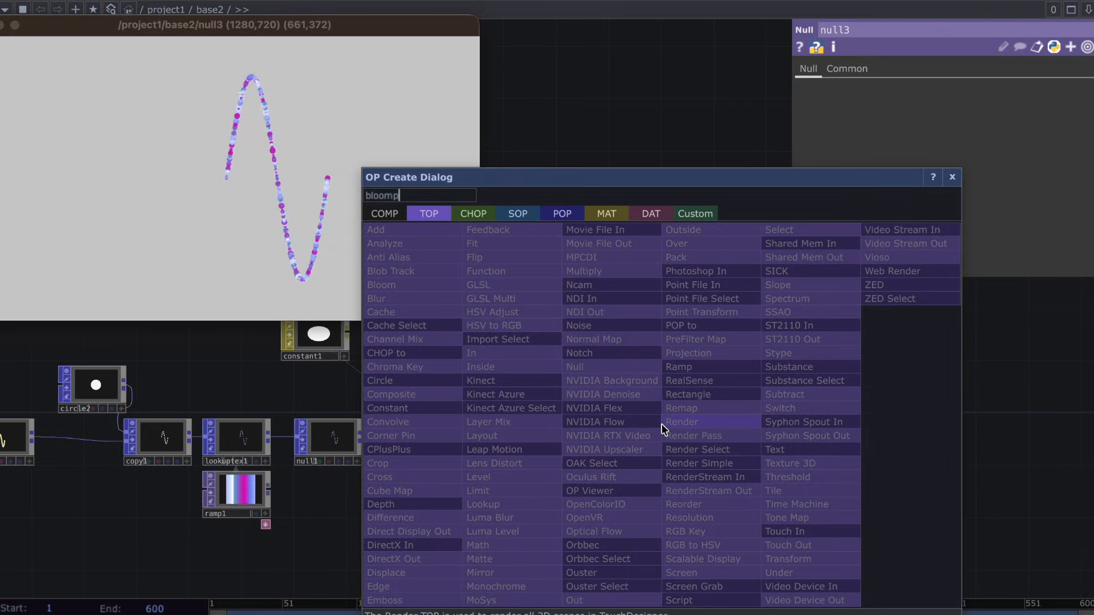
left_click(433, 285)
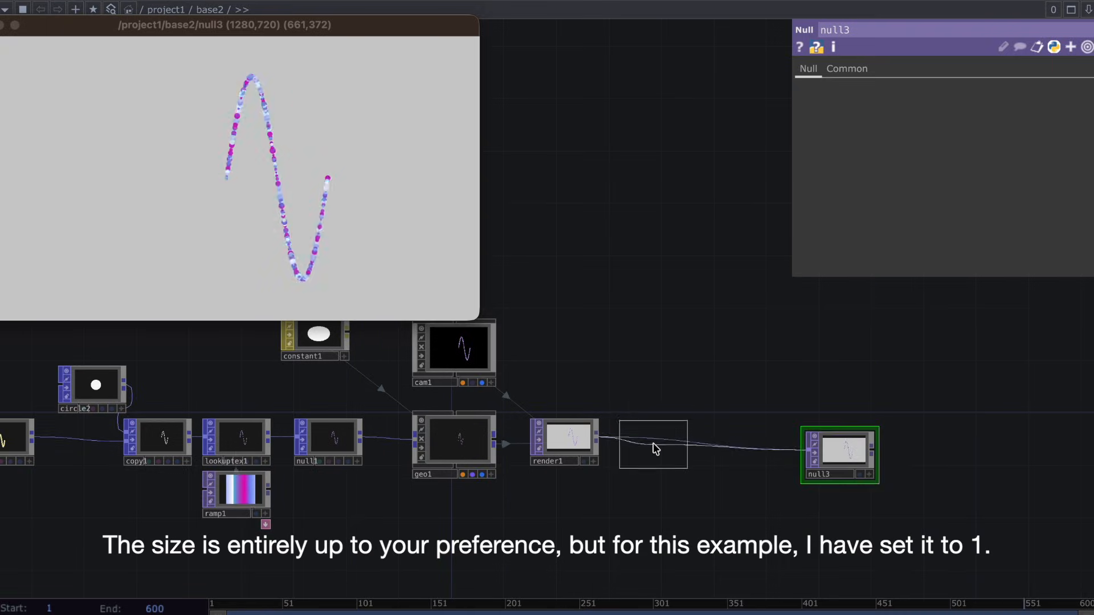
left_click(654, 443)
Set render1's Background Color to black.
left_click(580, 433)
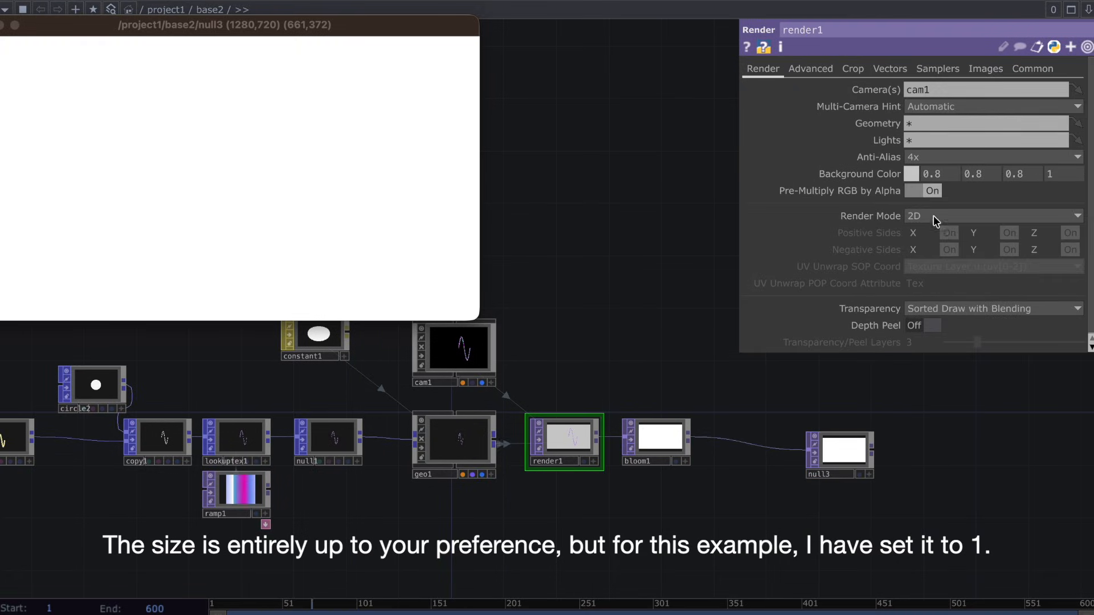
left_click(898, 172)
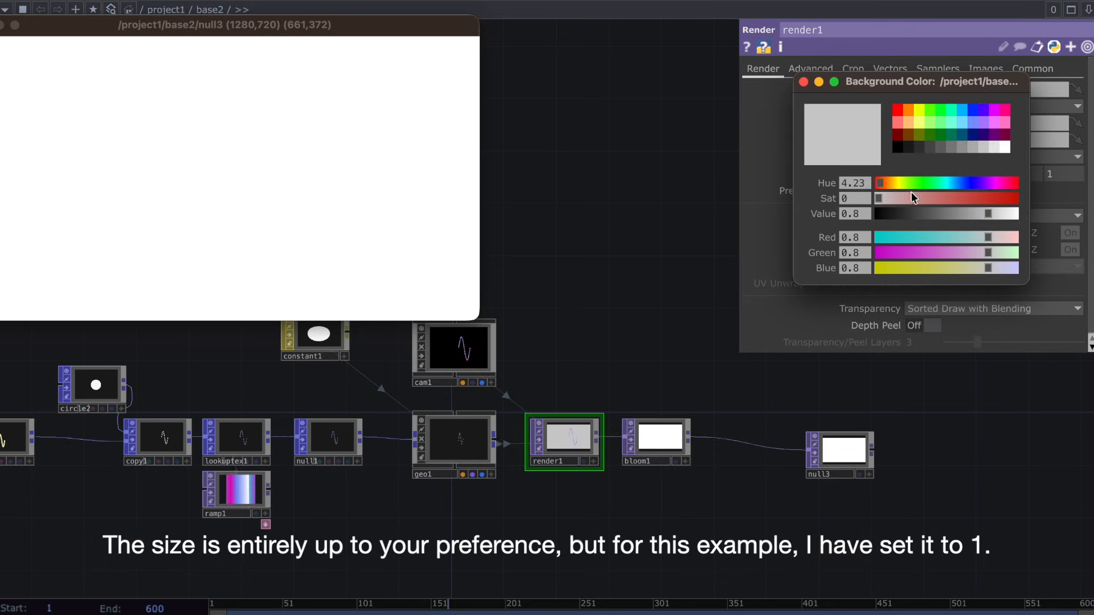
left_click(897, 147)
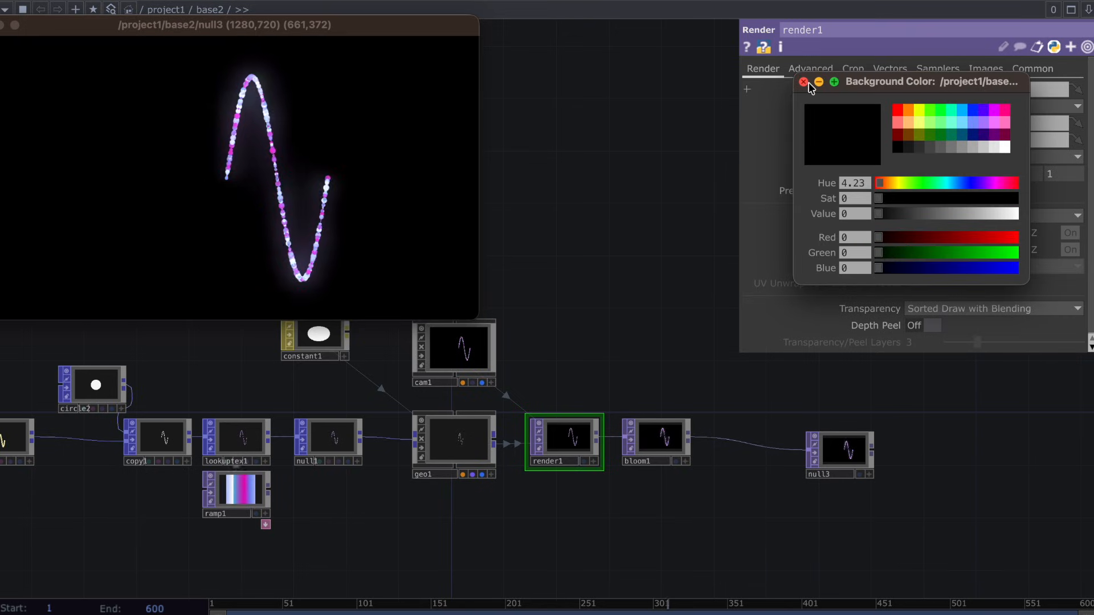
left_click(804, 82)
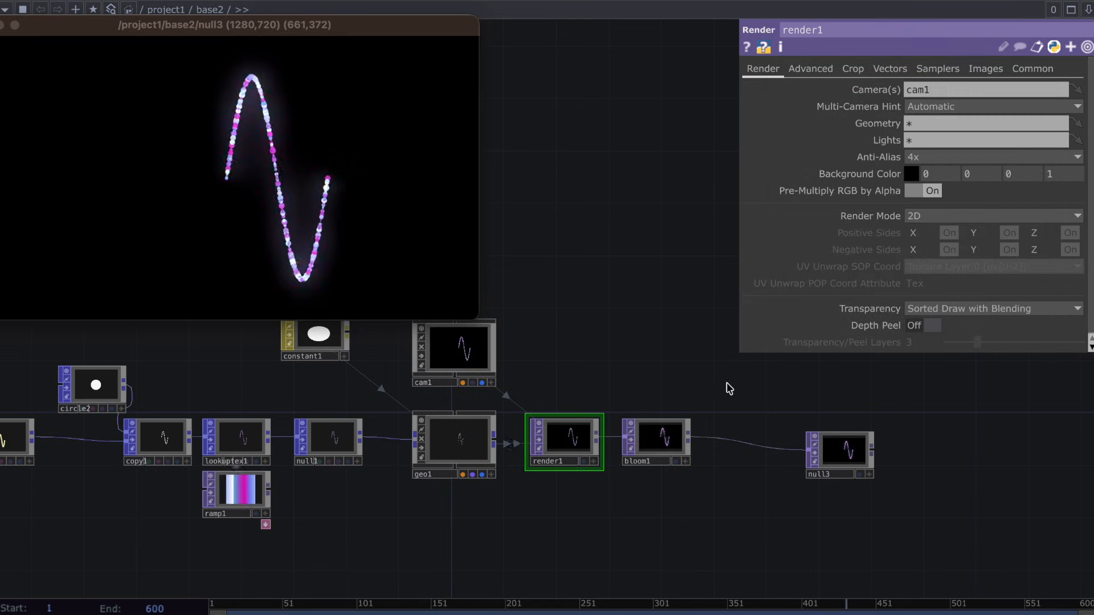
Set bloom1's Pre-Black Level to about 0.472, Pre-Gamma to 0.61 and Pre-Brightness to 1.42, and move null3 closer to it.
left_click(655, 441)
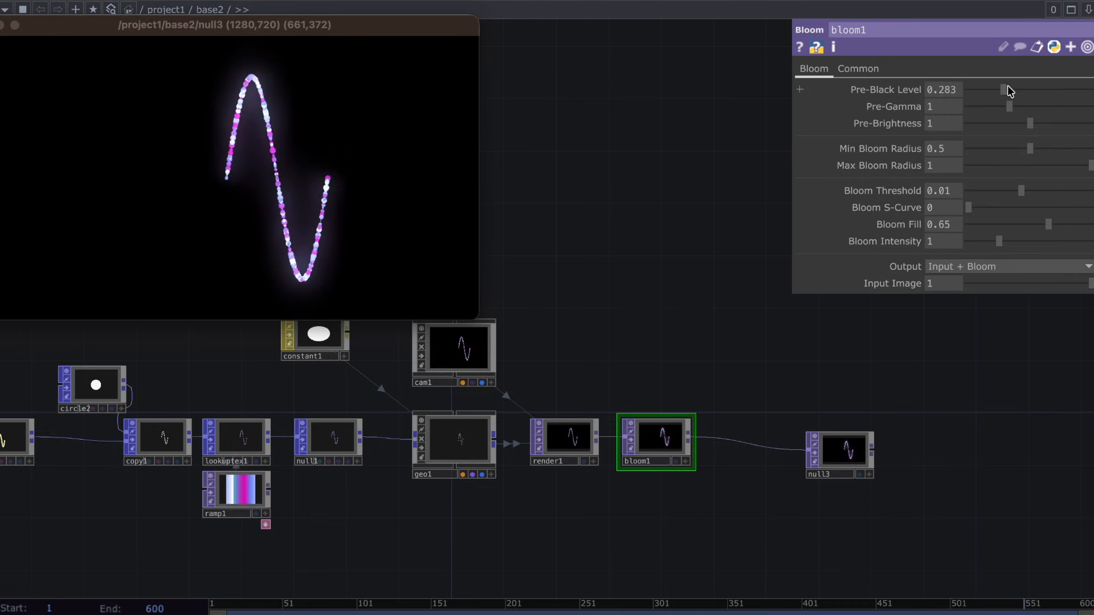
left_click_drag(1008, 106, 998, 115)
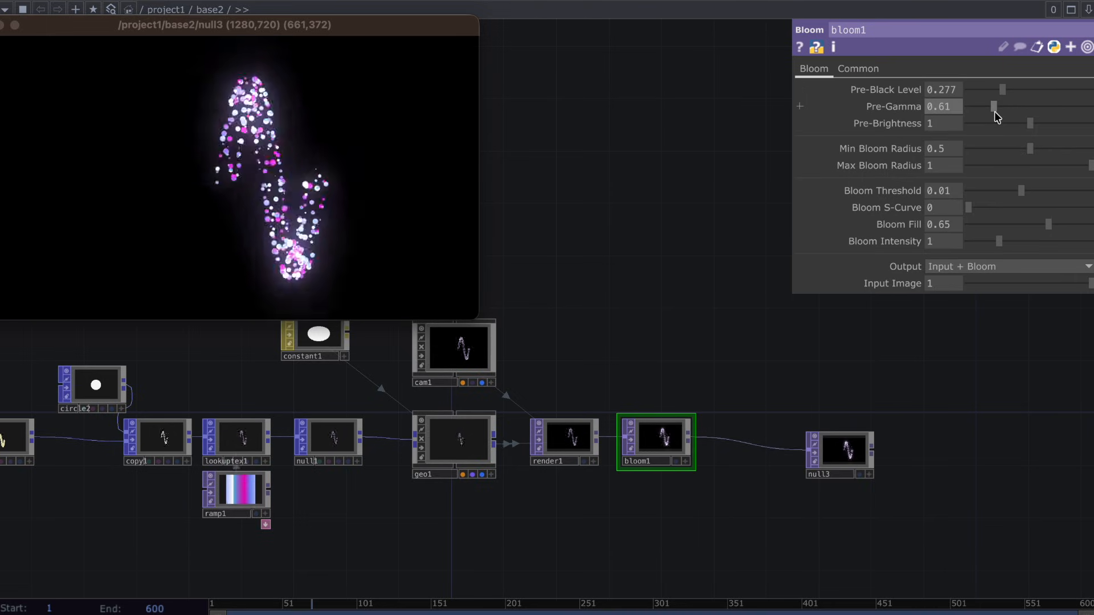
left_click_drag(751, 440, 753, 447)
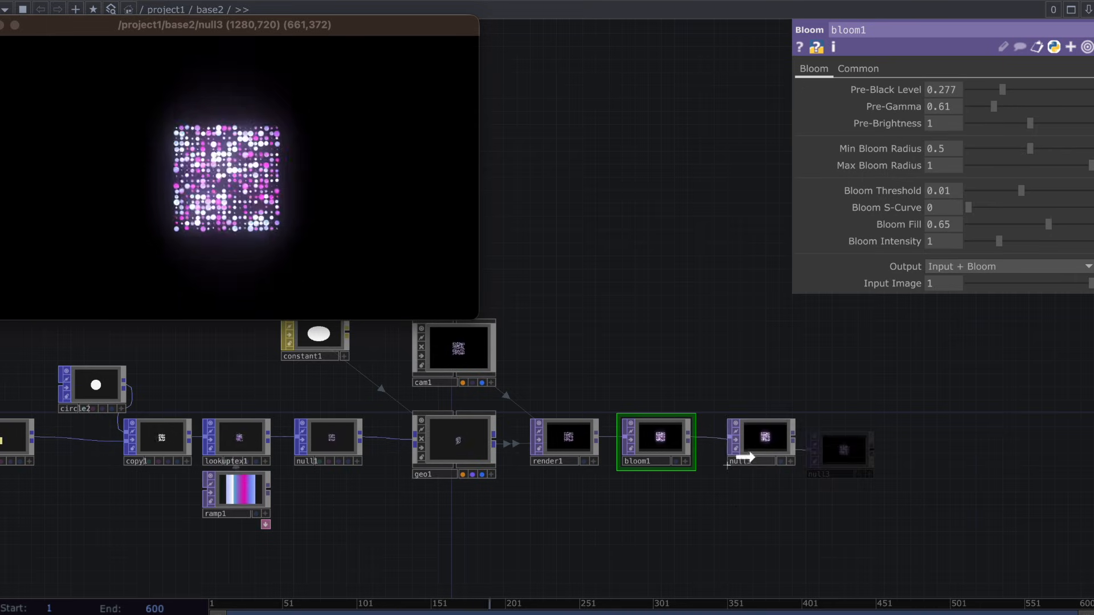
left_click_drag(1002, 90, 1056, 122)
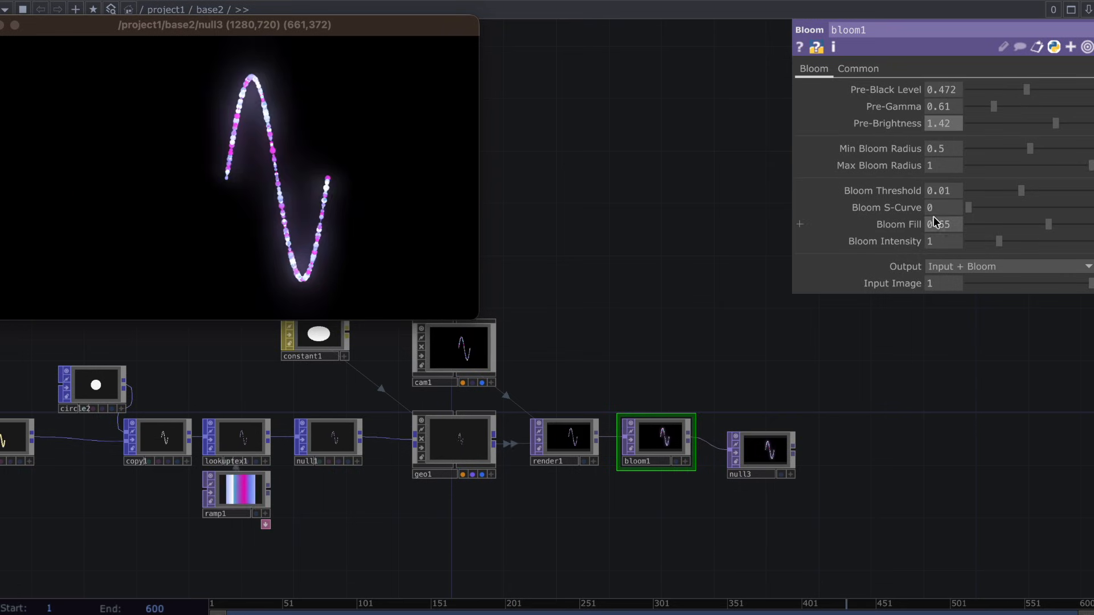
Reposition the null3 viewer window so that its whole frame is on screen.
left_click_drag(840, 319, 1055, 350)
left_click_drag(454, 364, 620, 361)
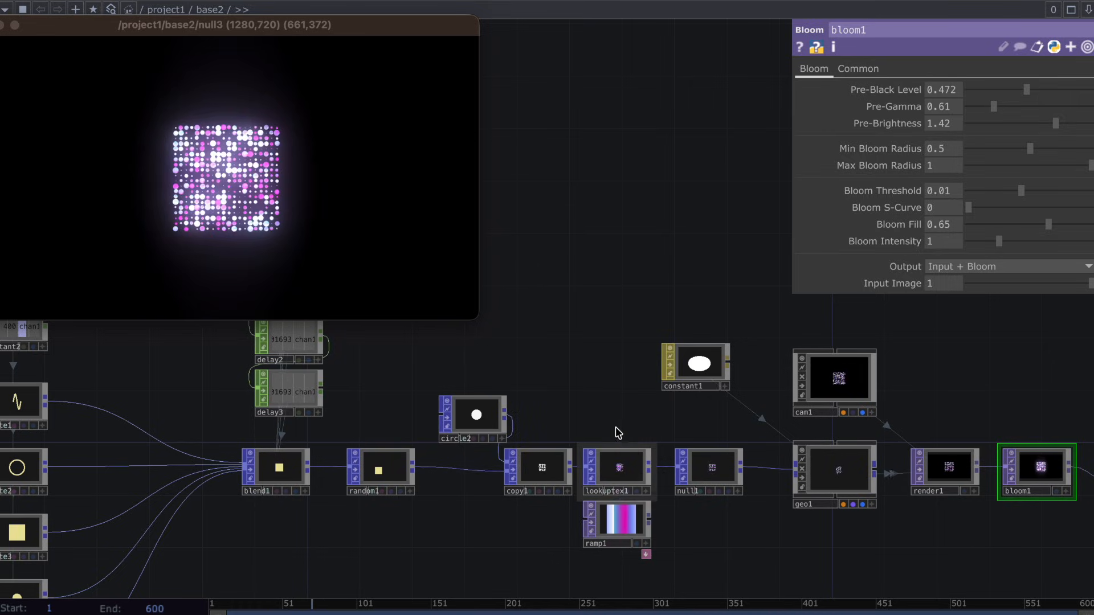
left_click_drag(393, 24, 463, 32)
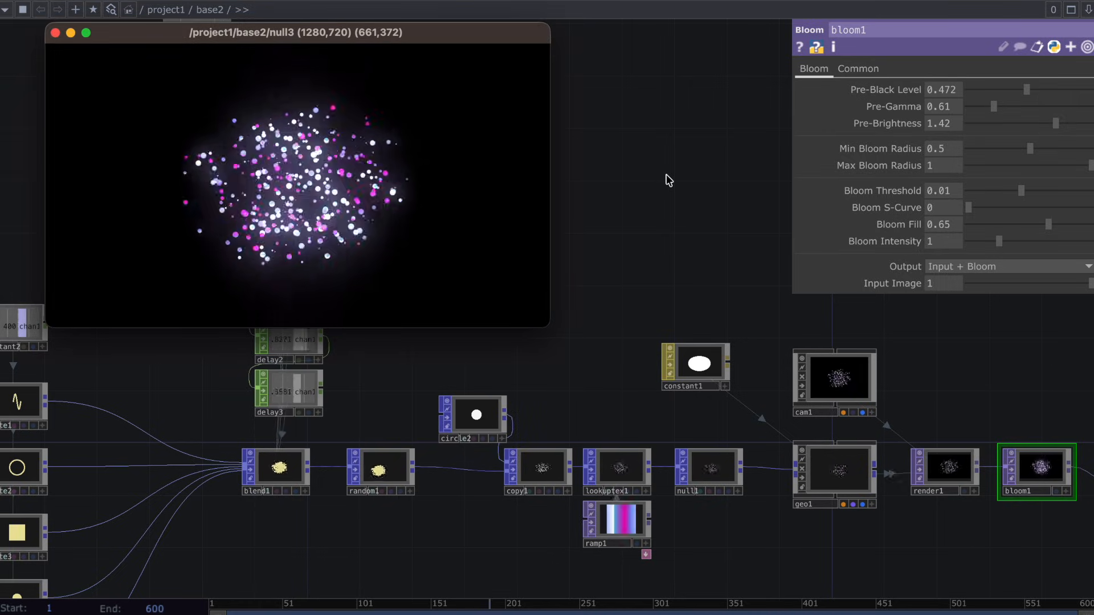